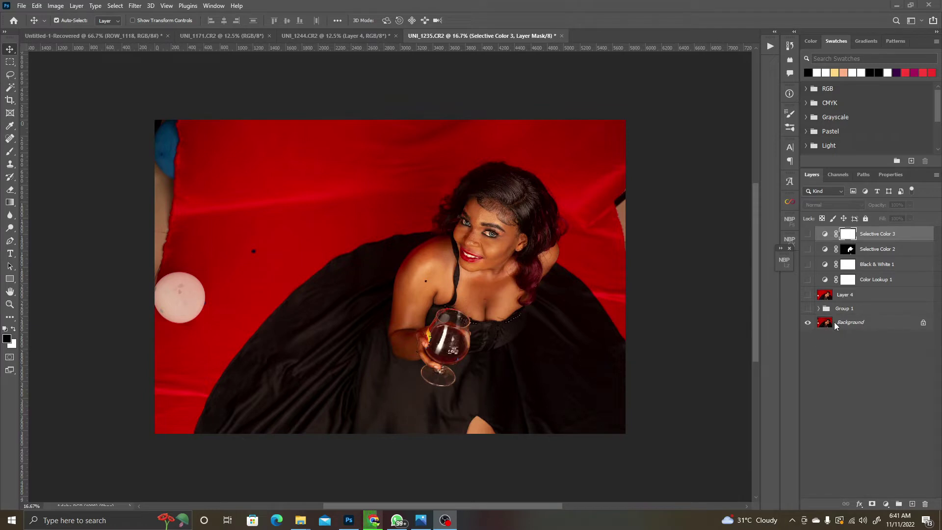
Step: Show Group 1 and expand it, and hide its contents from the Frequency Separation 8 bit folder down to Layer 1
click(819, 308)
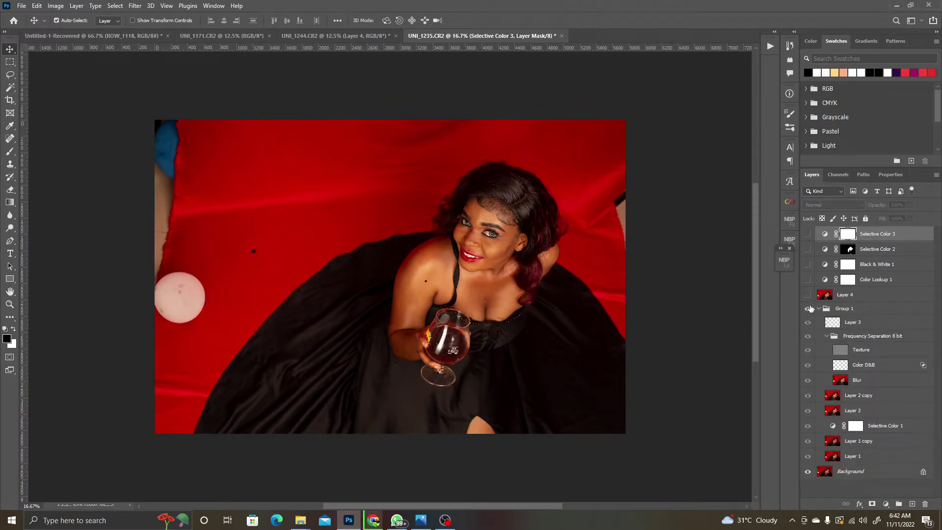
click(807, 308)
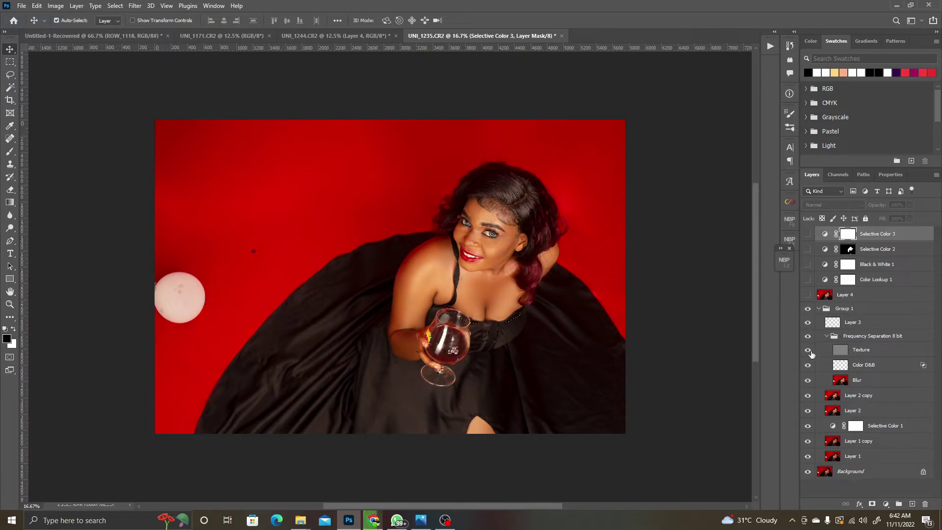
click(807, 336)
click(828, 337)
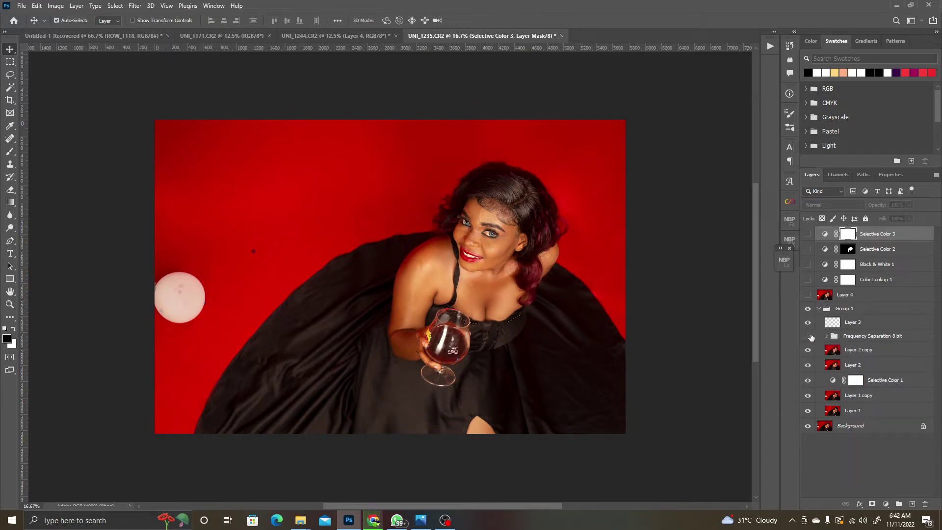
click(807, 349)
click(807, 381)
click(808, 395)
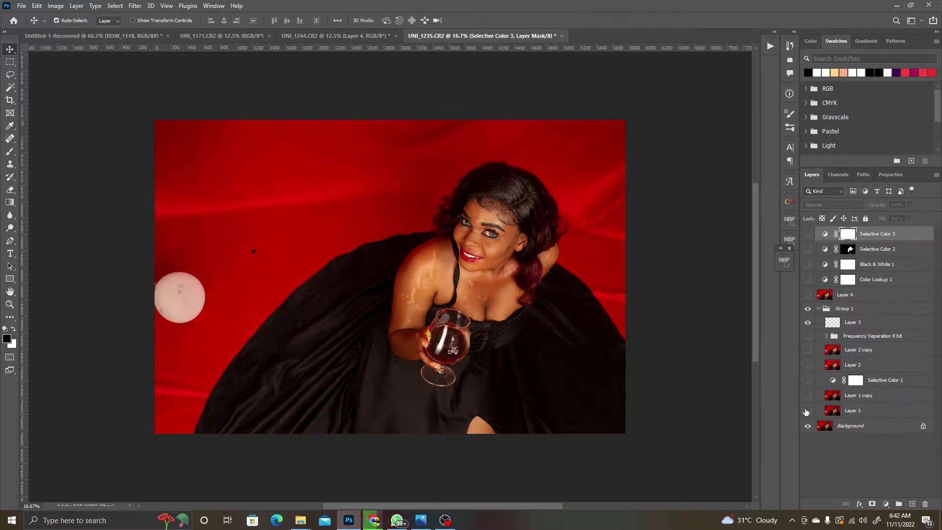
click(807, 411)
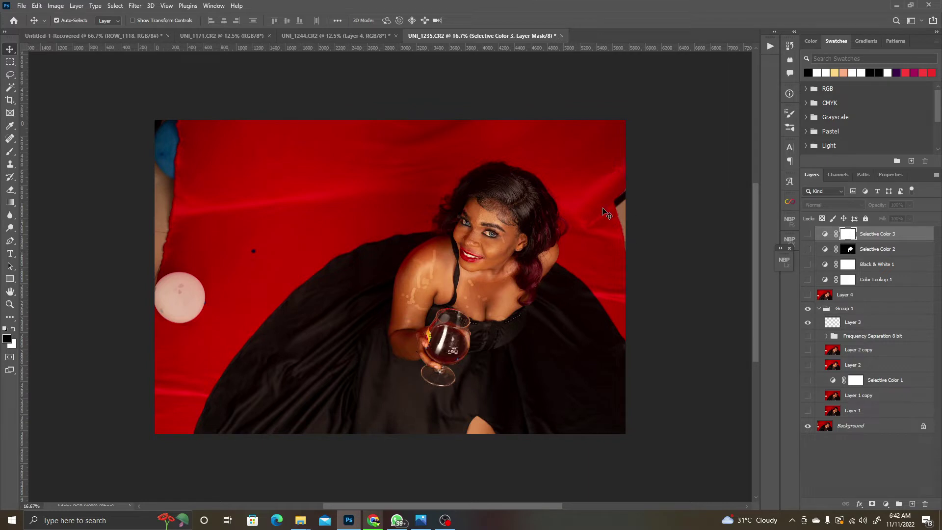
Step: Make Layer 1 and Layer 1 copy visible inside Group 1 and select Layer 1 copy
click(807, 412)
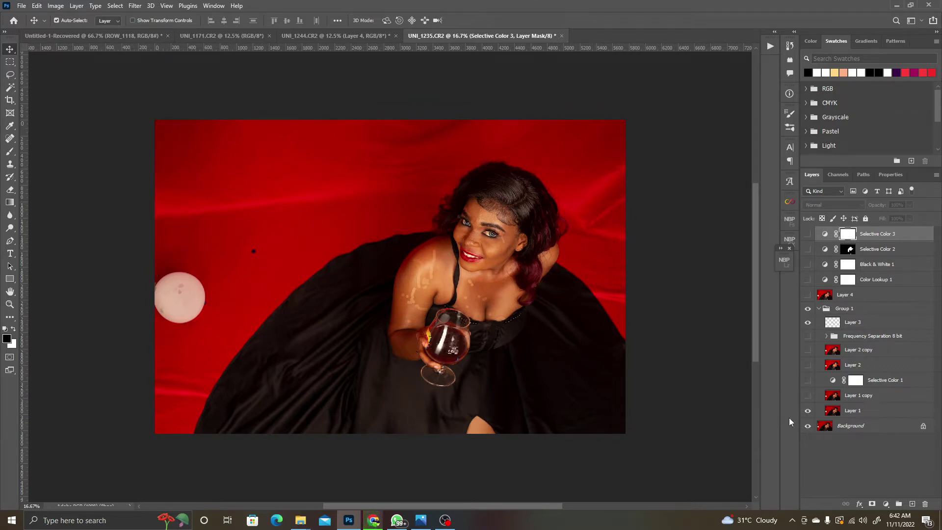
click(808, 396)
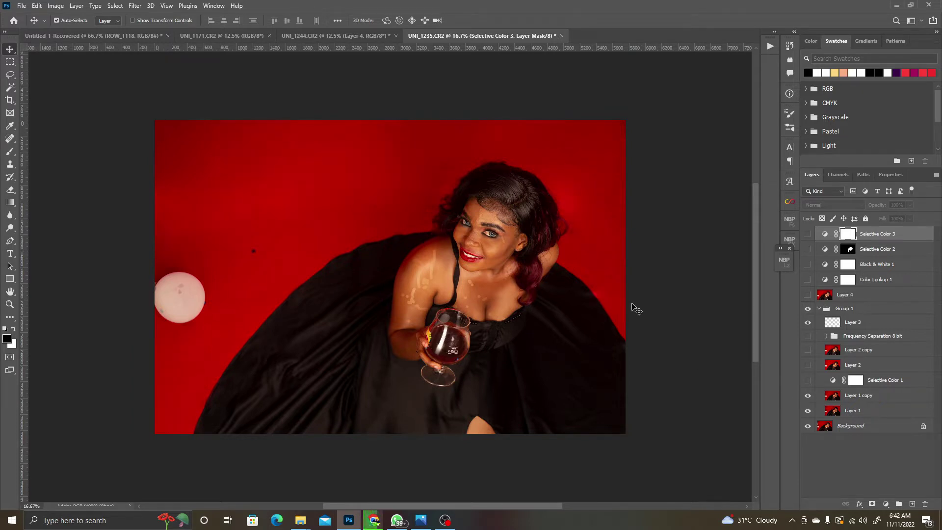
click(432, 278)
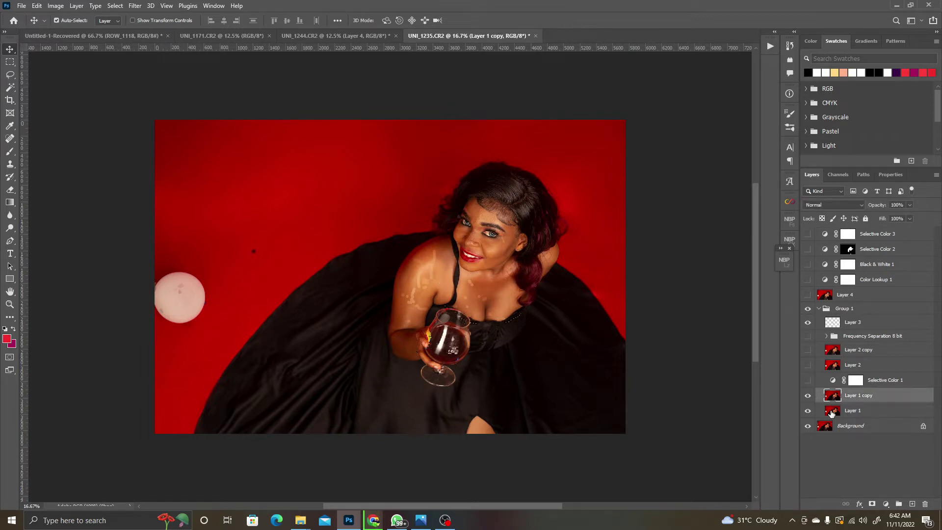
Step: Show Selective Color 1 and Layer 2, switching them off and on to compare the image with and without them
drag(807, 365, 807, 382)
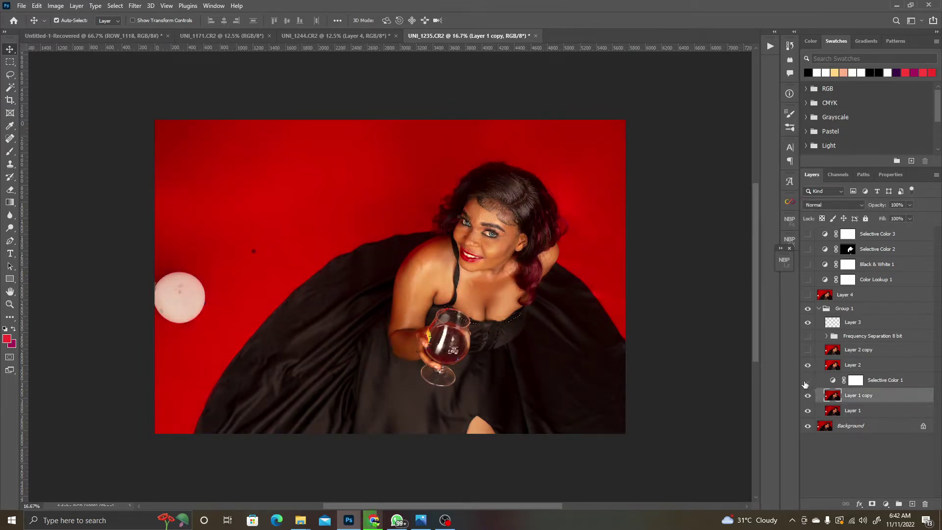
click(808, 380)
click(873, 384)
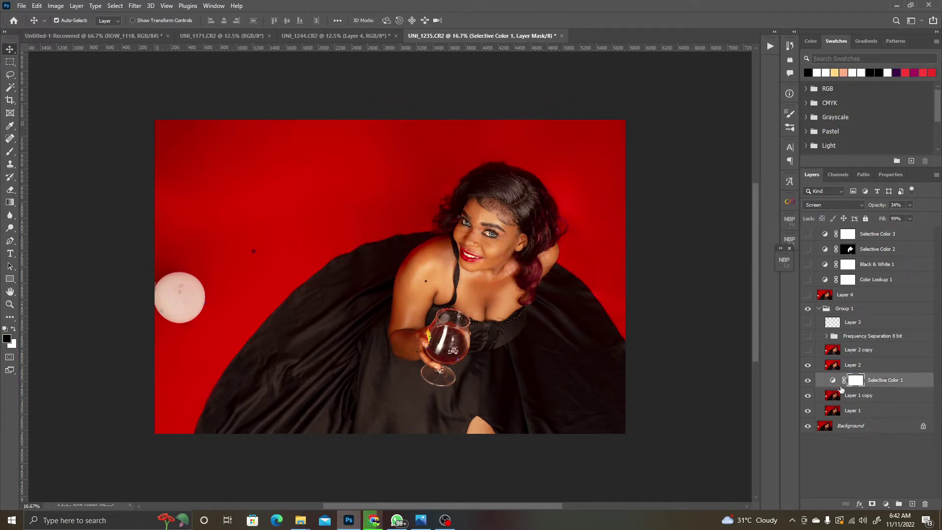
click(807, 365)
click(808, 381)
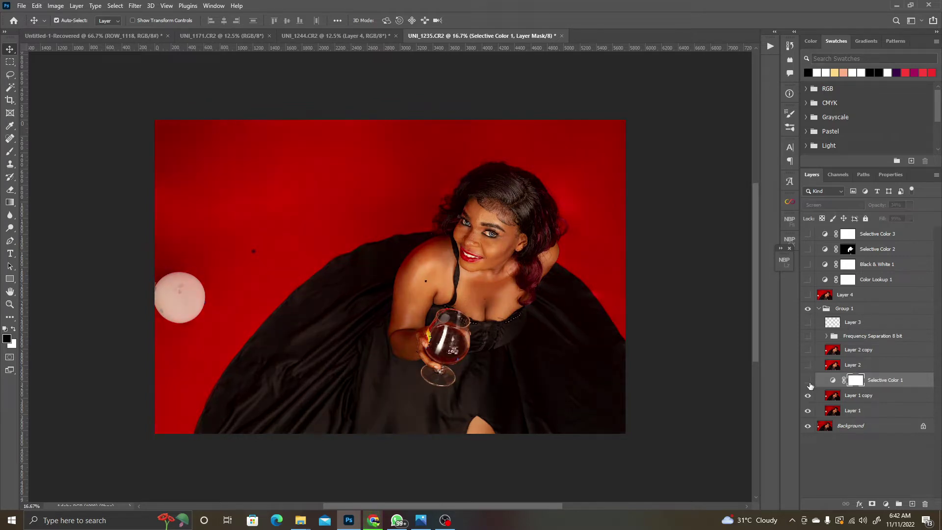
click(807, 381)
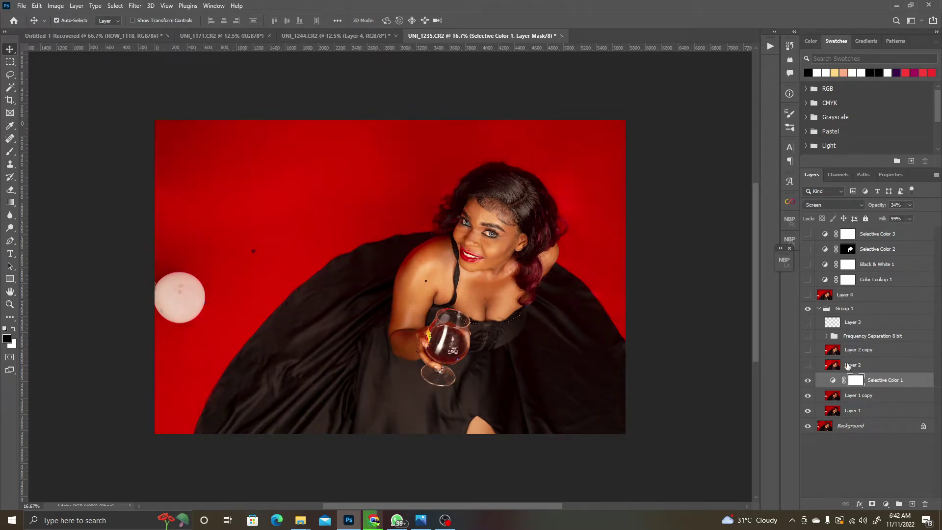
click(807, 364)
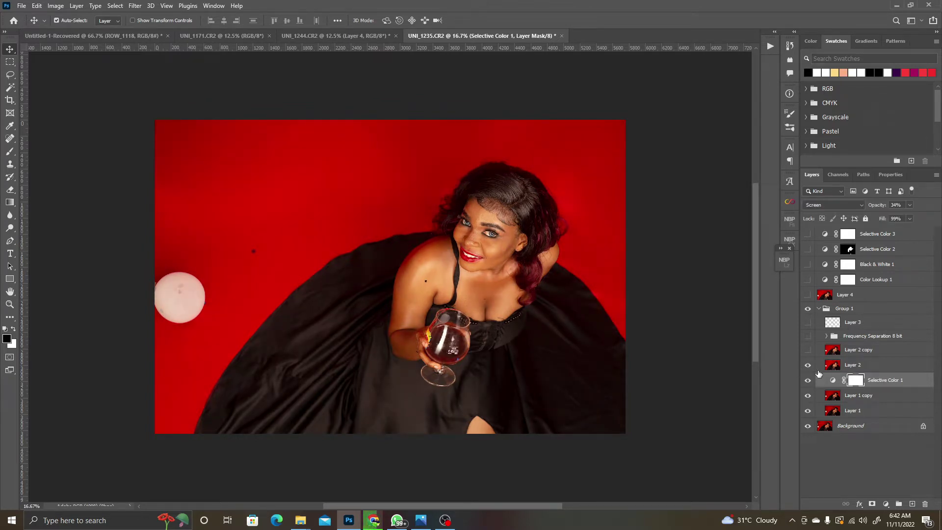
Step: Show Layer 2 copy and the Frequency Separation 8 bit folder in Group 1
click(863, 366)
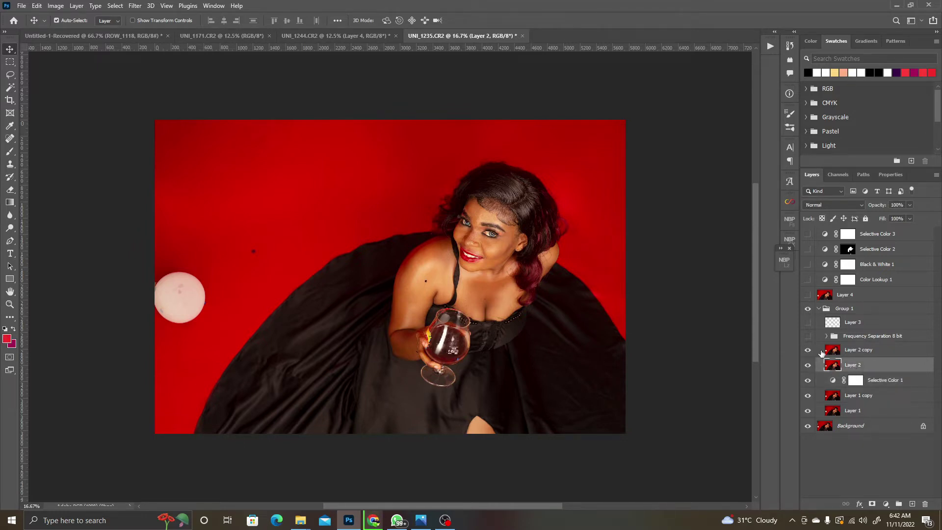
click(855, 356)
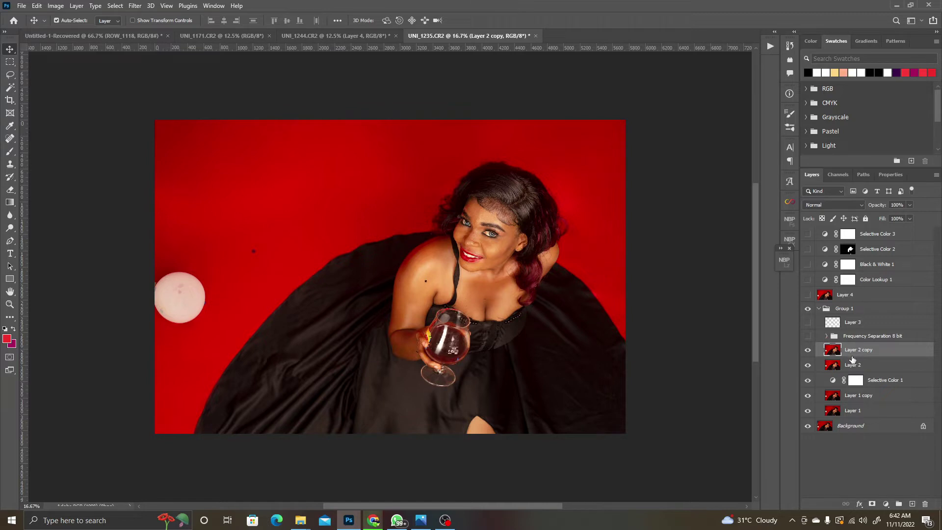
click(807, 337)
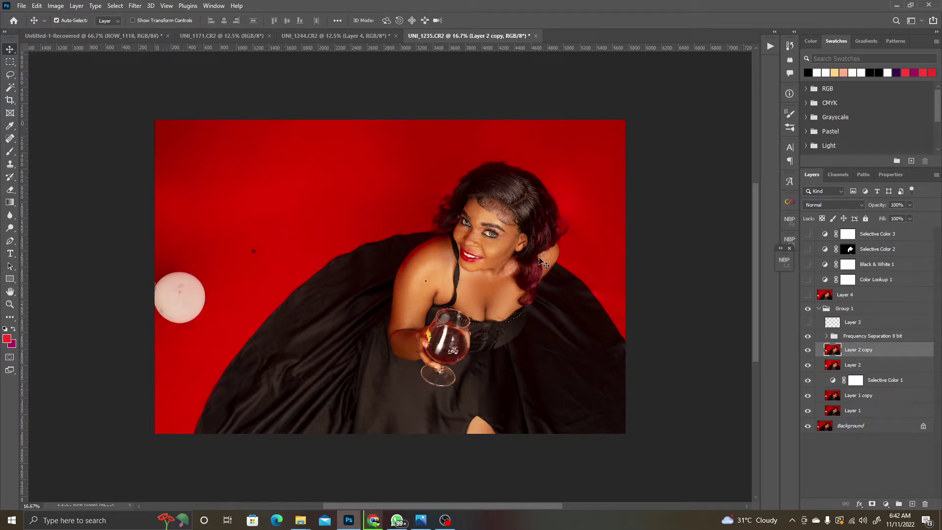
Step: Show Layer 3 above the frequency separation folder and select it, checking the retouching on the face and shoulder
ctrl+click(489, 234)
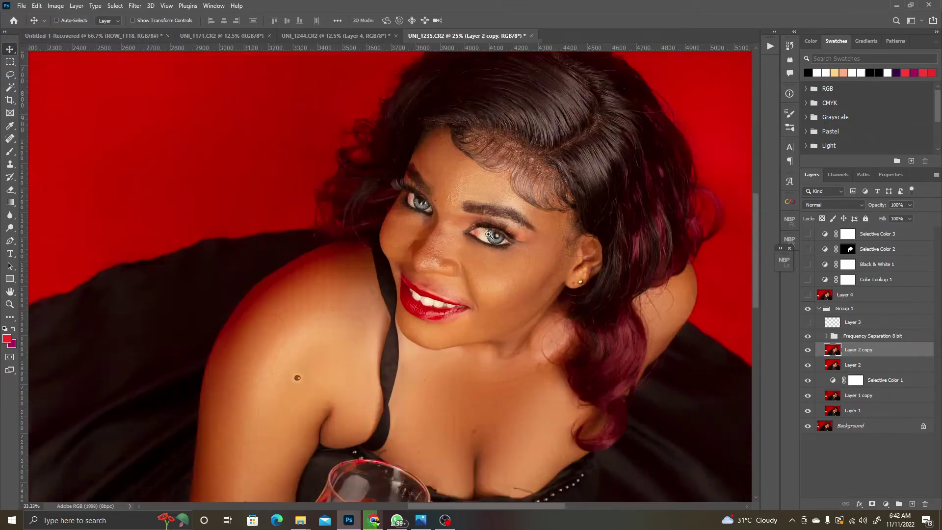
ctrl+click(488, 235)
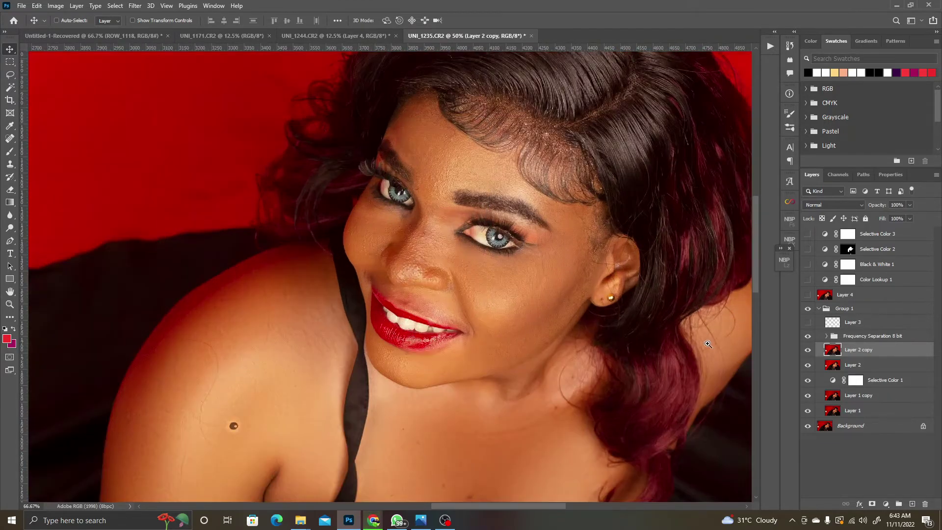
click(808, 323)
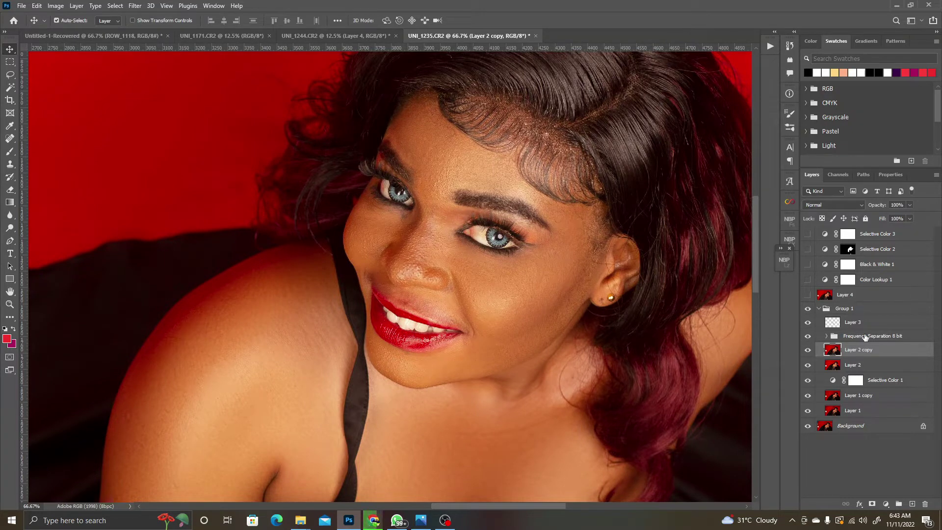
click(852, 322)
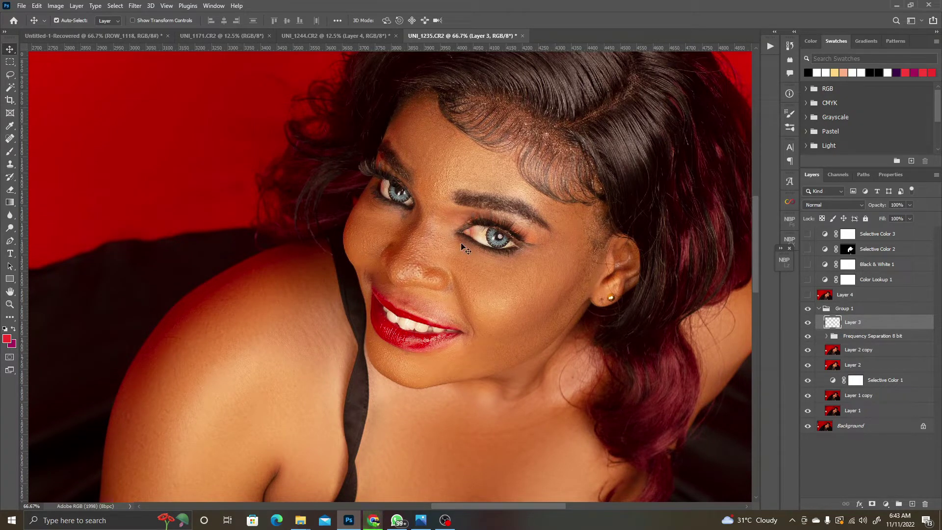
Step: Collapse Group 1 and make Layer 4 and the Color Lookup 1 adjustment visible
click(822, 311)
click(818, 309)
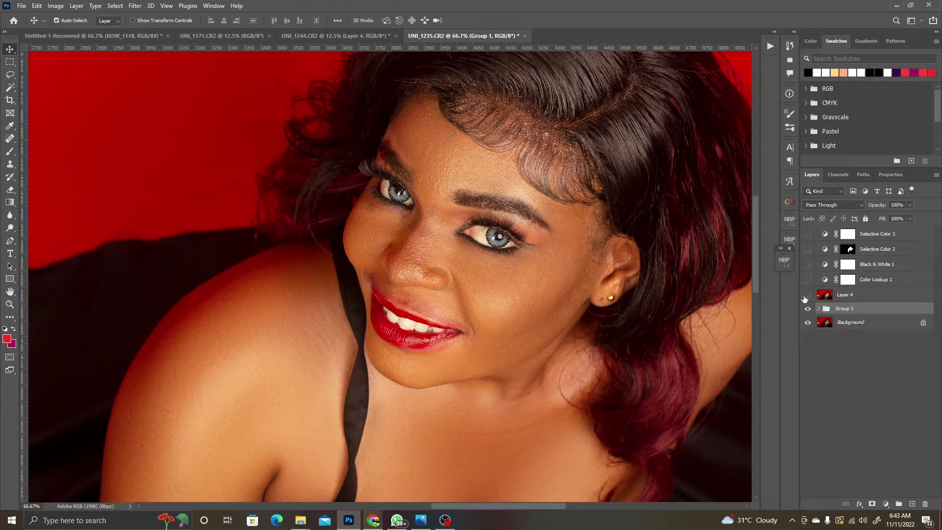
click(807, 295)
click(809, 281)
Step: View the settings of the Color Lookup 1 adjustment and return to the layer list
click(870, 288)
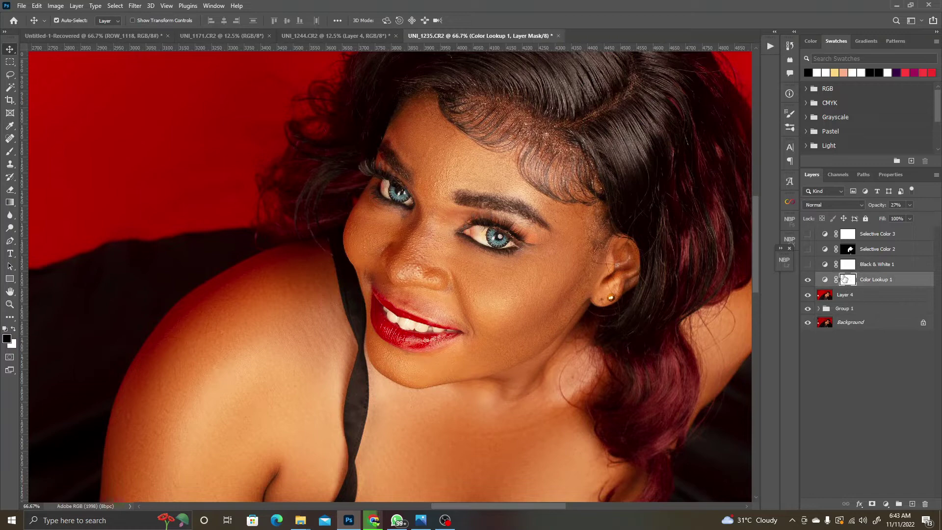
double_click(825, 280)
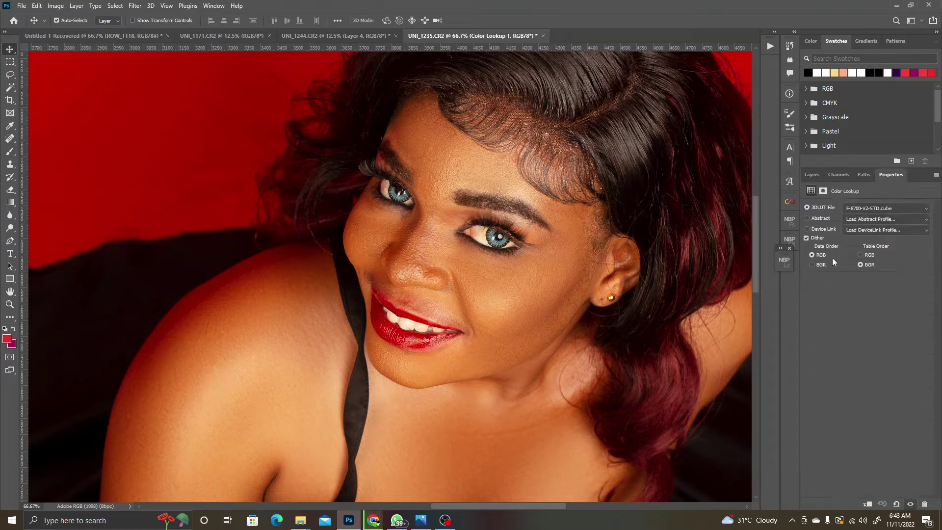
click(810, 175)
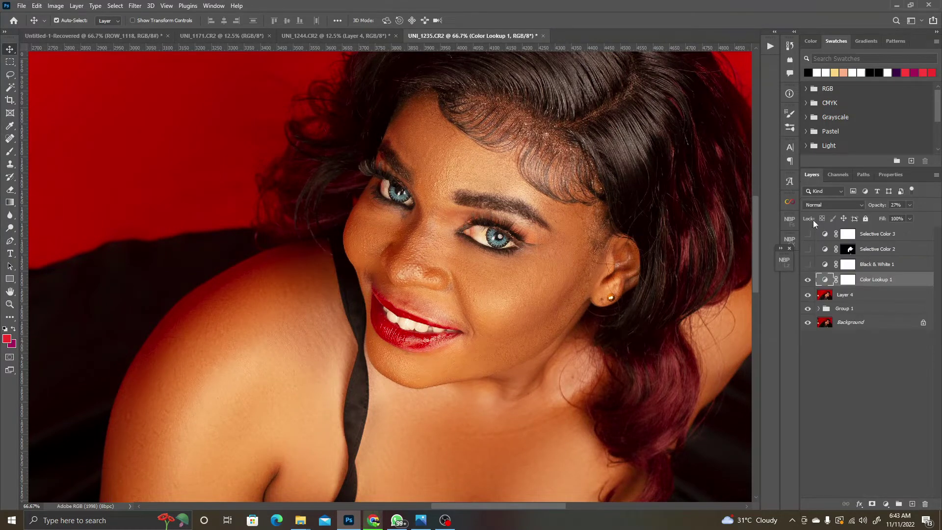
Step: Preview the Black & White 1 adjustment and leave it hidden, and show and select Selective Color 2
click(808, 264)
click(807, 264)
click(807, 249)
click(863, 249)
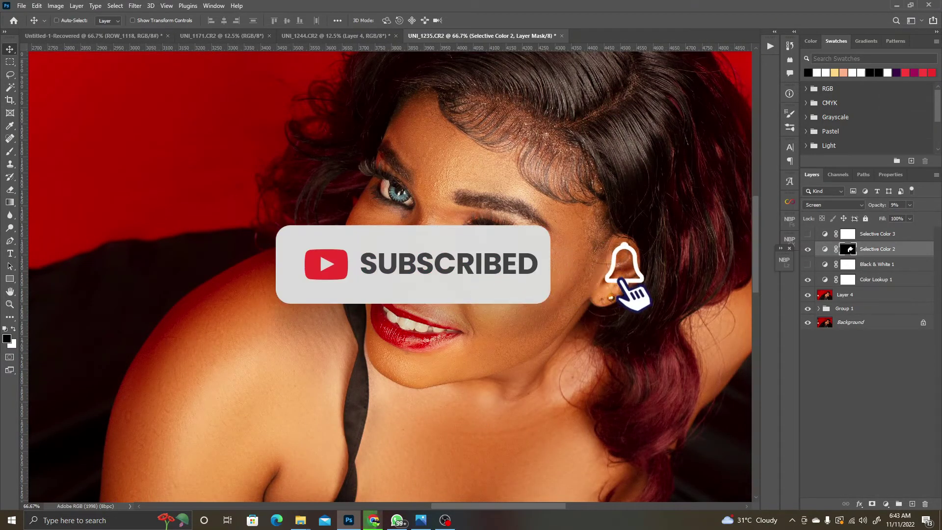
key(ctrl+minus)
key(ctrl+minus)
key(ctrl+minus)
key(ctrl+j)
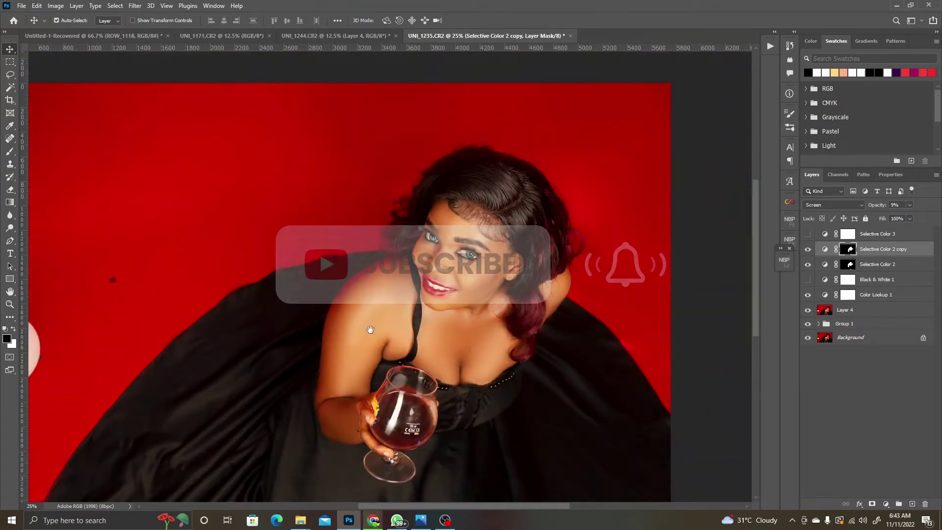
key(alt+shift+n)
key(Delete)
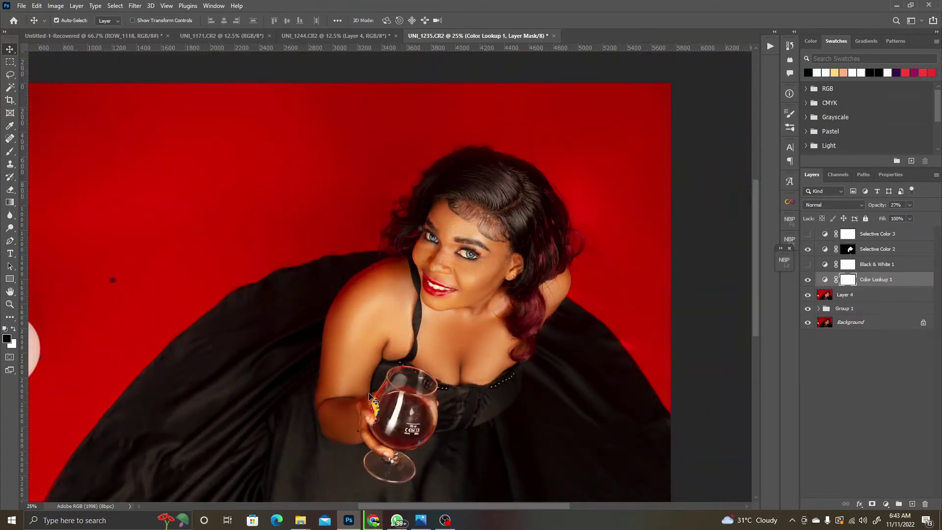
Step: Show Selective Color 3, toggling it and Black & White 1 to compare their effects, leaving Black & White 1 hidden
drag(373, 406, 435, 326)
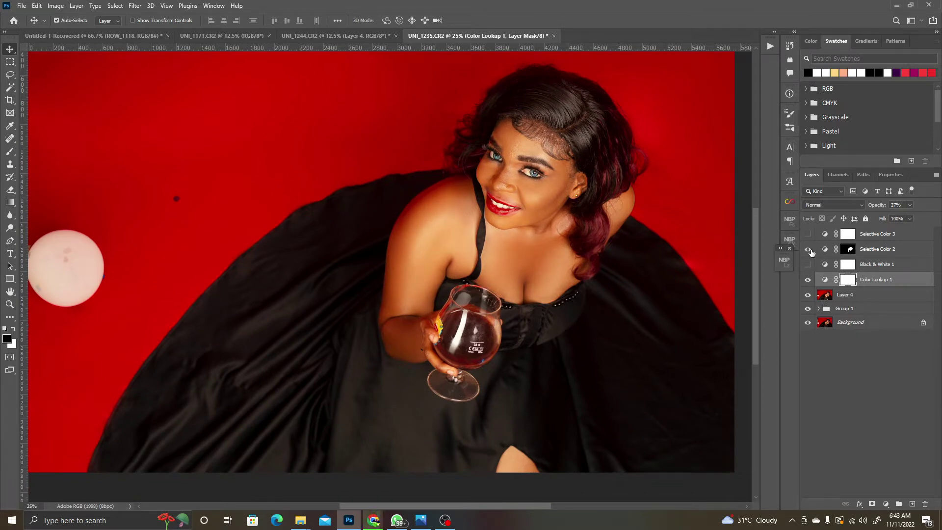
click(808, 234)
scroll(485, 238, down, 1)
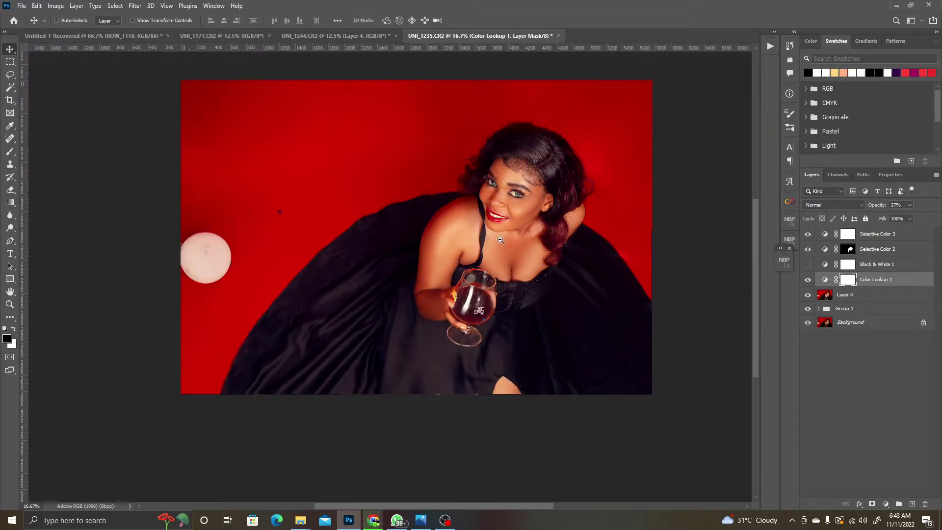
click(807, 234)
click(807, 234)
click(807, 265)
click(807, 264)
scroll(483, 230, up, 1)
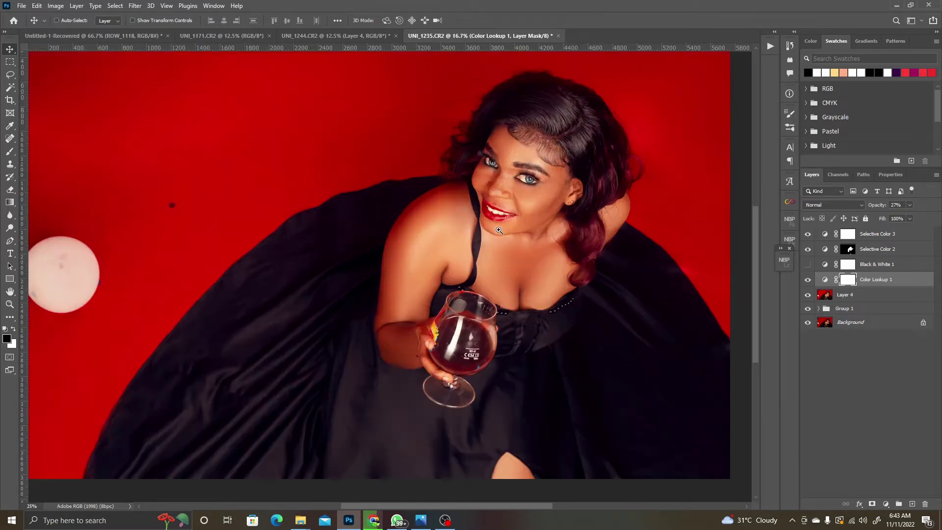
Step: Group all layers from Selective Color 3 down to Group 1, and stamp the visible image onto a new layer above
click(864, 234)
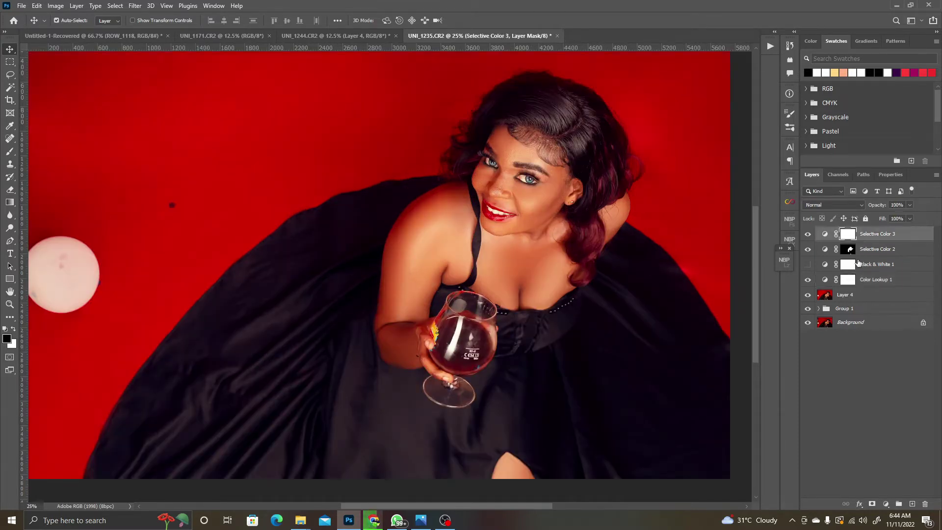
shift+click(842, 309)
key(ctrl+g)
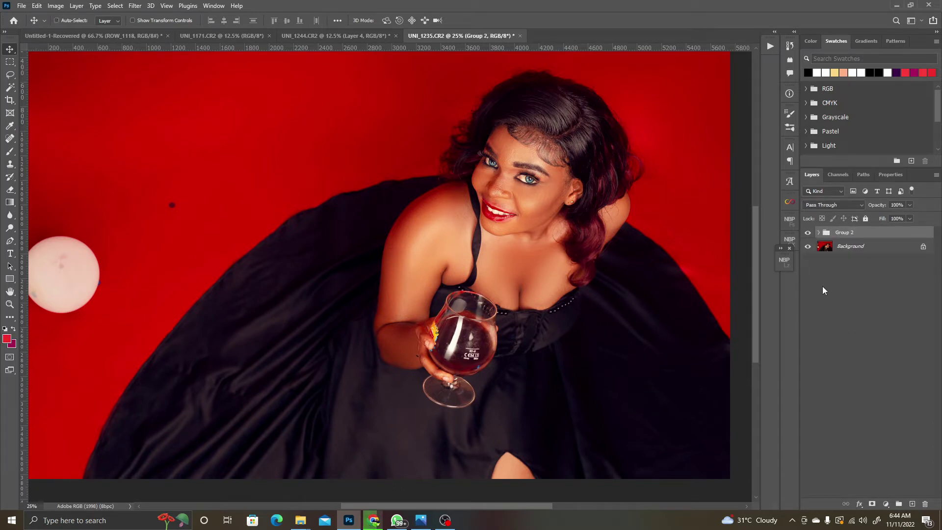
key(ctrl+shift+alt+e)
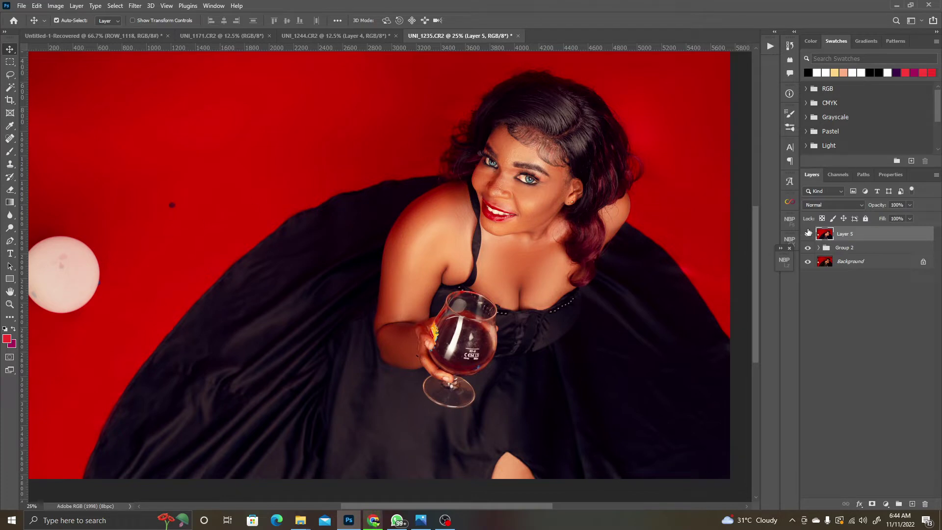
Step: Run the Enhance Eyes action from the Pro Workflow X set on Layer 5, continuing past its messages
click(770, 47)
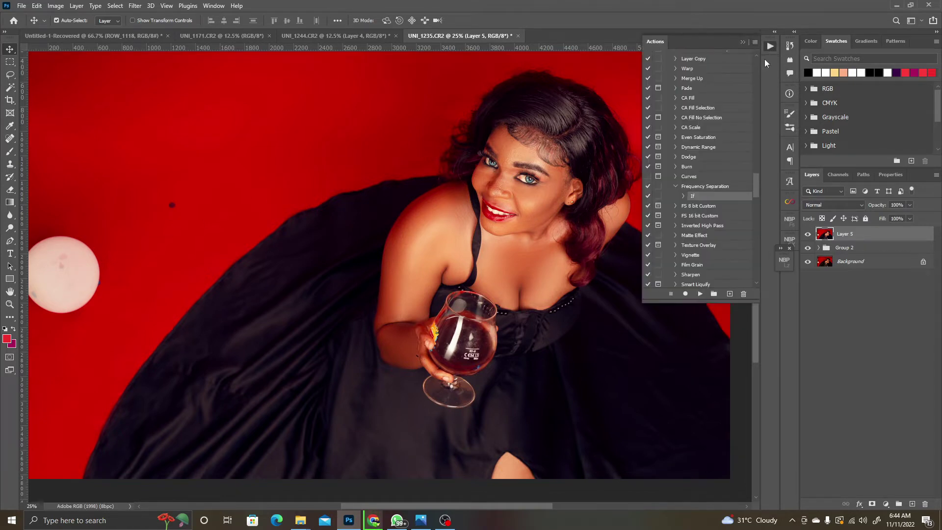
scroll(756, 189, up, 5)
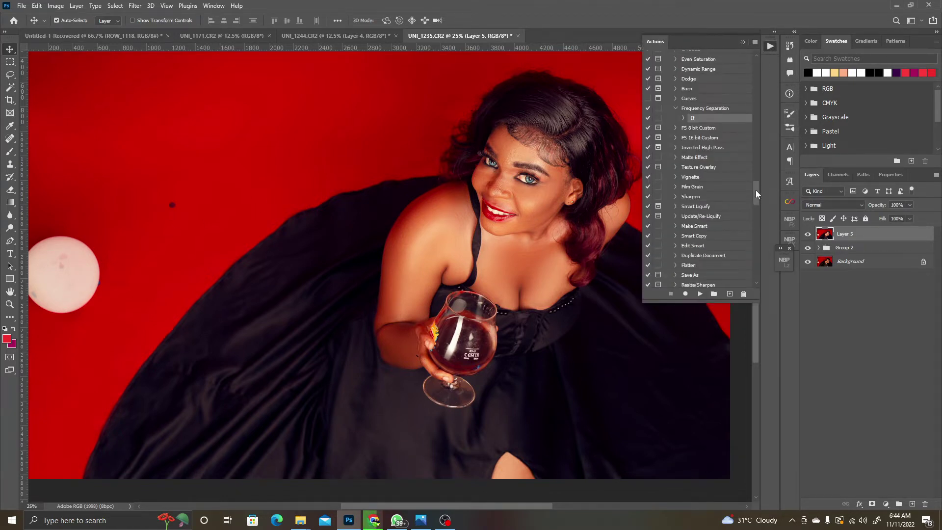
scroll(762, 177, down, 4)
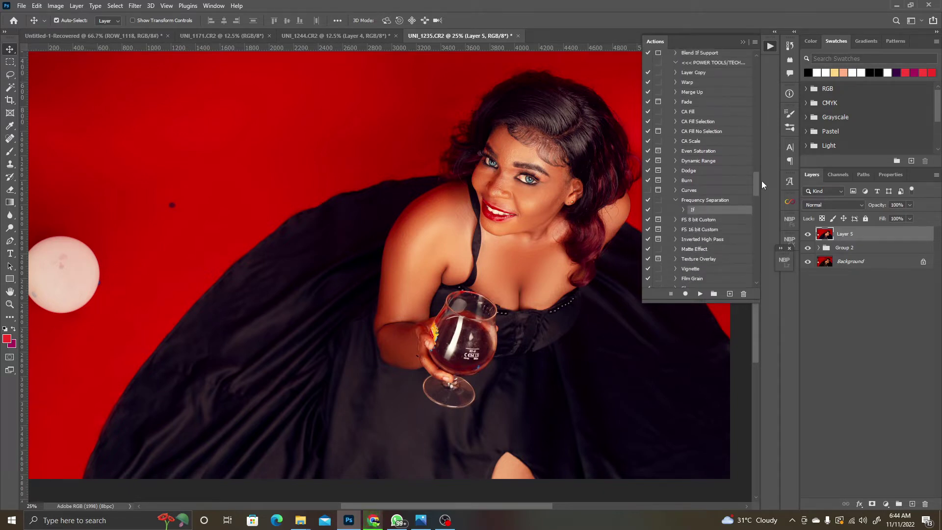
drag(762, 181, 785, 70)
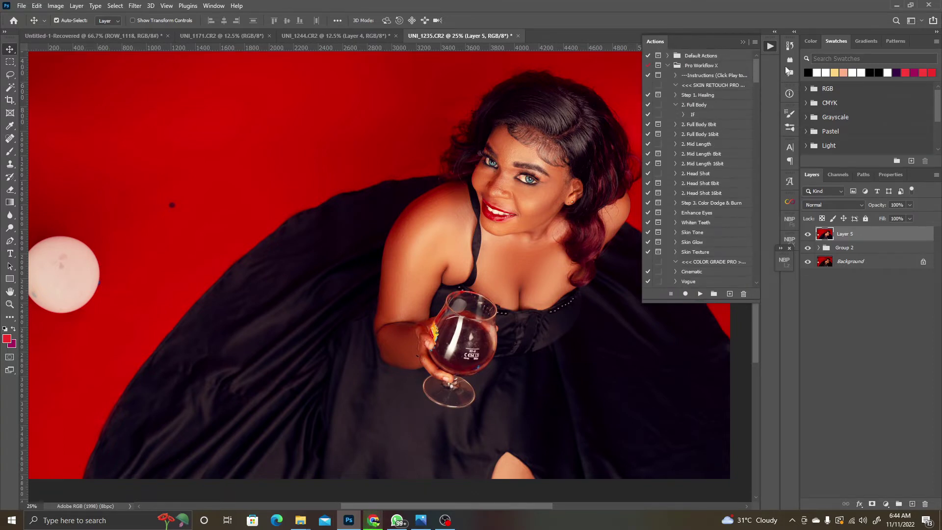
click(702, 215)
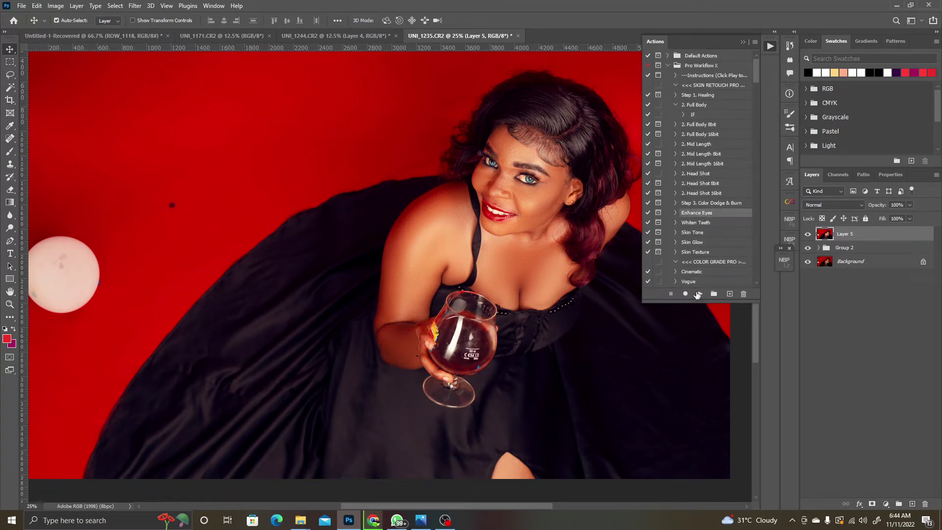
click(697, 294)
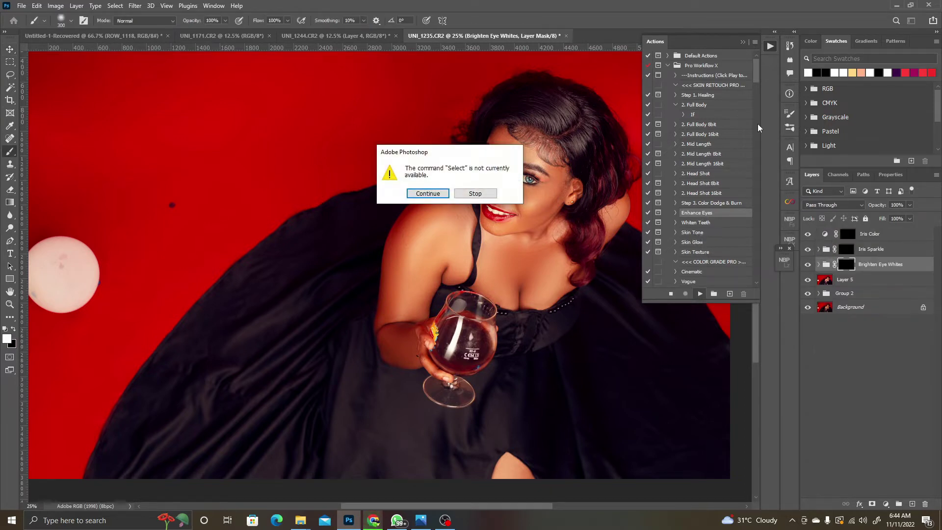
click(428, 194)
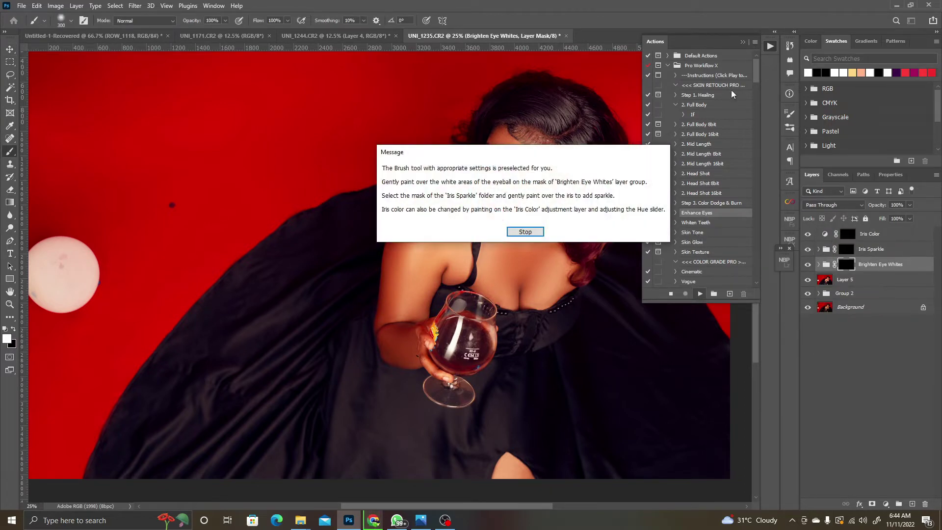
click(525, 231)
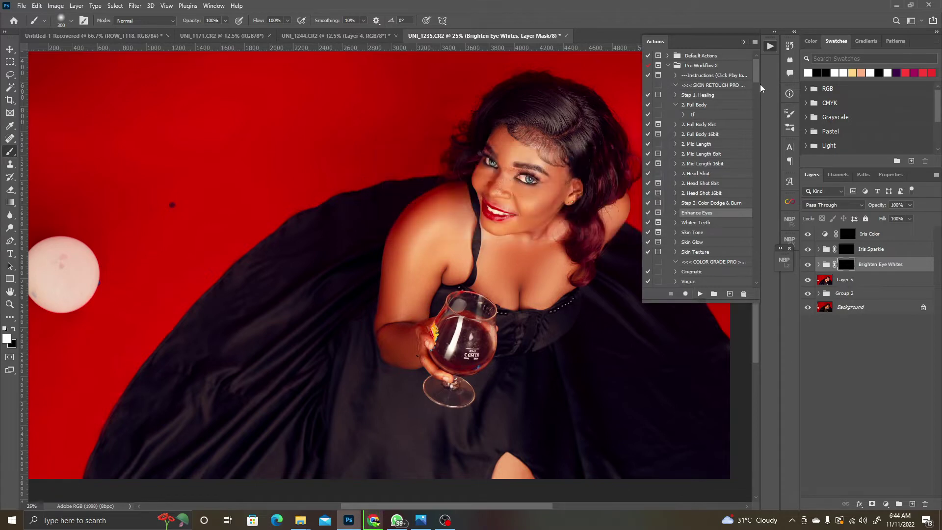
click(742, 44)
Step: Paint white over the whites of both eyes on the Brighten Eye Whites mask with a brush of about 20 px
scroll(512, 165, up, 3)
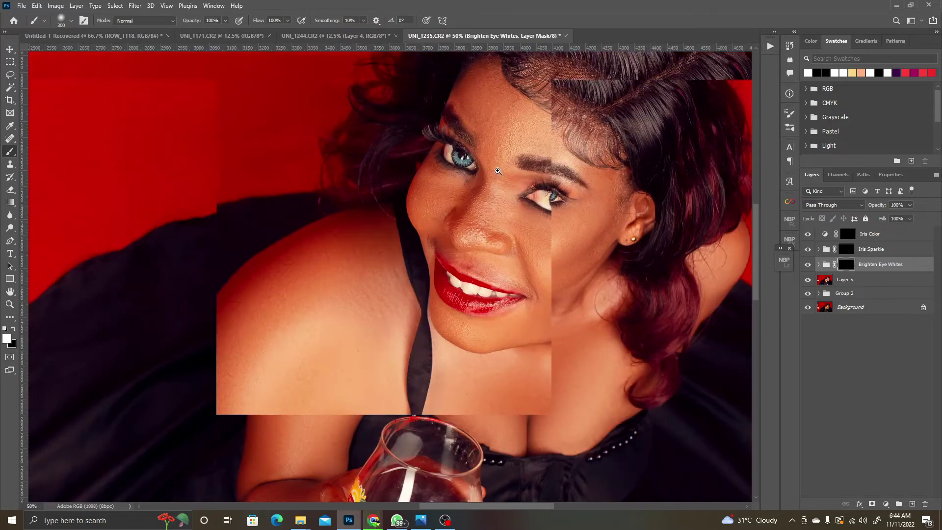
scroll(498, 172, up, 5)
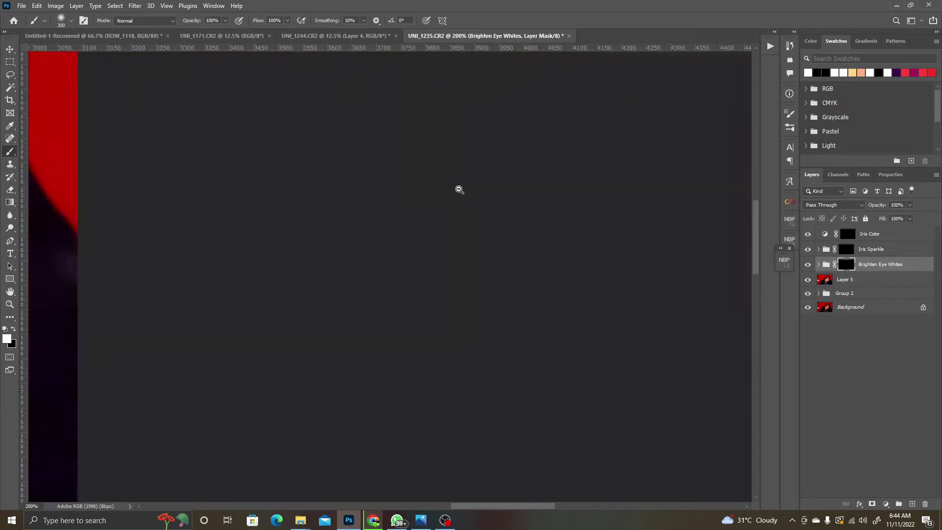
scroll(459, 190, down, 1)
key(bracketleft)
key(bracketleft)
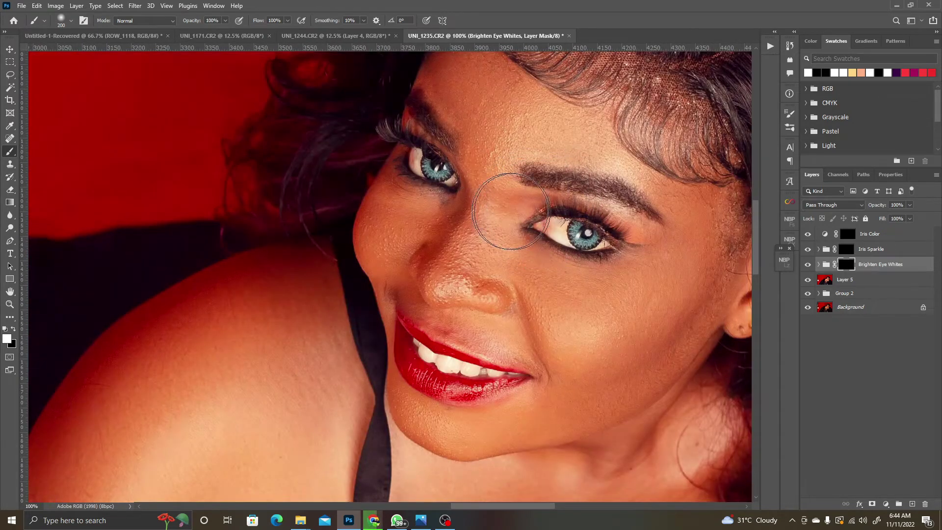
key(bracketleft)
key(bracketleft)
key(bracketleft)
key(bracketleft)
key(bracketleft)
key(bracketleft)
key(bracketleft)
key(bracketleft)
key(bracketleft)
key(bracketleft)
key(bracketleft)
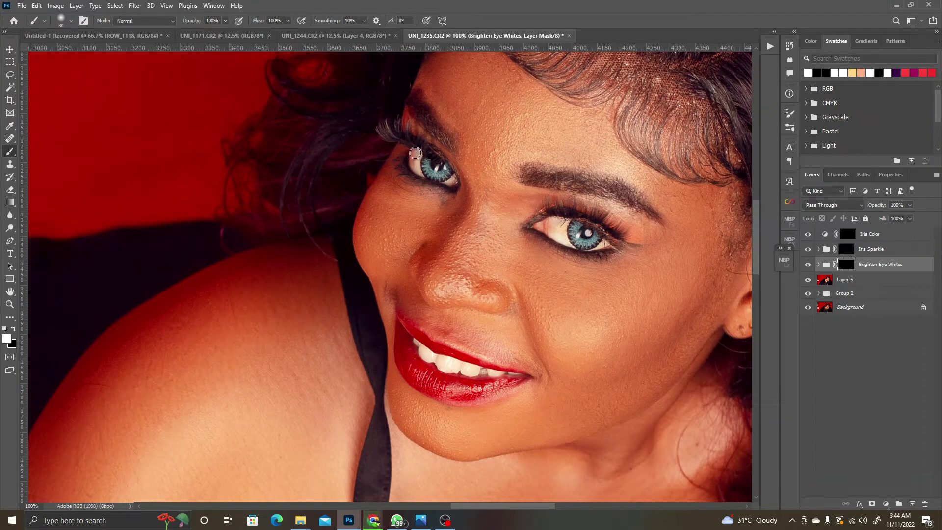
key(bracketleft)
key(bracketright)
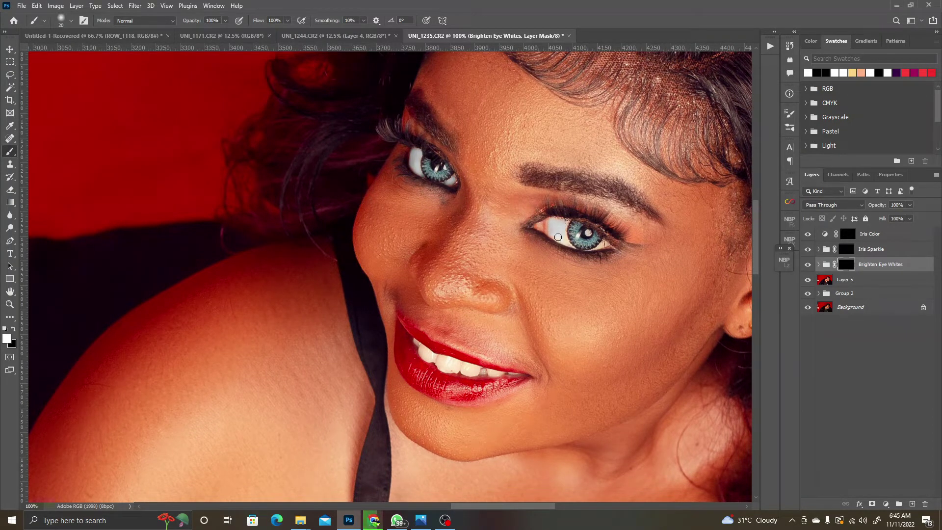
Step: Whiten the teeth by painting over them on the Brighten Eye Whites mask with a finer brush, undoing the last stroke
key(bracketleft)
key(bracketleft)
scroll(441, 358, up, 5)
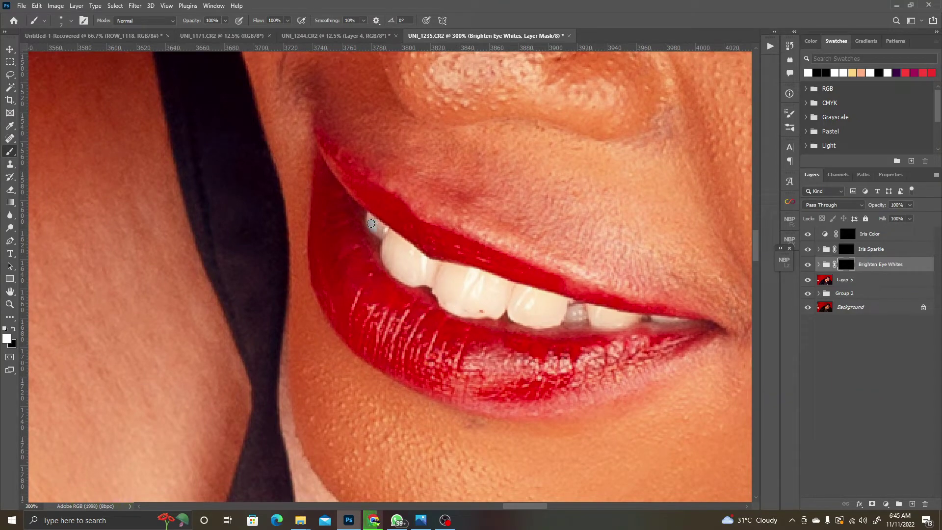
mouse_move(374, 224)
mouse_down()
mouse_move(388, 256)
mouse_move(393, 239)
mouse_move(403, 247)
mouse_move(385, 231)
mouse_move(415, 254)
mouse_move(417, 240)
mouse_move(417, 265)
mouse_move(391, 264)
mouse_move(419, 274)
mouse_move(427, 265)
mouse_move(423, 278)
mouse_move(405, 264)
mouse_move(417, 282)
mouse_move(408, 278)
mouse_move(435, 287)
mouse_move(443, 303)
mouse_move(436, 268)
mouse_move(479, 282)
mouse_move(437, 265)
mouse_move(505, 289)
mouse_move(488, 313)
mouse_move(452, 286)
mouse_move(449, 303)
mouse_move(469, 313)
mouse_move(488, 298)
mouse_move(437, 273)
mouse_move(499, 298)
mouse_move(554, 299)
mouse_move(561, 311)
mouse_move(538, 319)
mouse_move(558, 320)
mouse_move(538, 305)
mouse_move(512, 311)
mouse_move(525, 318)
mouse_move(533, 307)
mouse_move(511, 305)
mouse_move(561, 308)
mouse_move(513, 290)
mouse_move(583, 319)
mouse_move(569, 321)
mouse_move(606, 315)
mouse_move(587, 310)
mouse_move(635, 319)
mouse_move(607, 323)
mouse_up()
key(ctrl+z)
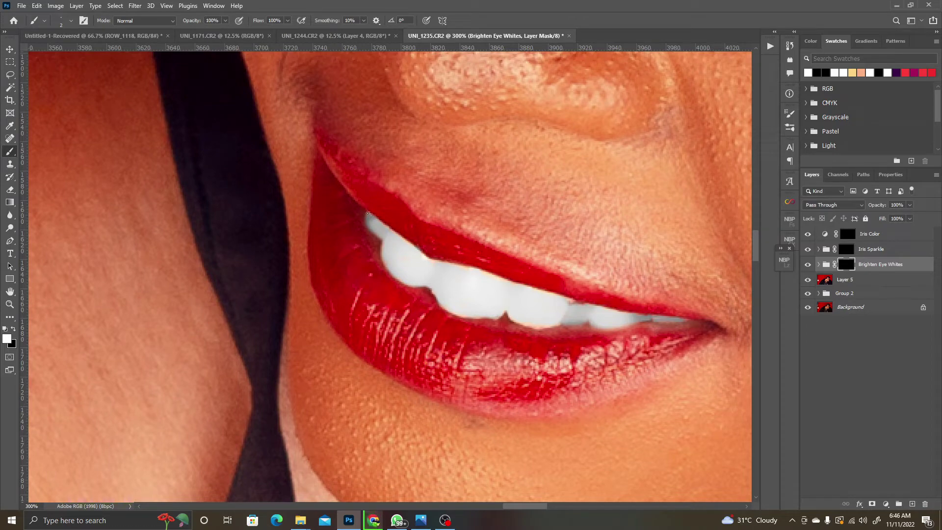
Step: Lower the opacity of the Brighten Eye Whites group to 81%
scroll(492, 251, down, 5)
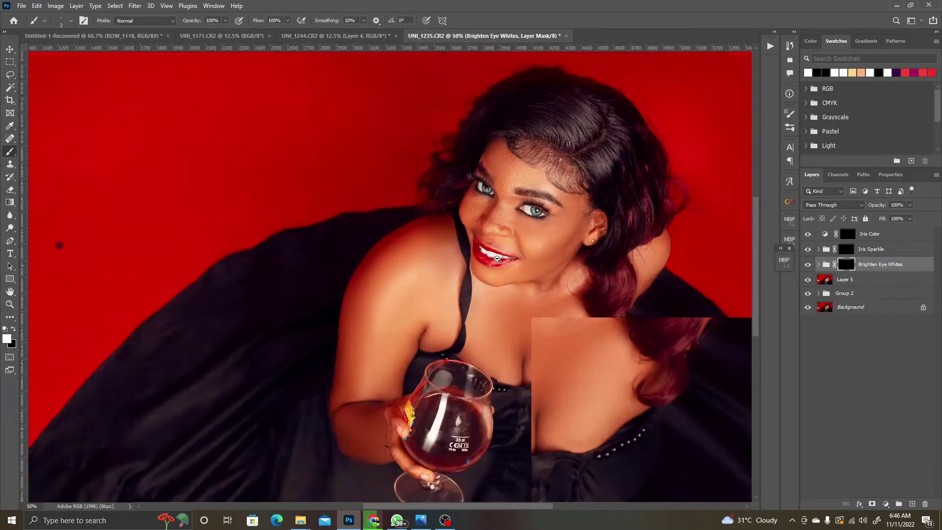
scroll(497, 258, down, 3)
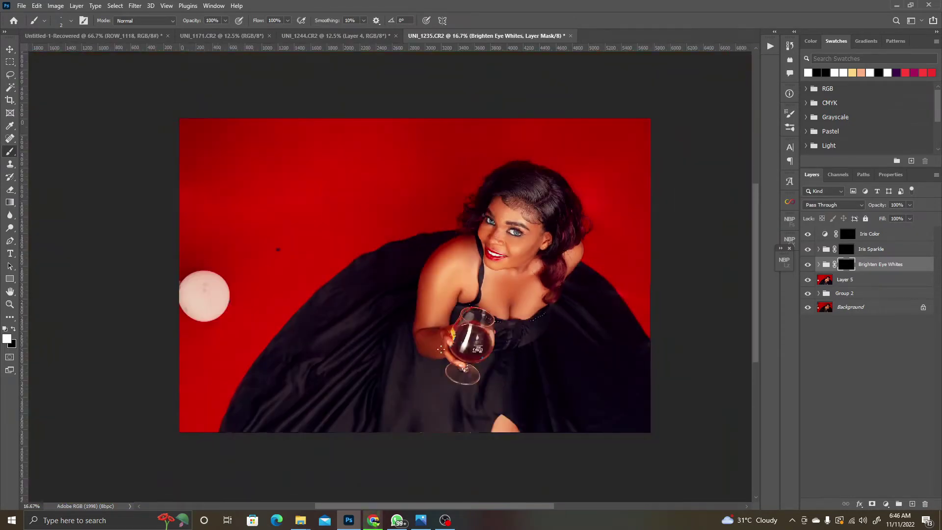
scroll(469, 271, up, 2)
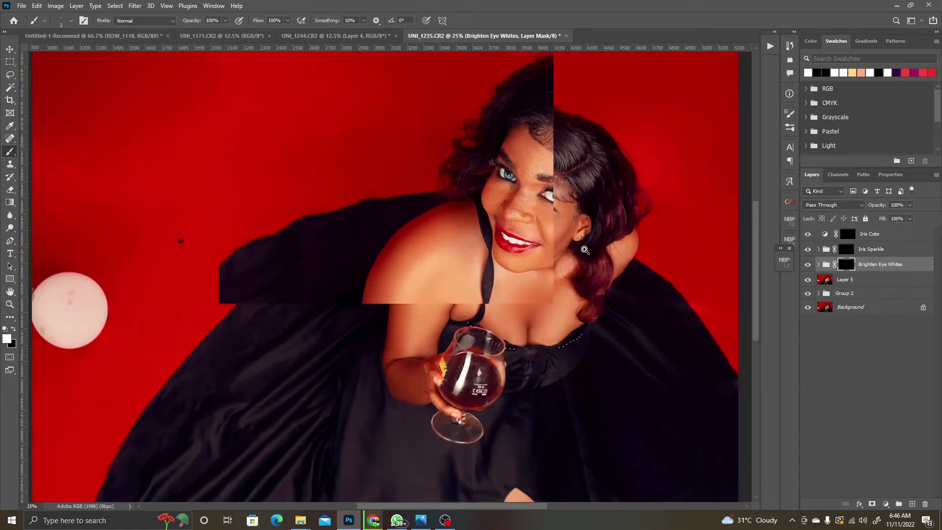
drag(877, 205, 869, 207)
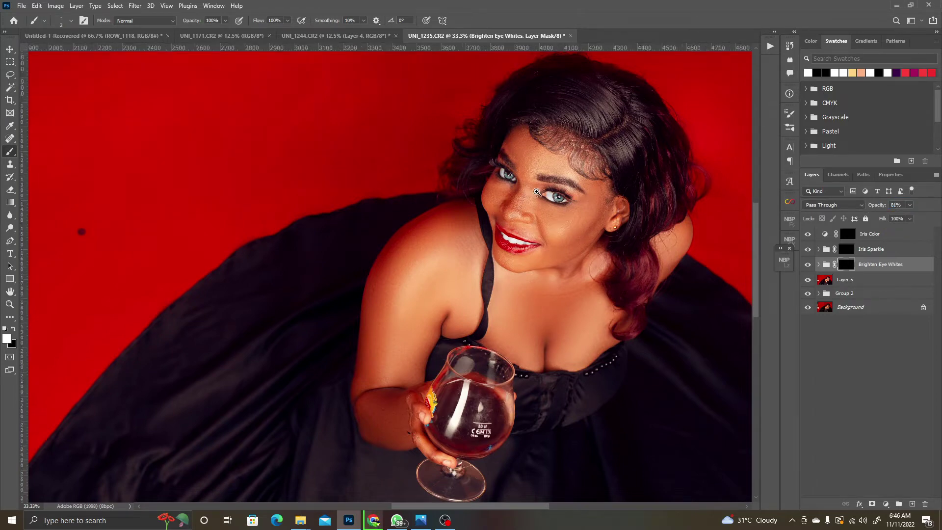
Step: Paint over both irises on the Iris Sparkle mask with a 30 px white brush
scroll(545, 201, up, 5)
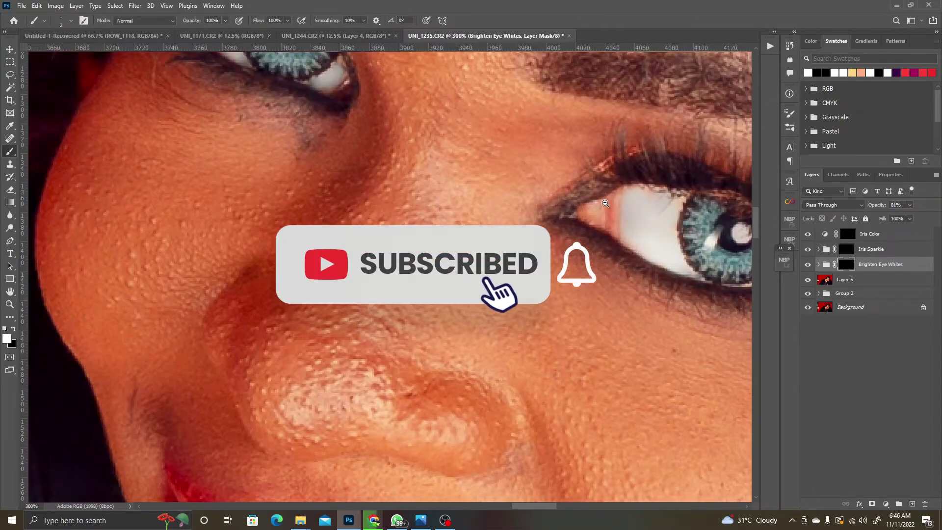
scroll(658, 223, down, 3)
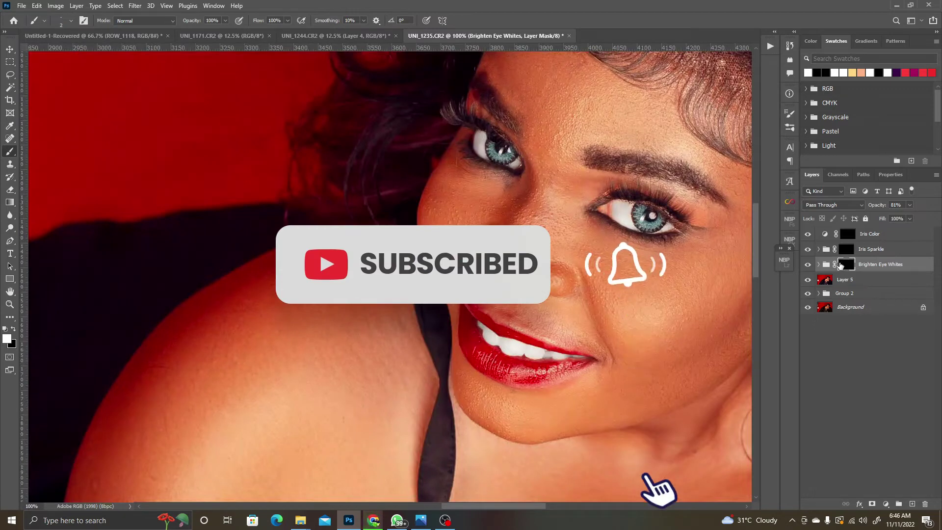
key(alt+bracketright)
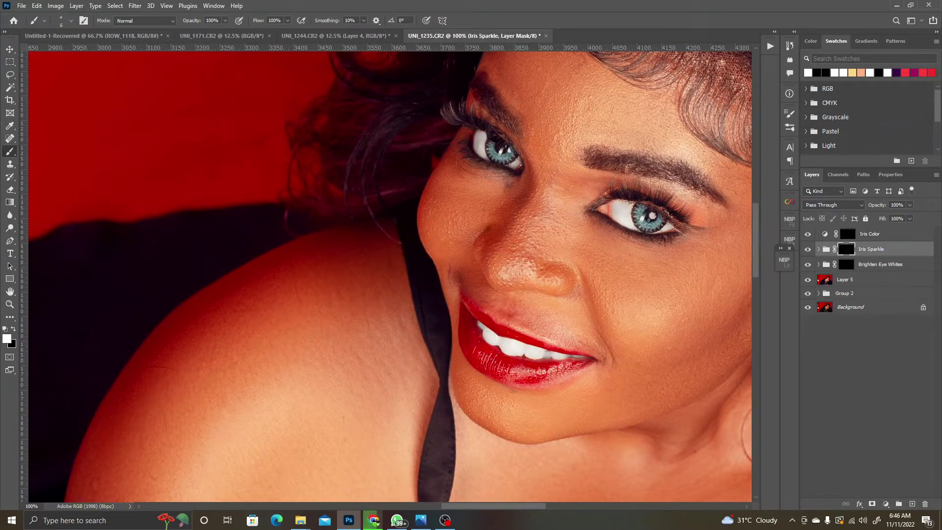
key(bracketright)
key(bracketright)
key(bracketright)
key(bracketright)
mouse_move(646, 216)
mouse_down()
mouse_move(652, 225)
mouse_move(637, 215)
mouse_up()
mouse_move(506, 147)
mouse_down()
mouse_move(496, 154)
mouse_move(506, 147)
mouse_move(493, 146)
mouse_up()
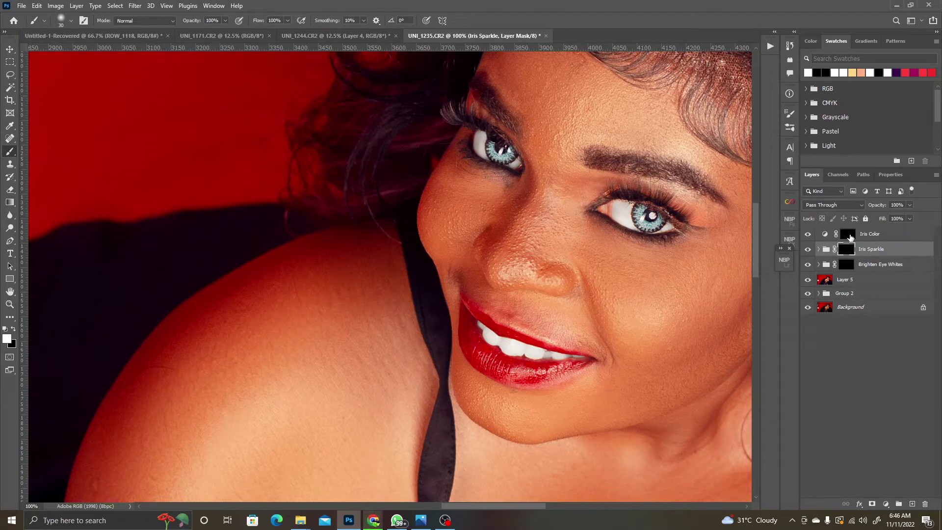
Step: Paint over both irises on the Iris Color mask to tint them blue
click(848, 234)
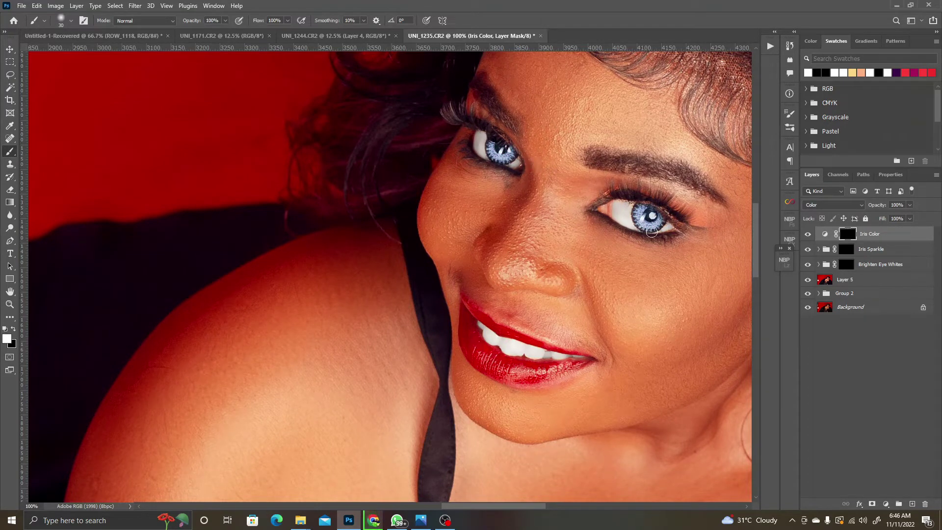
alt+click(534, 212)
scroll(534, 213, down, 6)
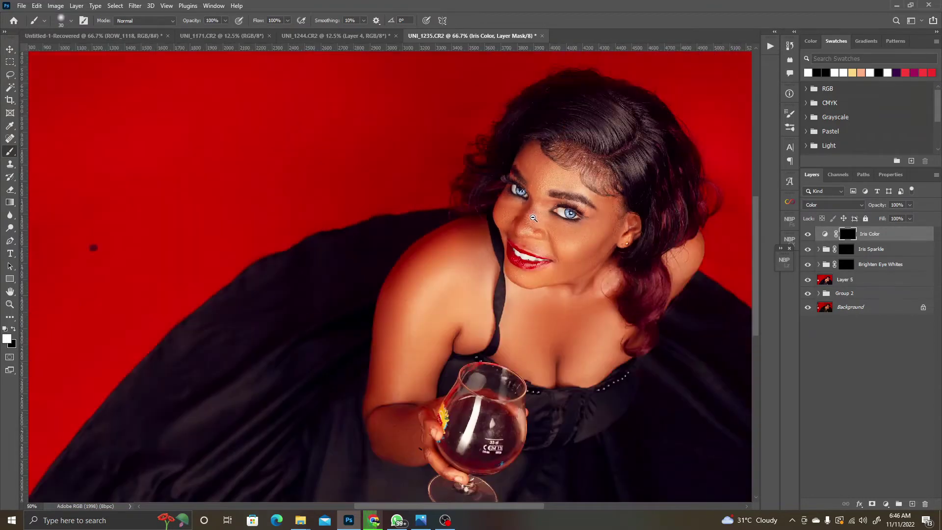
scroll(540, 227, up, 3)
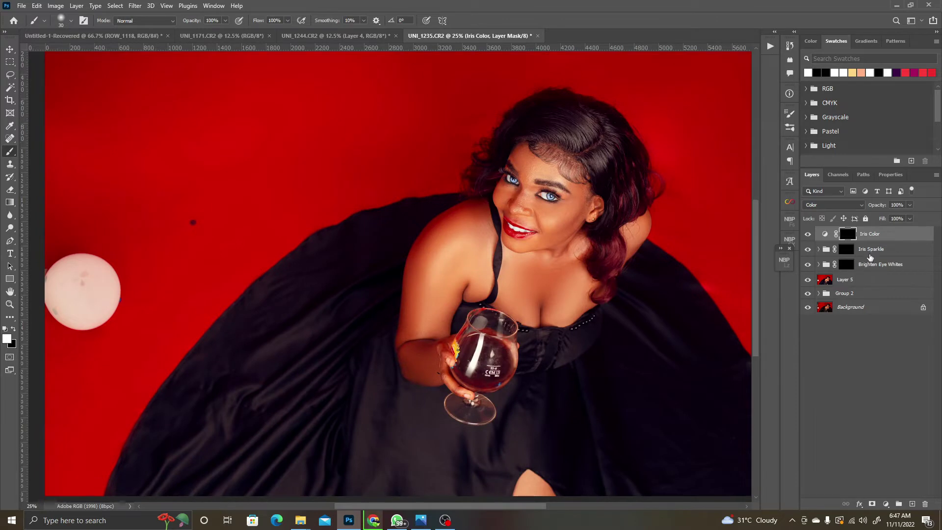
Step: Lower the opacity of Iris Color to 55% and of the Iris Sparkle group to 72%
mouse_move(880, 205)
mouse_down()
mouse_move(860, 207)
mouse_move(879, 207)
mouse_up()
click(861, 207)
click(877, 206)
click(871, 252)
drag(878, 206, 869, 207)
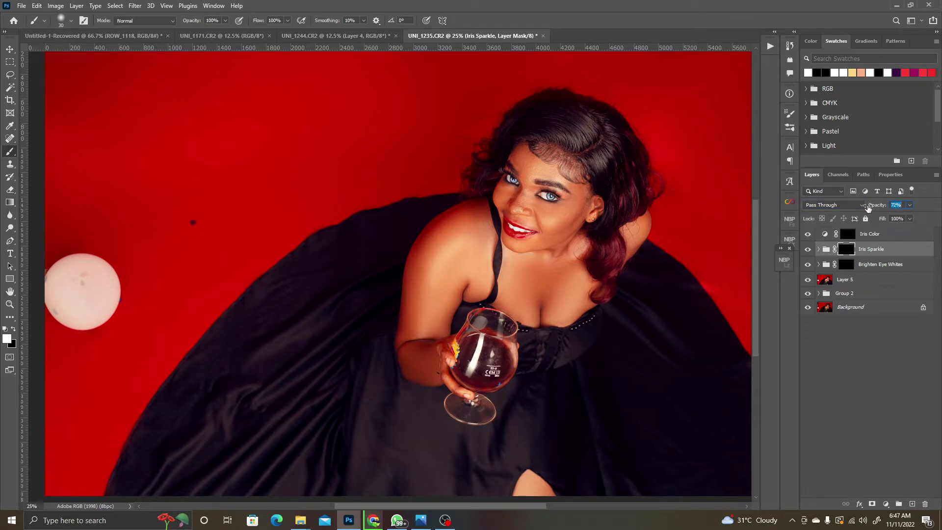
Step: Group Iris Color, Iris Sparkle and Brighten Eye Whites, and name the new group "t $ e"
shift+click(878, 235)
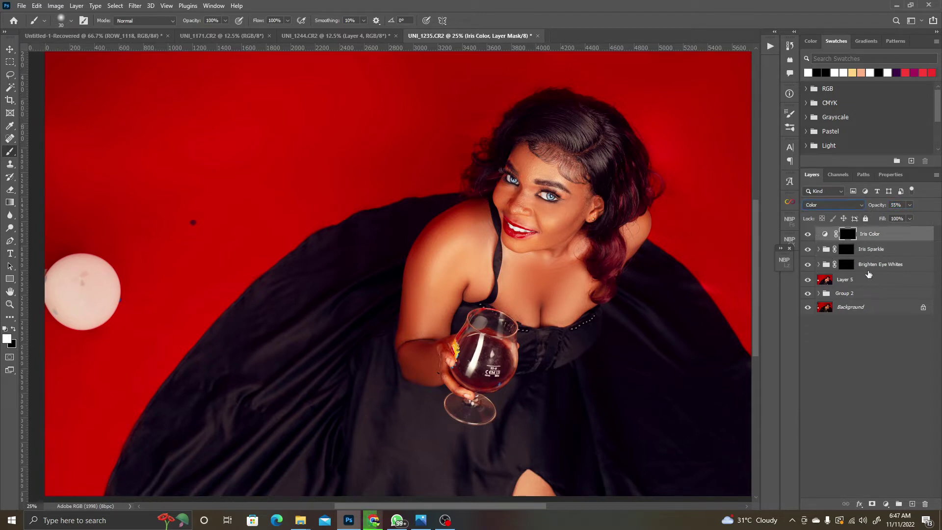
shift+click(866, 267)
key(ctrl+g)
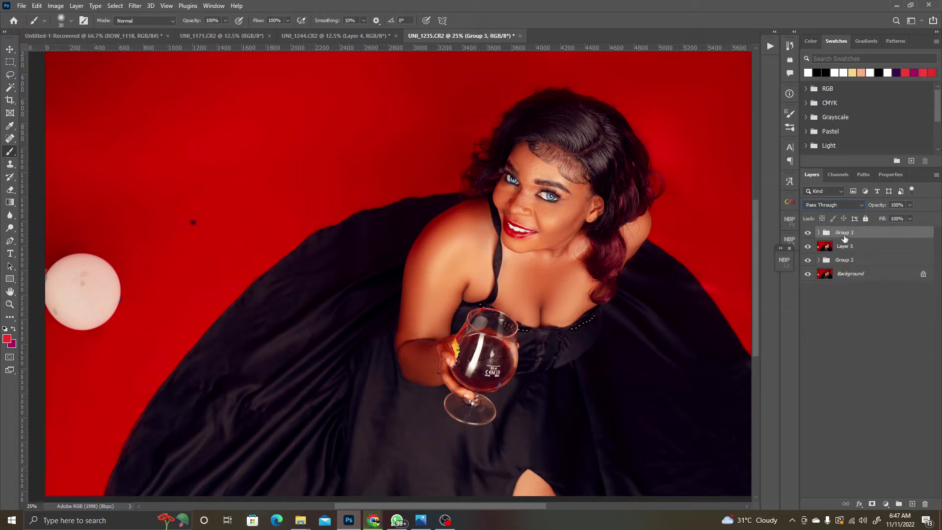
double_click(845, 233)
text(E)
click(858, 313)
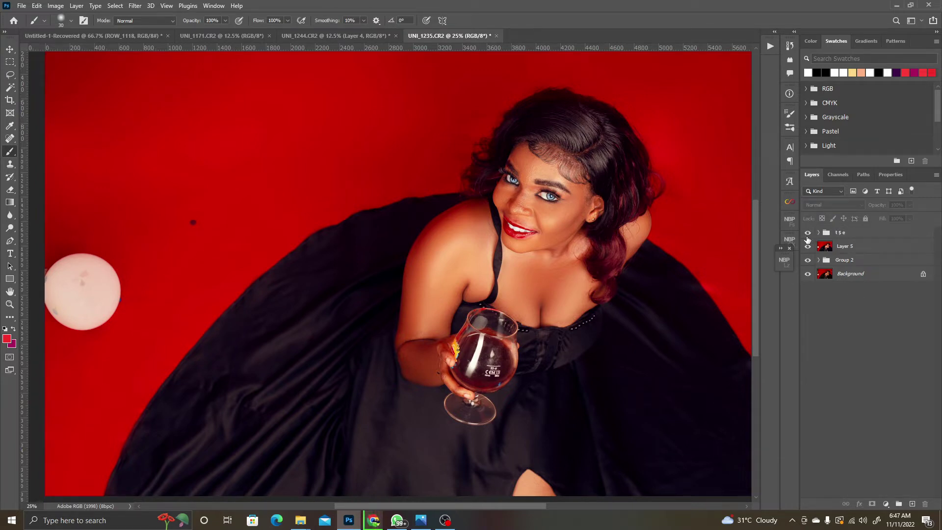
Step: Lower the opacity of the "t $ e" group to 83% and check the portrait
alt+click(532, 222)
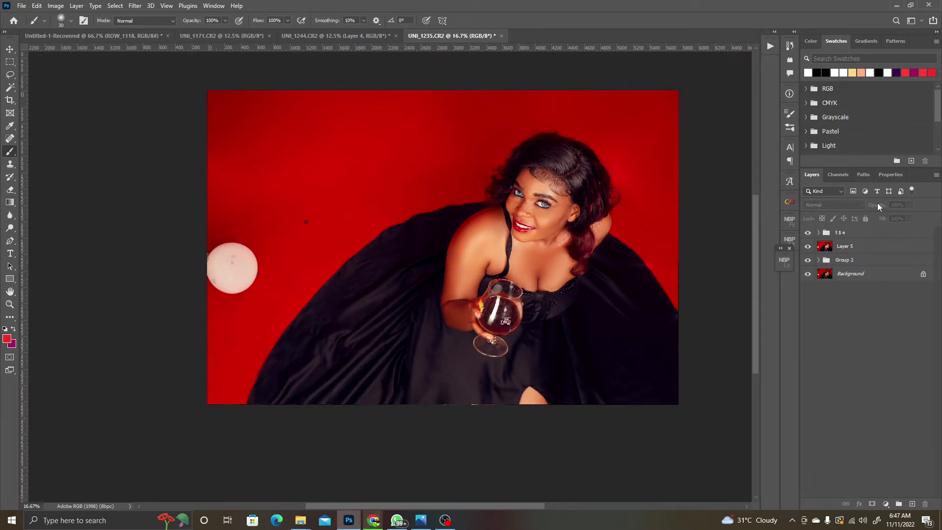
click(850, 230)
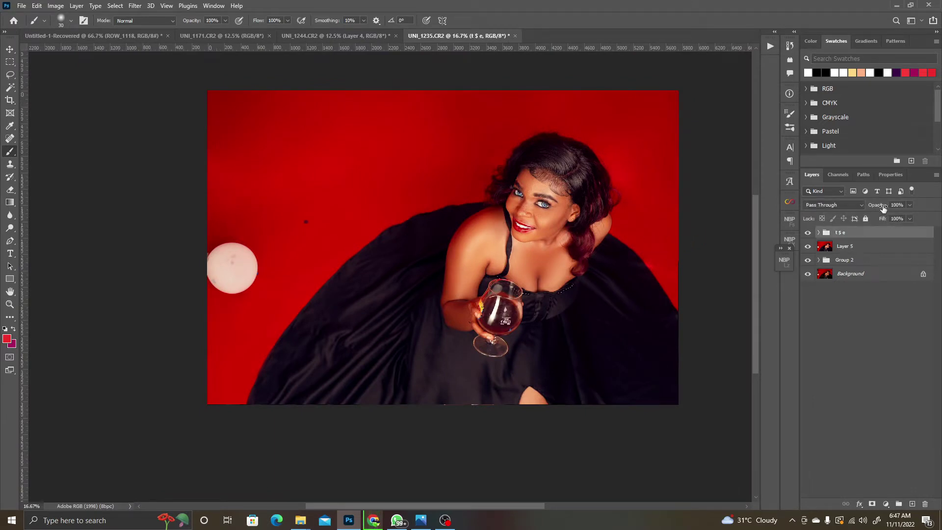
drag(883, 205, 872, 206)
drag(552, 247, 533, 246)
ctrl+click(516, 238)
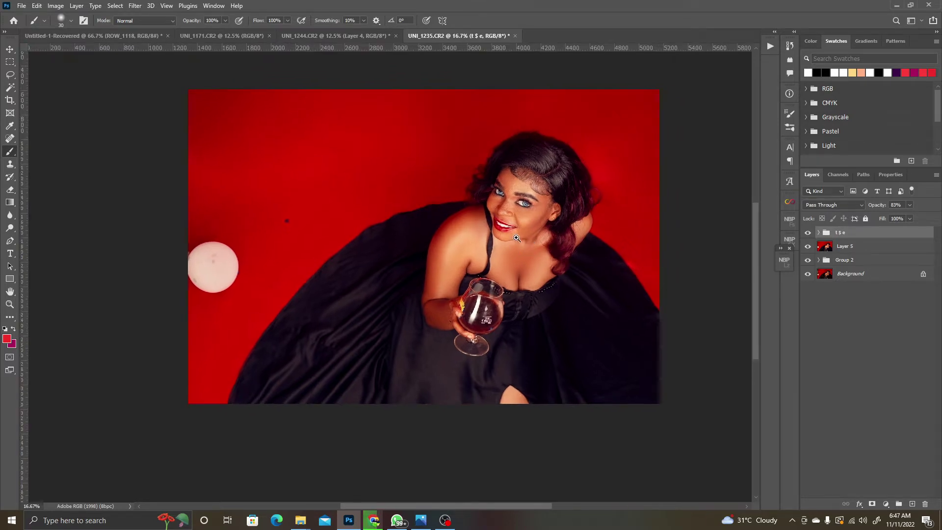
ctrl+alt+click(503, 239)
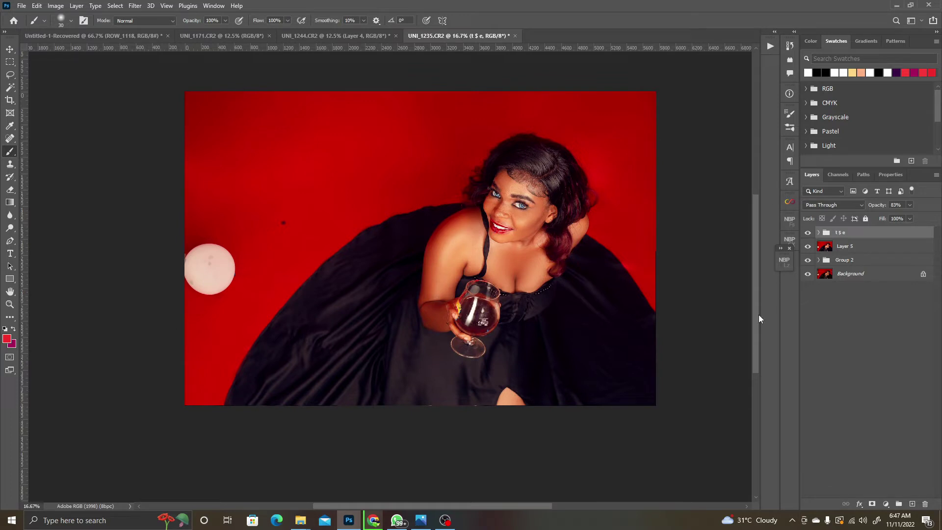
click(885, 504)
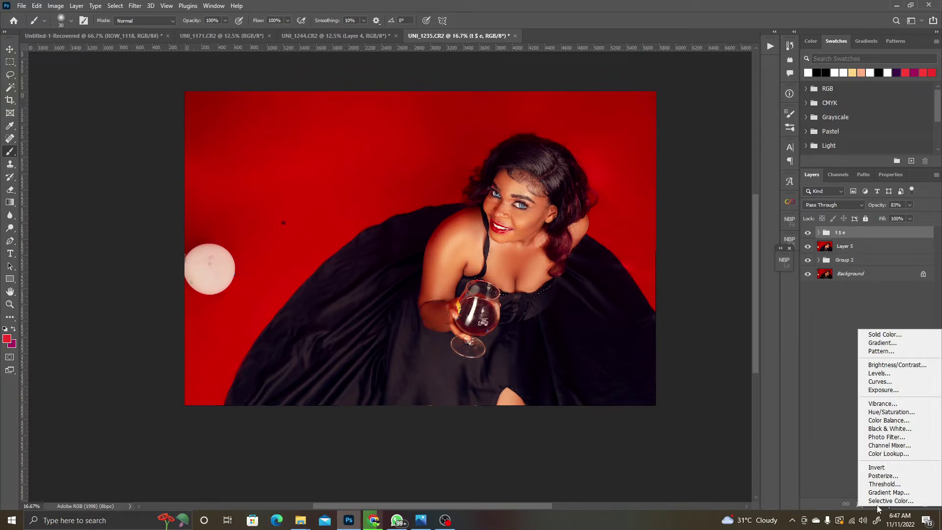
click(891, 378)
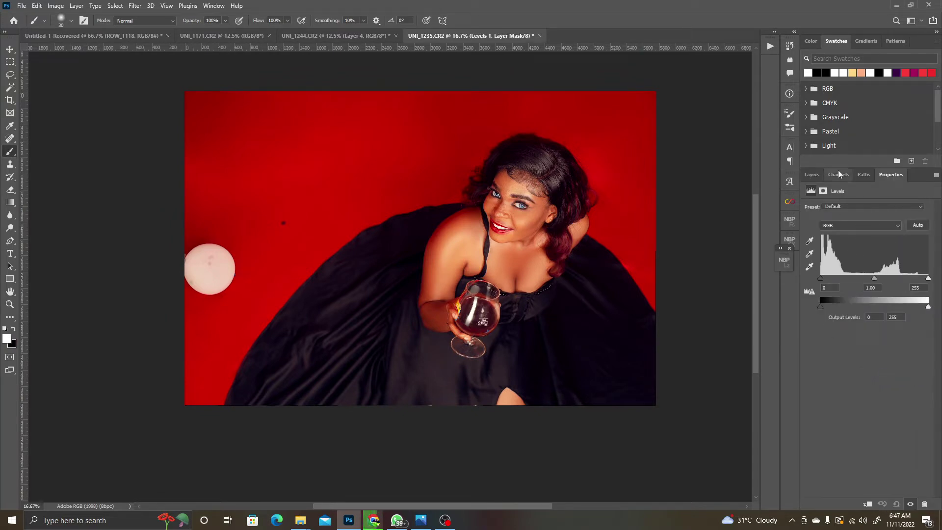
click(815, 172)
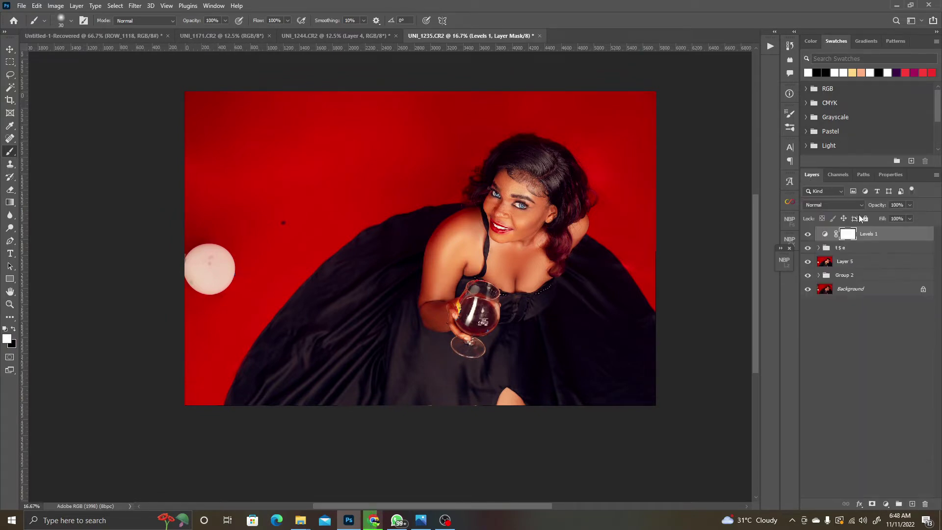
click(878, 236)
key(Delete)
Step: Add a Curves adjustment above the "t $ e" group, raise its midpoint to input 122, output 141, and name it DODGE
click(885, 504)
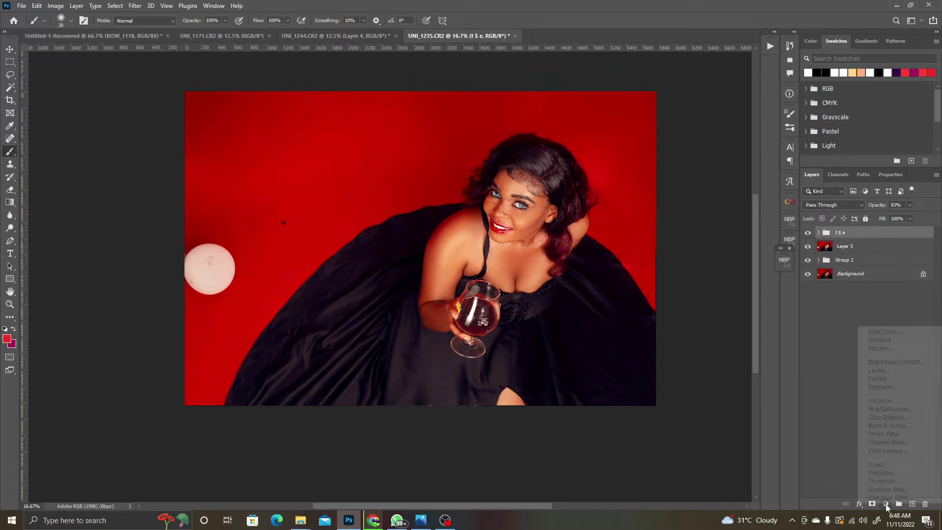
click(897, 382)
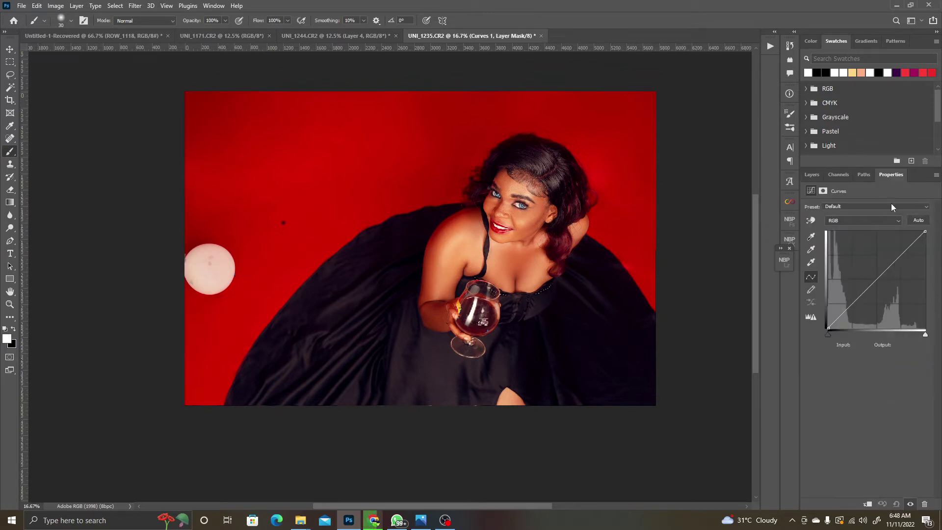
drag(875, 281, 875, 274)
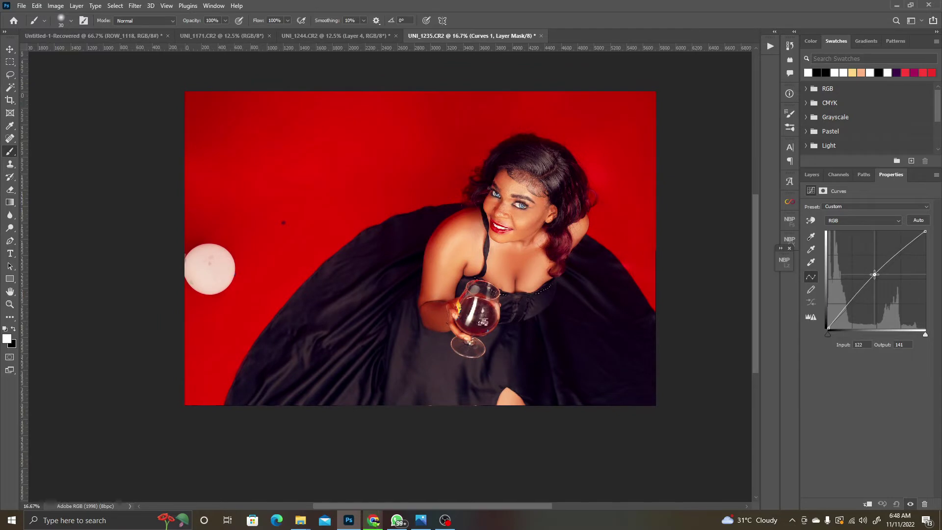
click(811, 175)
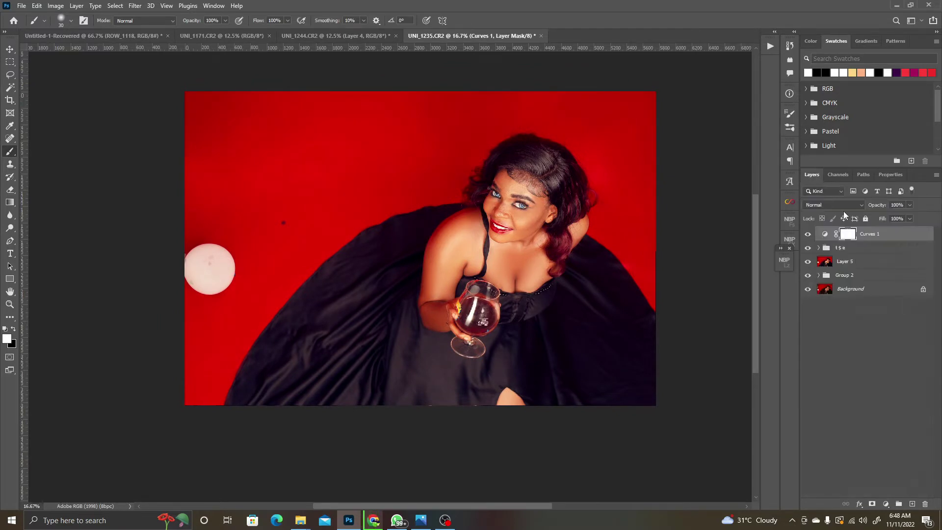
double_click(869, 233)
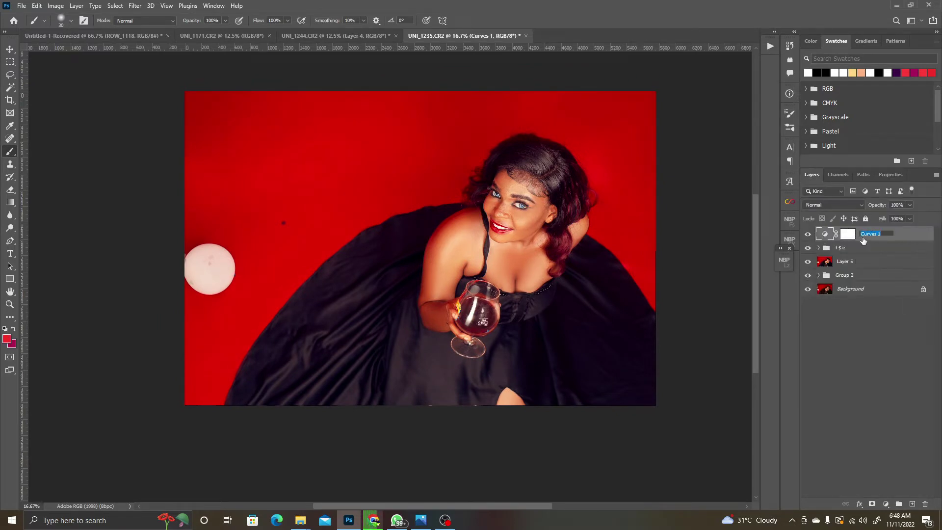
text(DODGE)
click(876, 319)
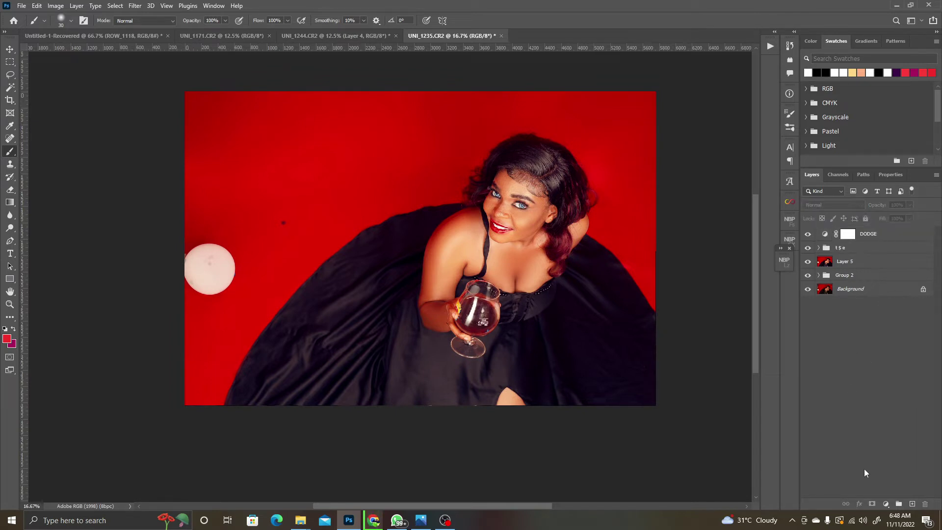
Step: Add a second Curves adjustment, lower its midpoint to input 129, output 112, and name it BURN
click(886, 504)
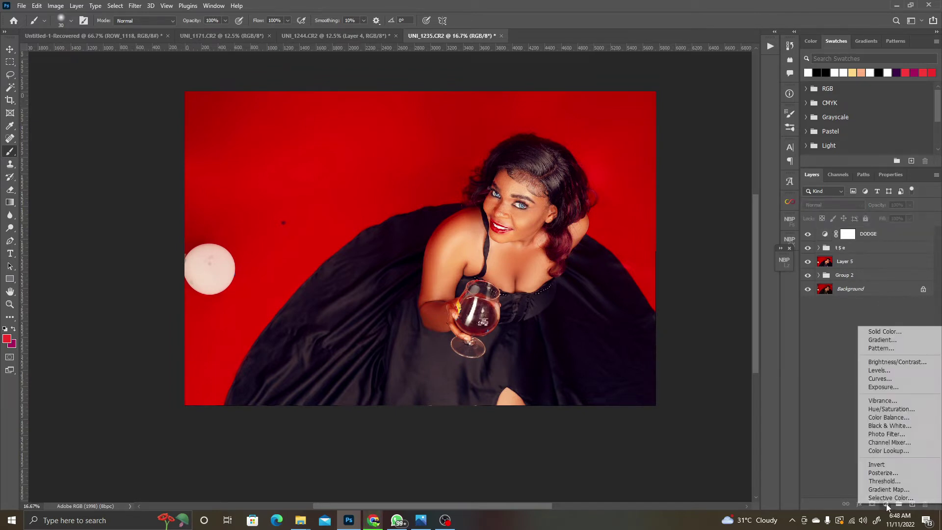
click(880, 379)
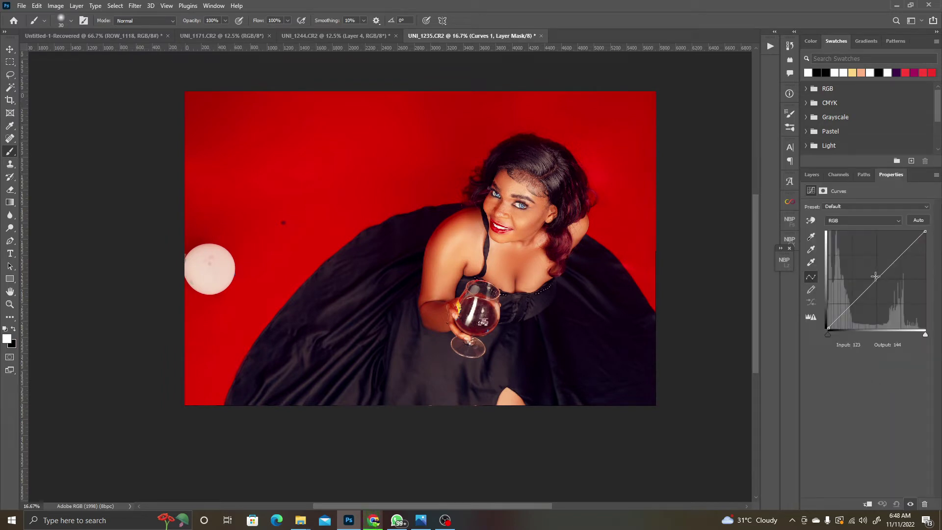
drag(875, 277, 871, 285)
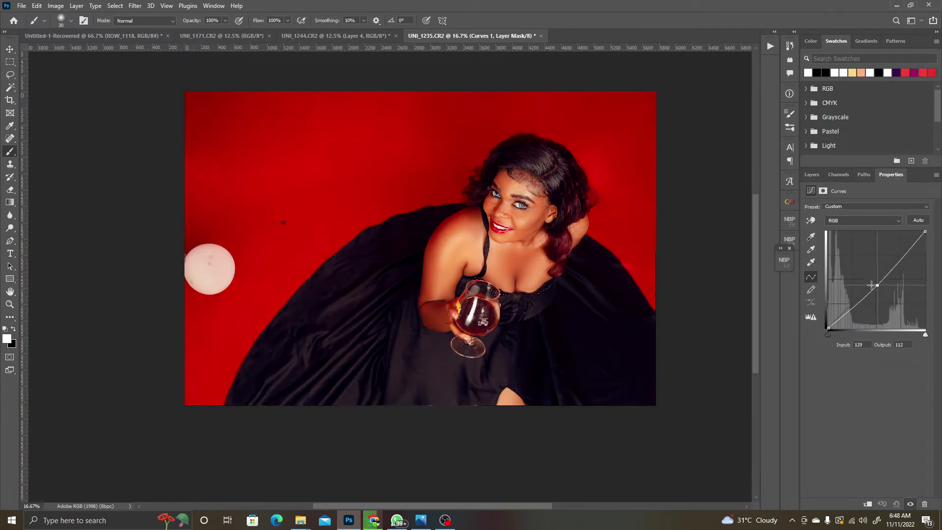
click(816, 176)
double_click(871, 234)
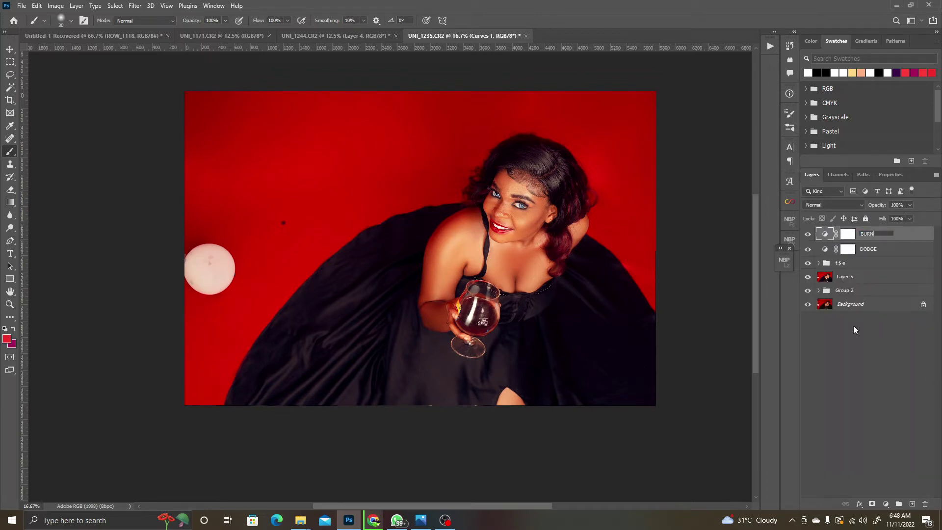
click(864, 365)
Step: Move DODGE above BURN, then group both layers and name the group DB
drag(891, 252, 885, 230)
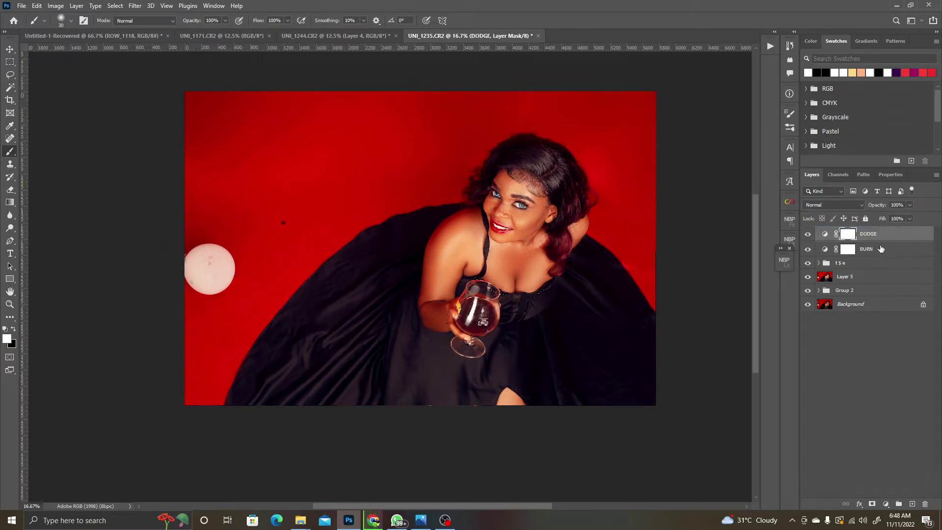
shift+click(895, 255)
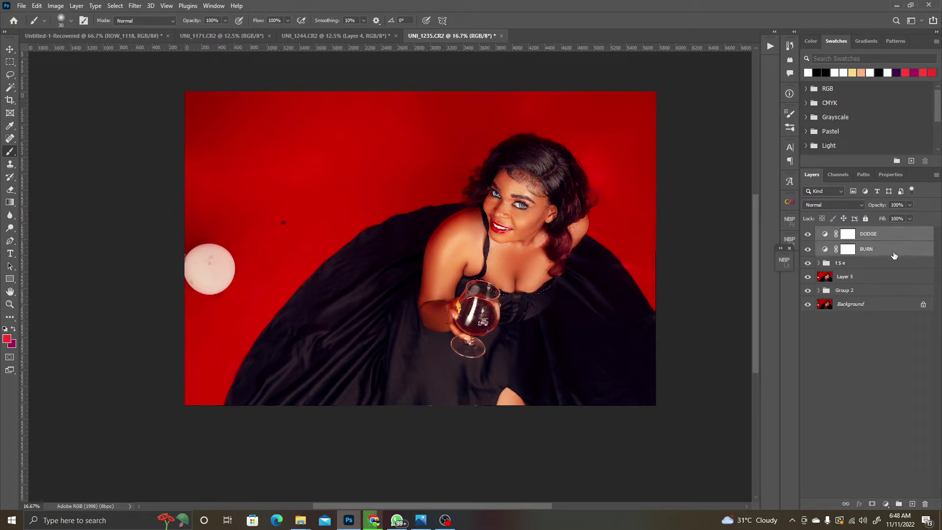
key(ctrl+g)
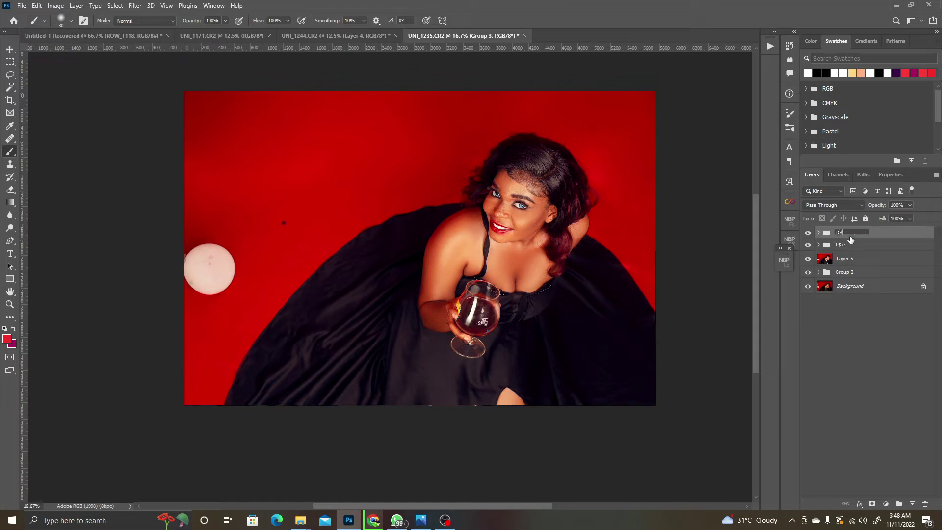
click(852, 351)
Step: Expand the DB group and invert the DODGE and BURN layer masks to black
click(820, 234)
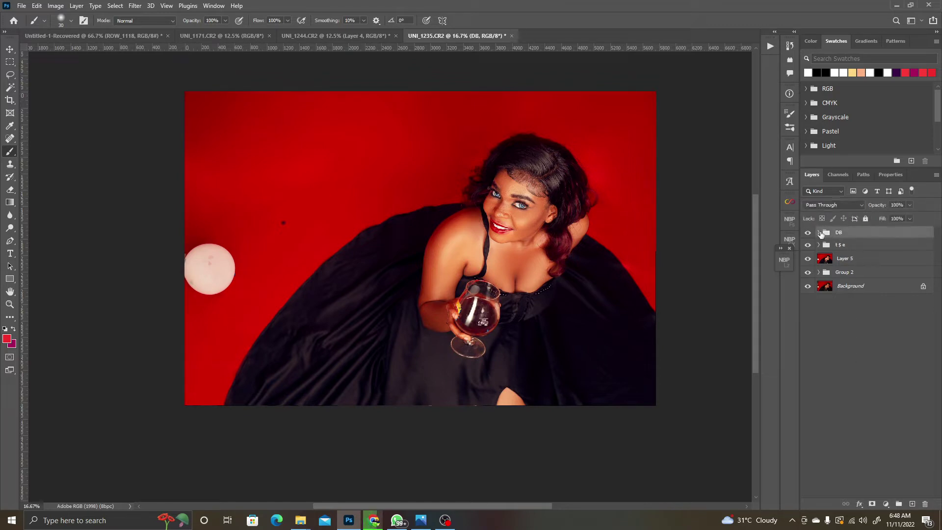
click(818, 232)
click(537, 230)
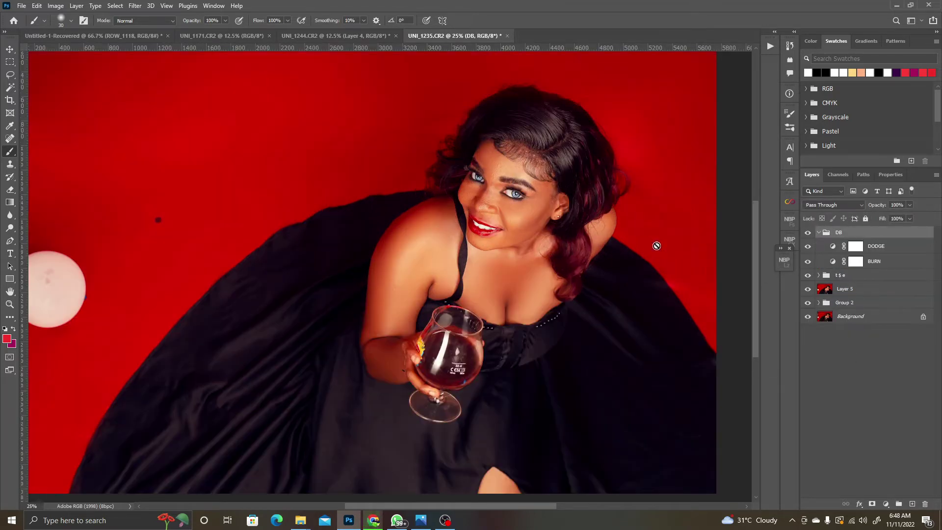
click(855, 248)
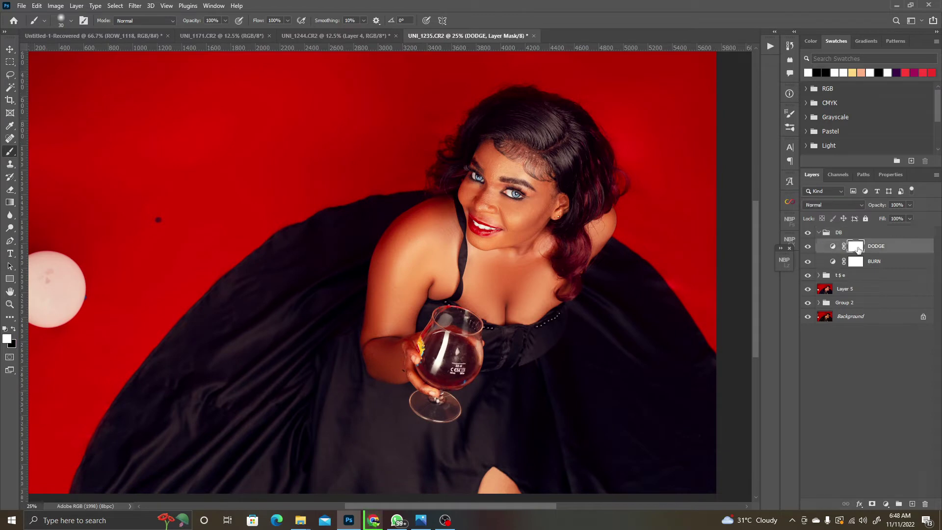
key(ctrl+i)
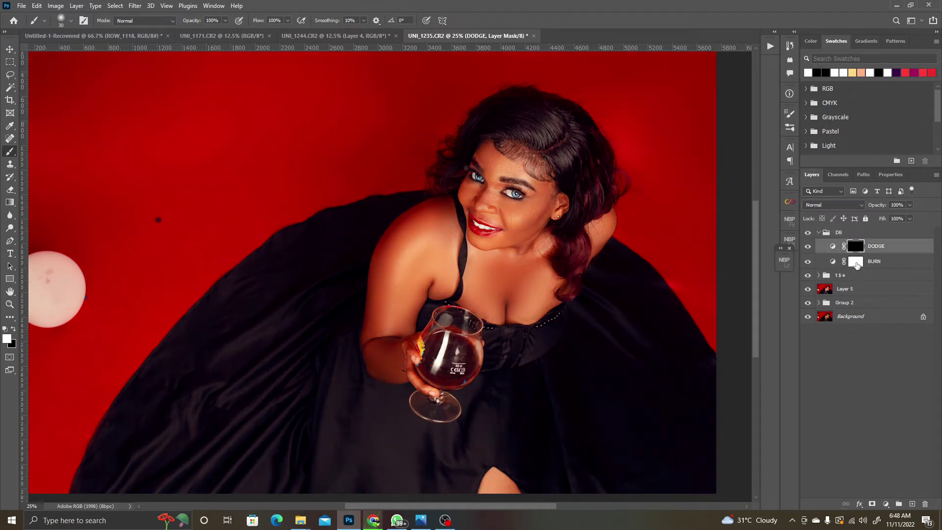
click(855, 263)
key(ctrl+i)
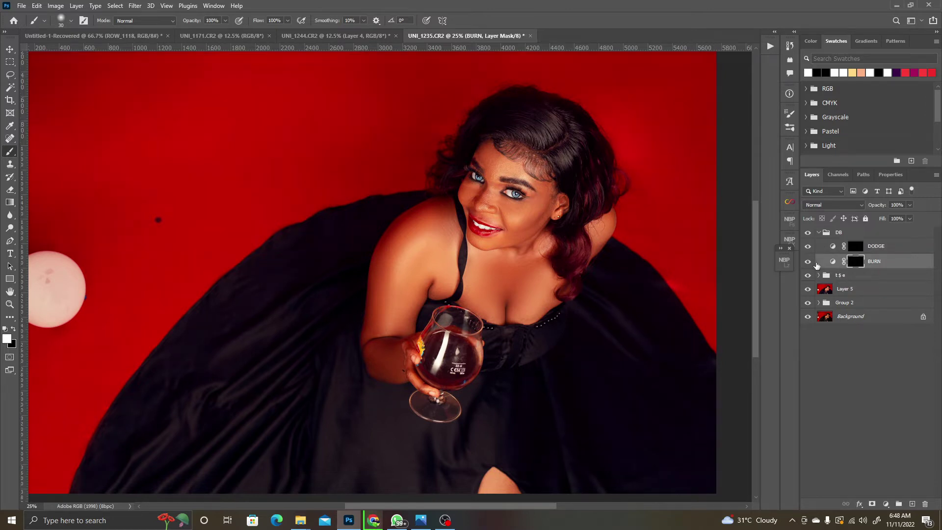
Step: Add a Black & White adjustment with Reds at -65 above DODGE in the DB group, and select the DODGE mask
click(894, 234)
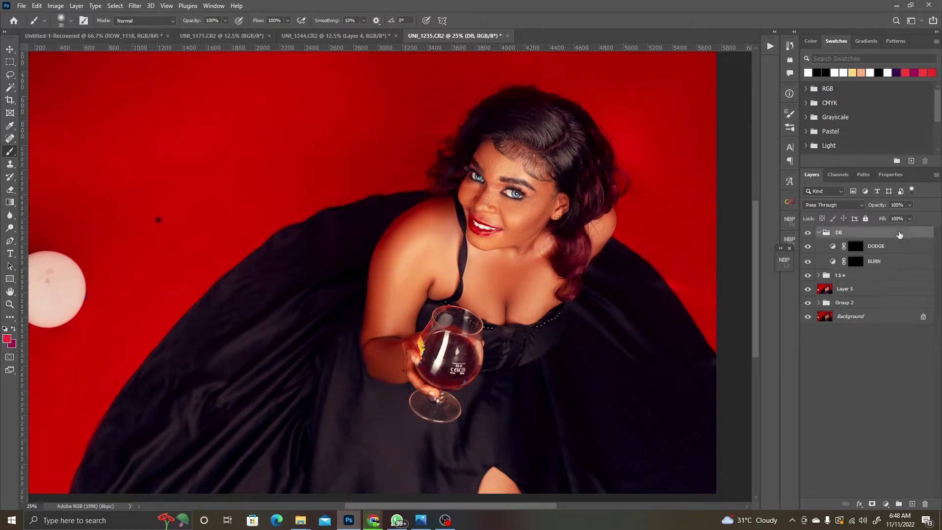
click(889, 495)
click(886, 503)
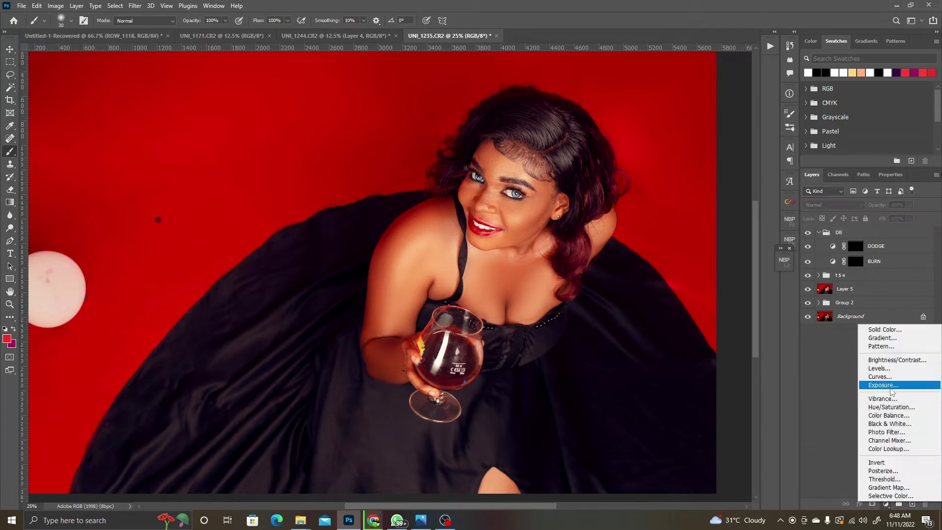
click(887, 424)
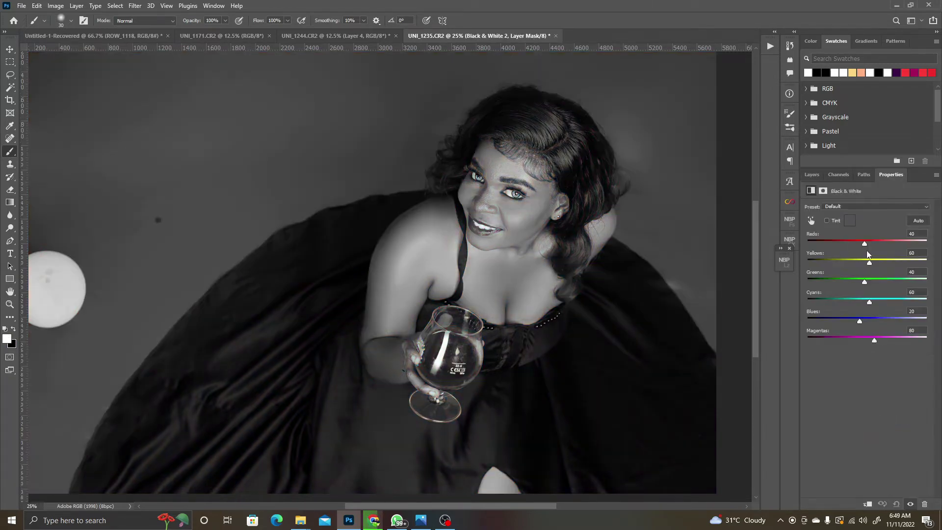
drag(864, 240, 849, 239)
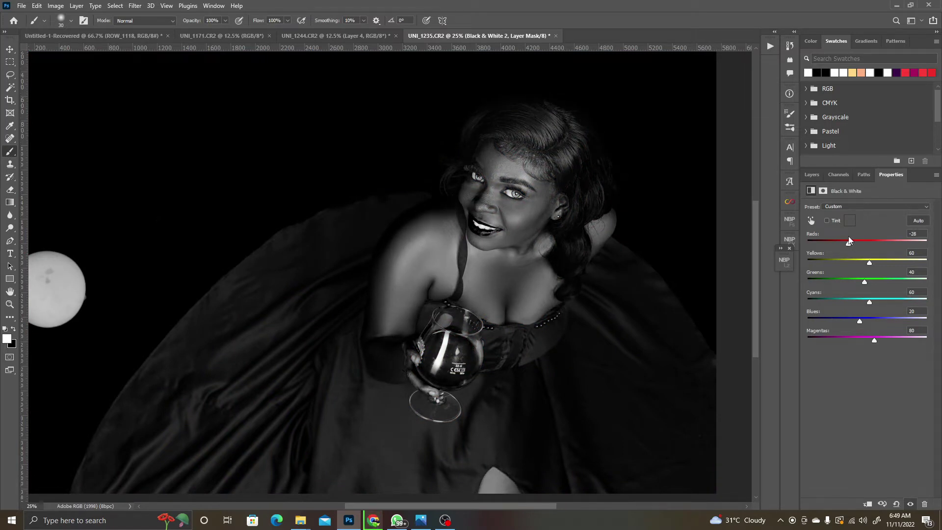
drag(851, 243, 840, 246)
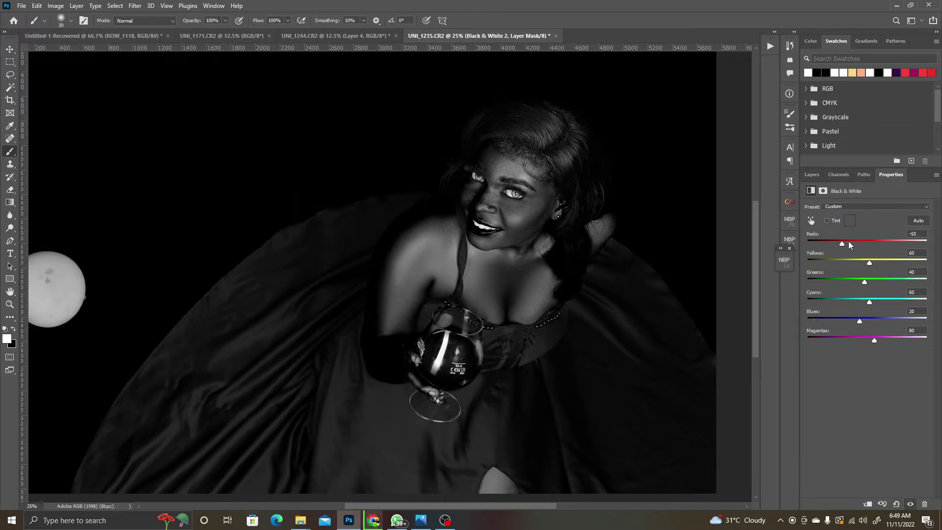
click(811, 176)
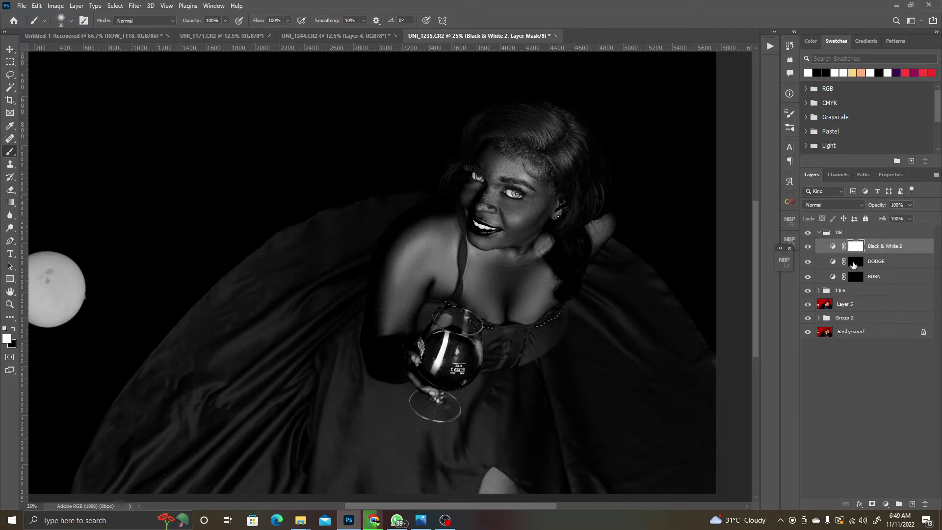
click(854, 265)
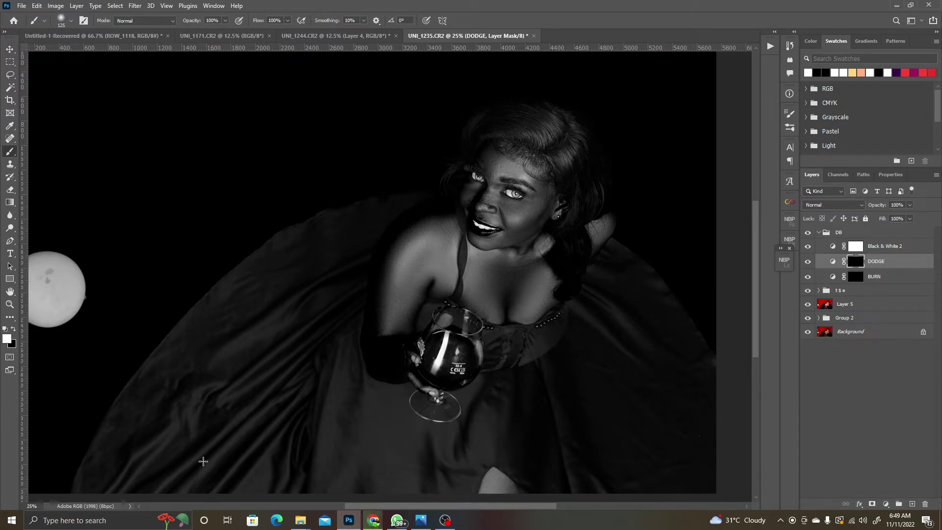
Step: Search Windows for SwordSoft Mousetrack, launch it and return to the portrait
click(162, 519)
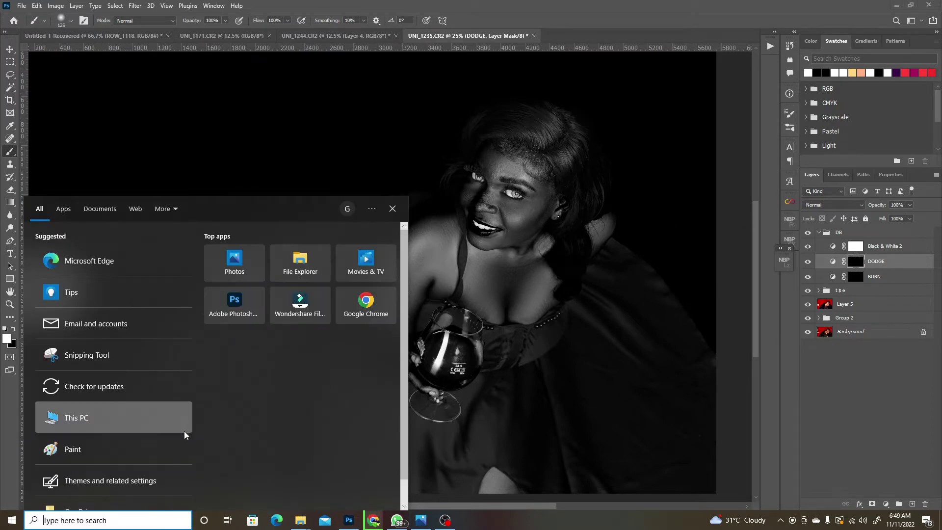
text(SWOR)
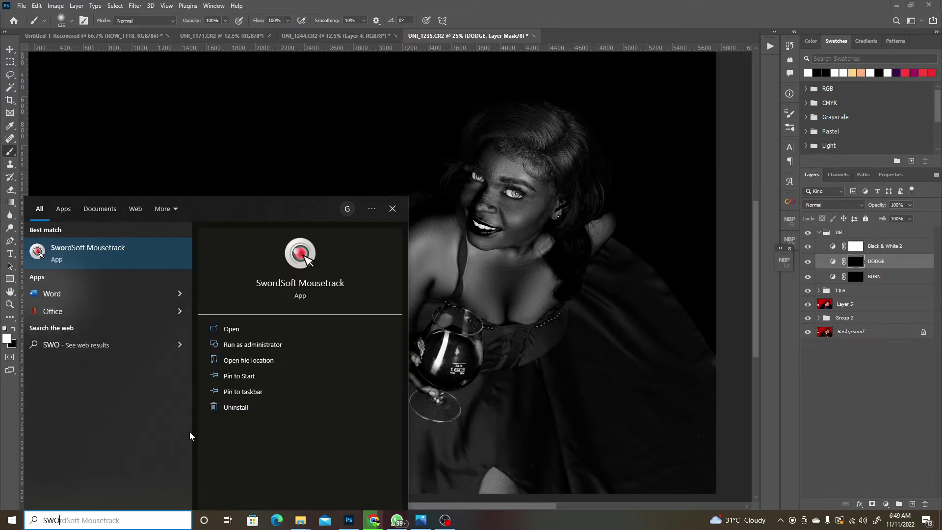
click(309, 289)
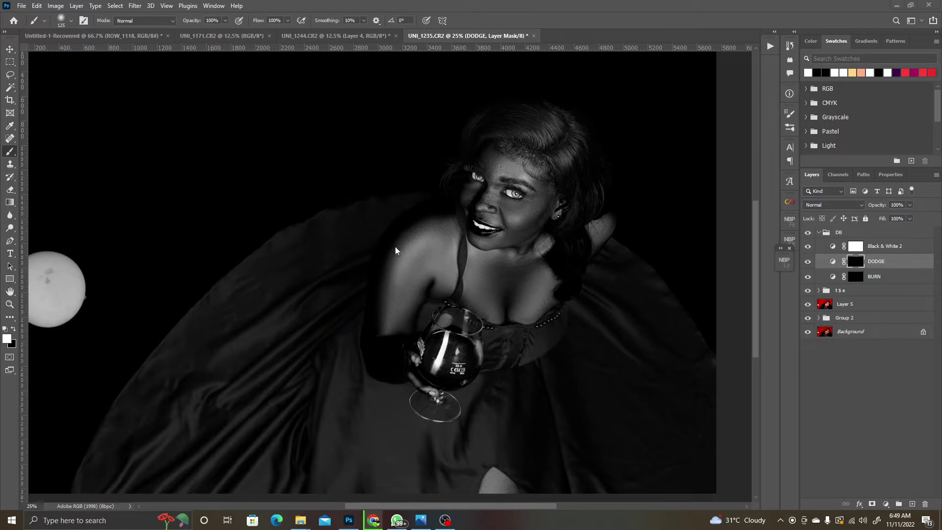
click(601, 158)
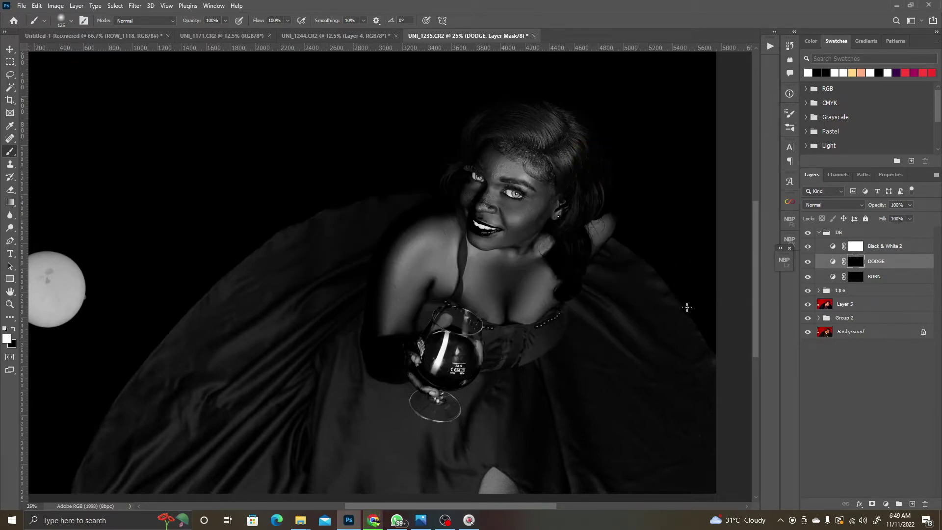
Step: Set the soft brush to 55 px and switch its cursor from the crosshair to the brush outline
key(bracketright)
key(bracketright)
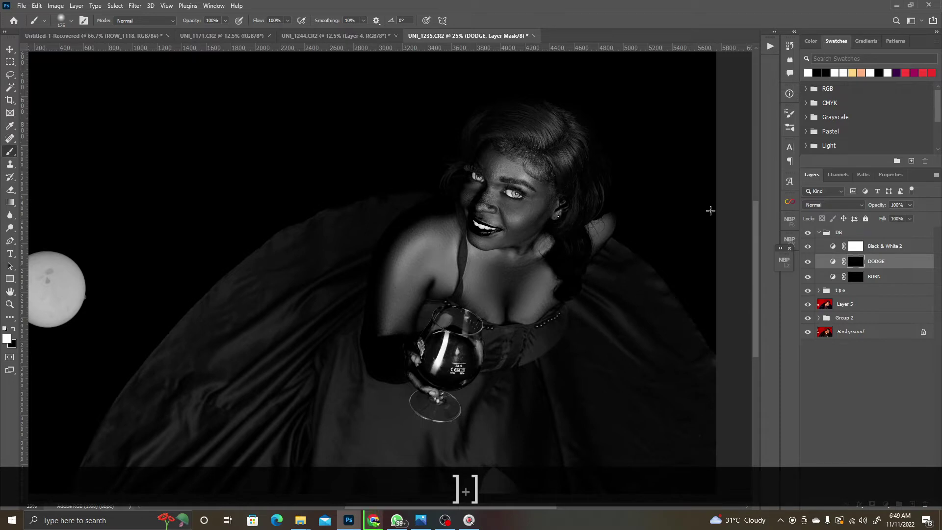
right_click(670, 218)
click(740, 243)
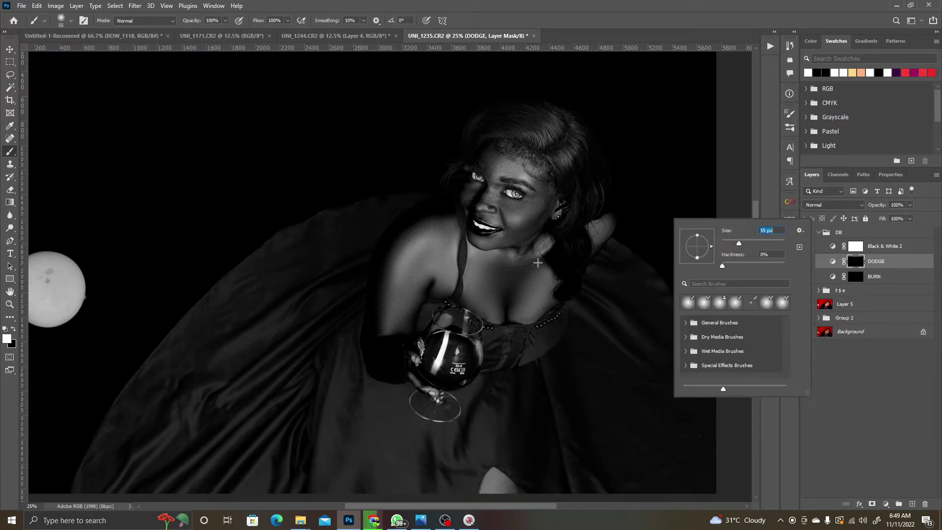
key(Caps_Lock)
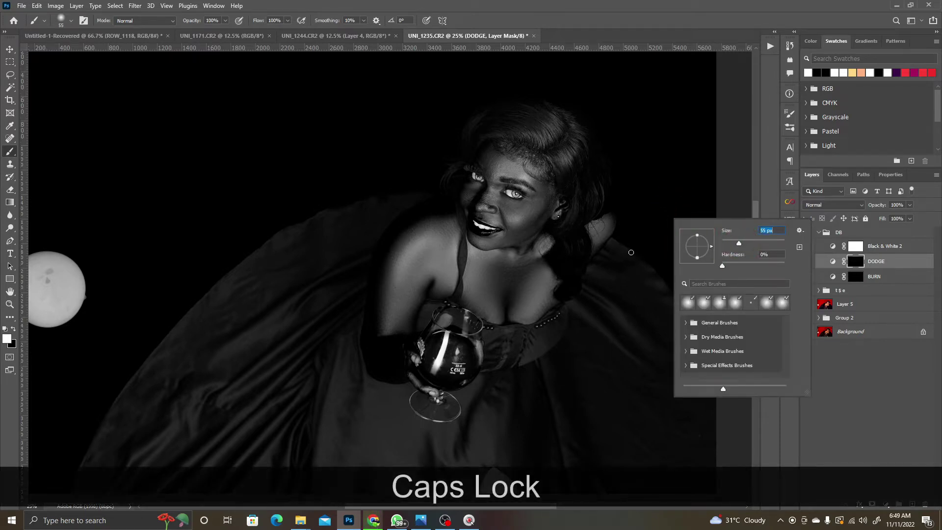
text(]]]])
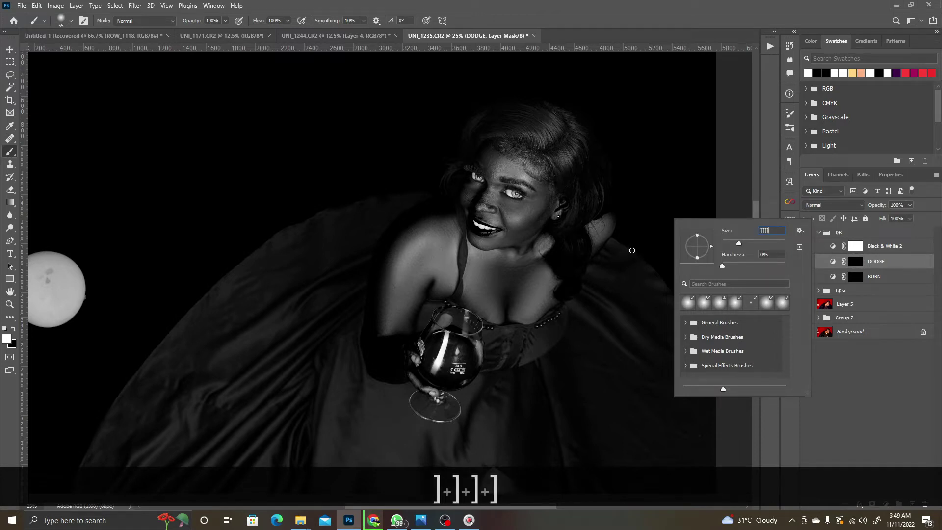
click(631, 251)
click(463, 200)
key(bracketright)
key(bracketright)
key(bracketright)
key(bracketright)
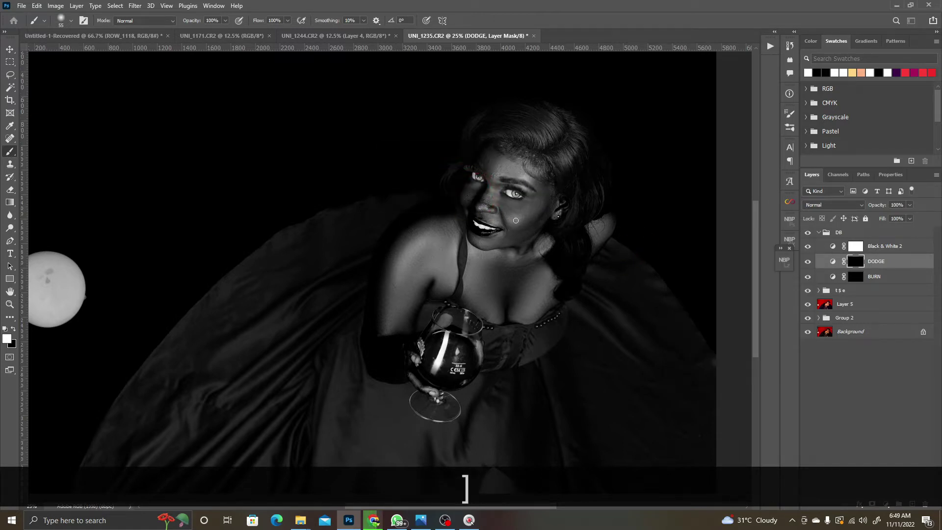
click(530, 212)
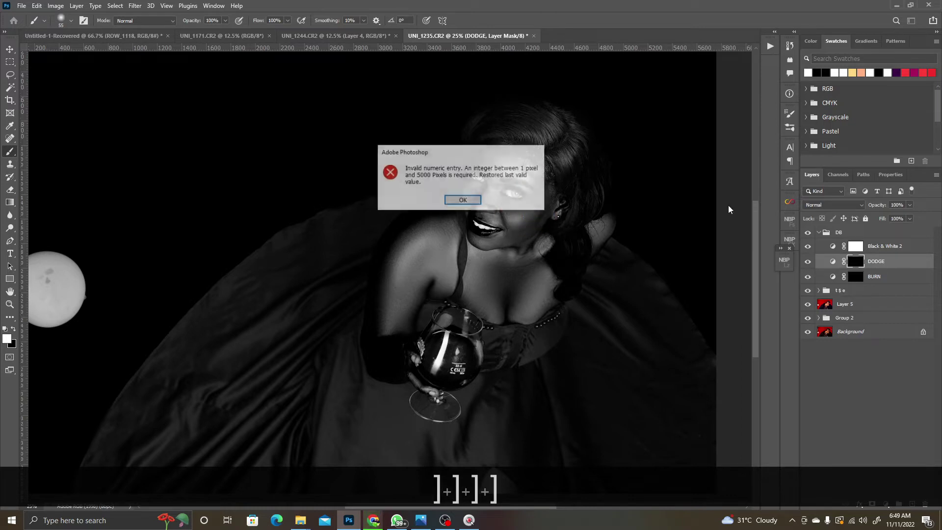
click(465, 200)
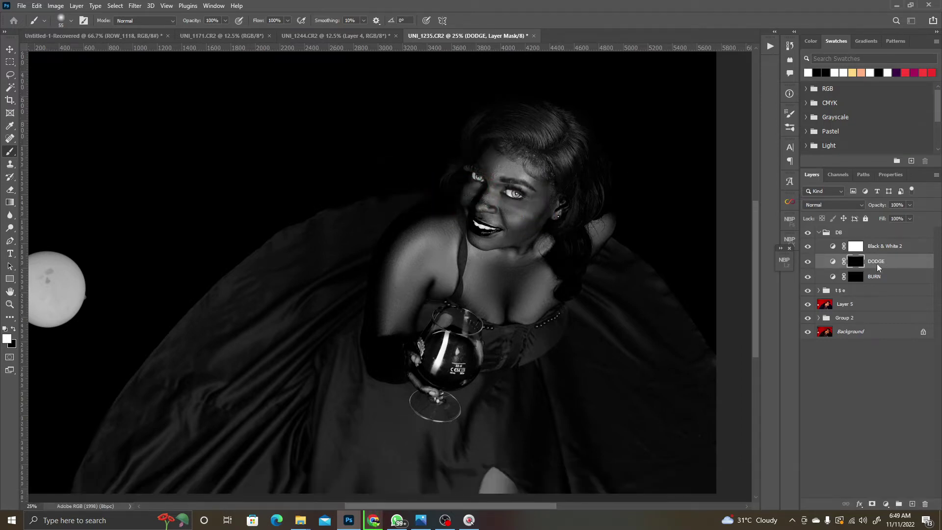
key(bracketright)
key(bracketright)
key(bracketright)
key(bracketright)
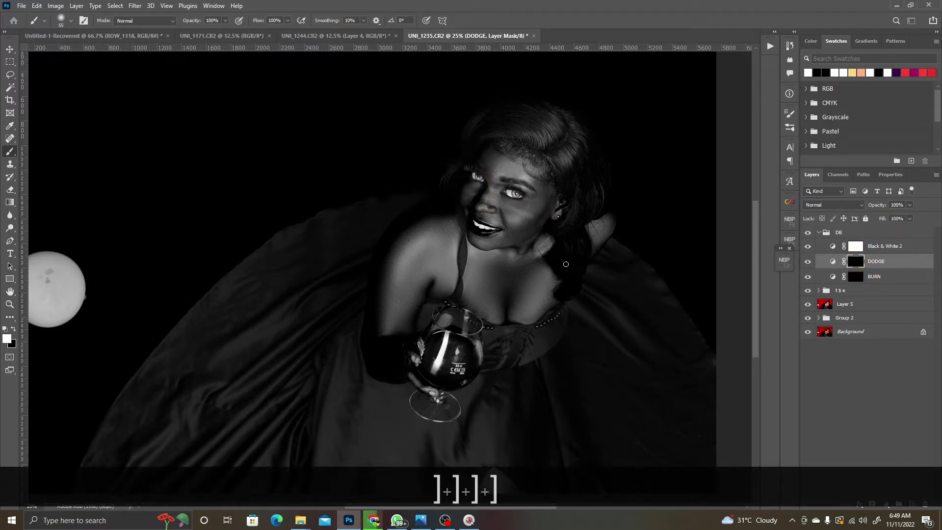
click(572, 236)
click(458, 201)
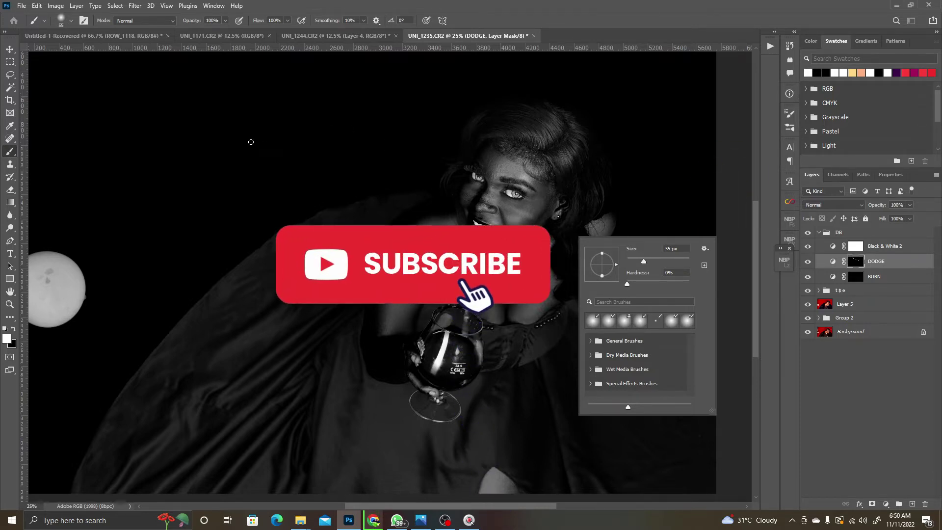
click(10, 49)
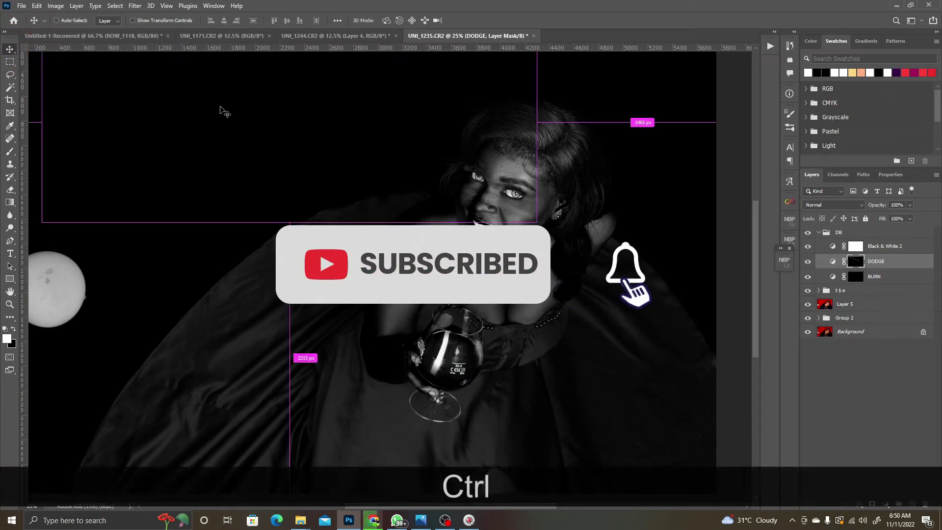
key(ctrl+z)
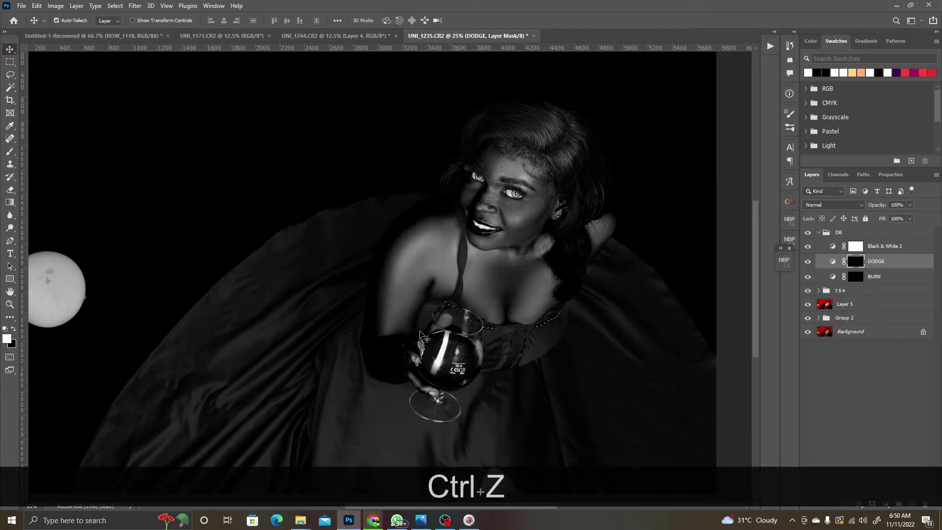
Step: Enlarge the brush to 250 px and set its flow to 1% for painting on the DODGE layer mask
key(ctrl+space)
ctrl+click(498, 203)
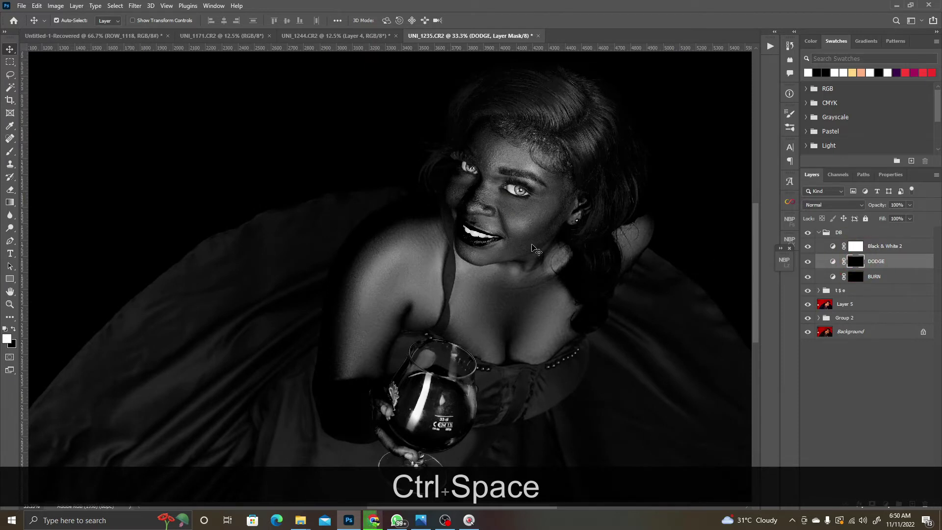
key(b)
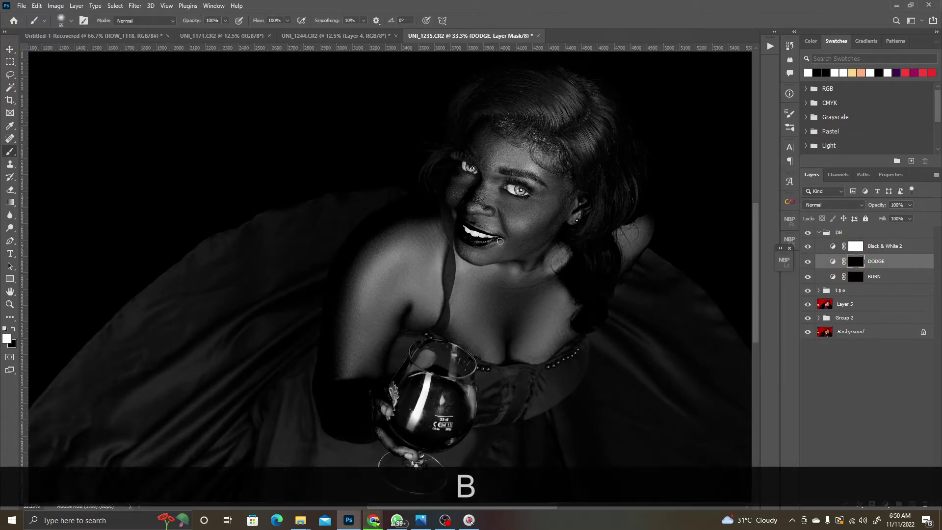
key(bracketright)
key(bracketright)
key(bracketright)
key(bracketright)
key(bracketright)
key(bracketright)
key(bracketright)
key(bracketright)
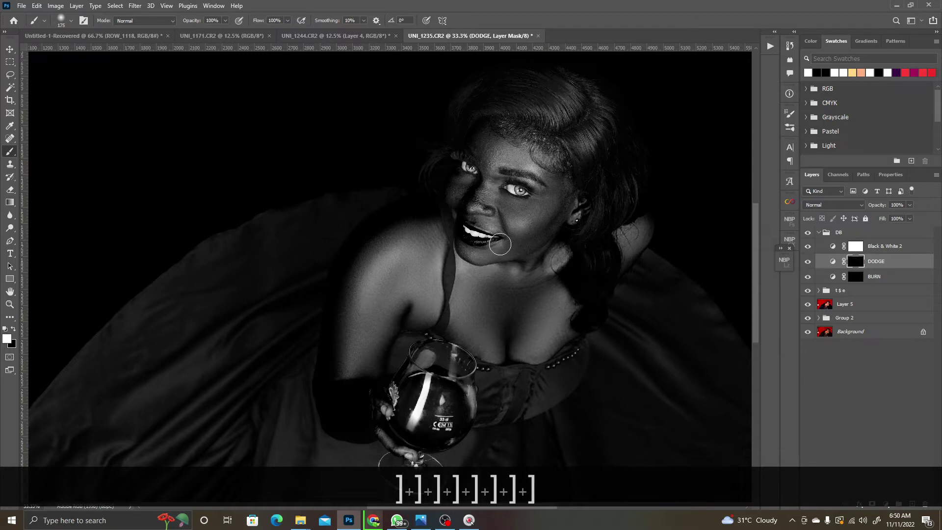
click(854, 261)
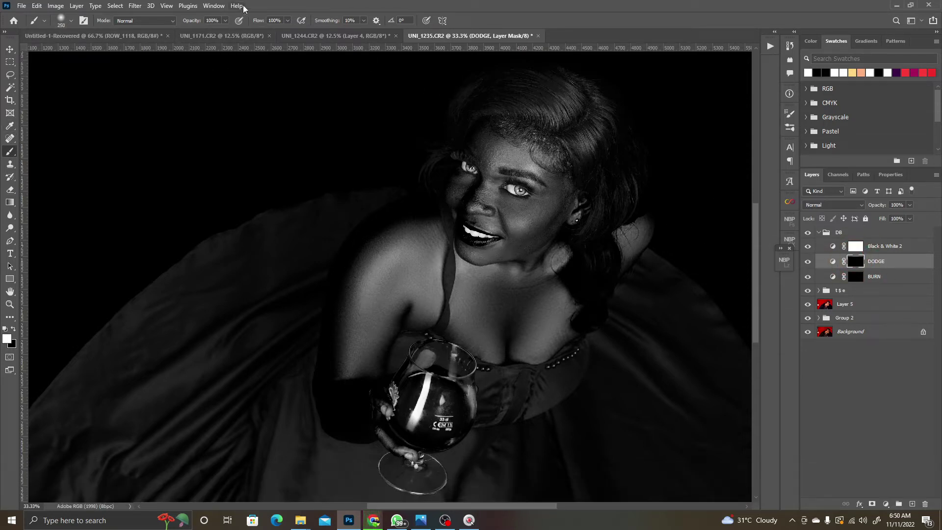
click(280, 21)
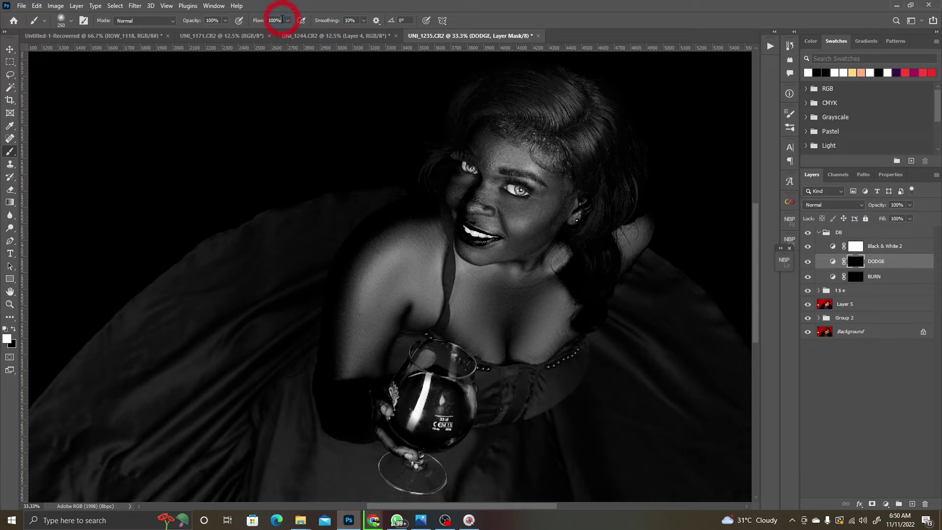
text(1)
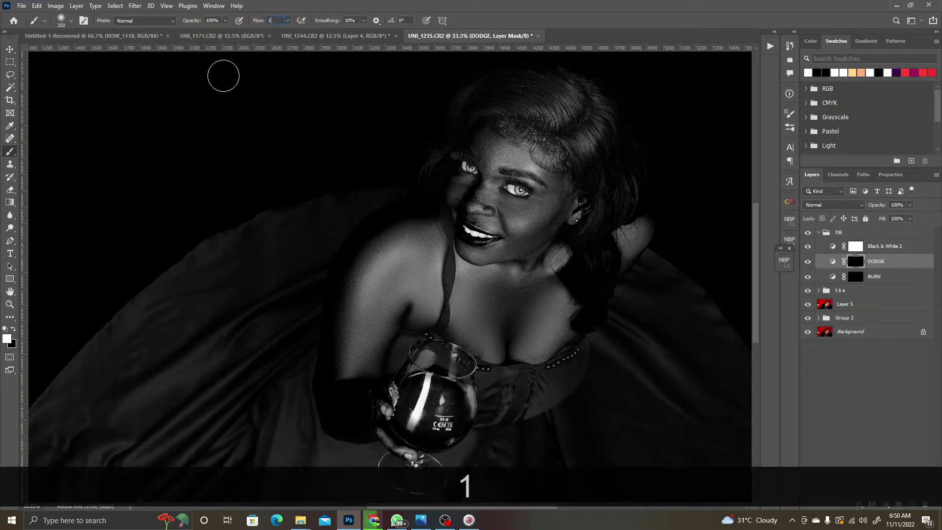
key(Return)
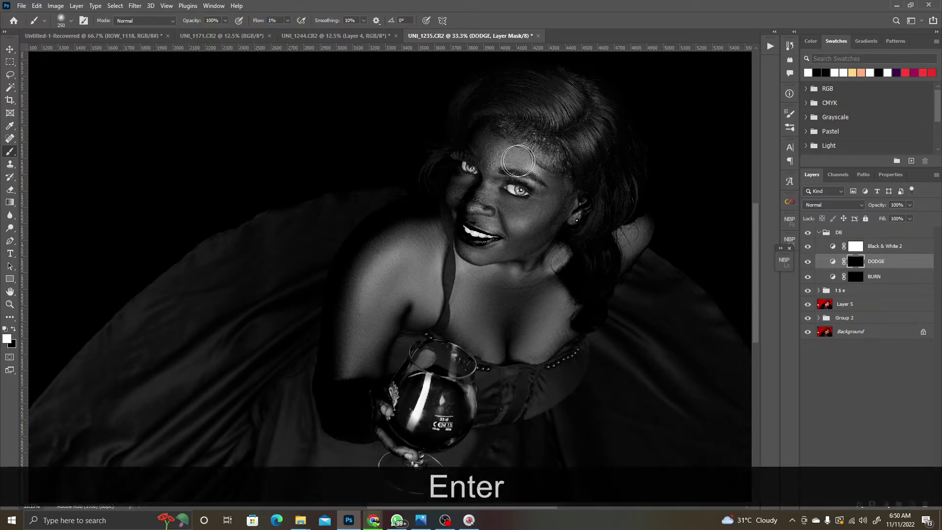
Step: Brighten the forehead on the DODGE mask with a 175 px white brush, and toggle the layer to compare
key(bracketleft)
key(bracketleft)
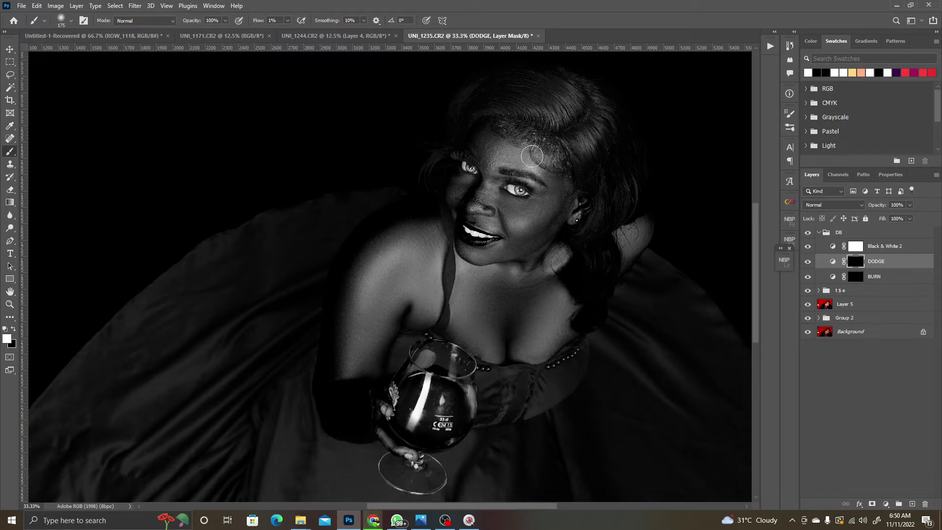
drag(532, 156, 522, 173)
click(808, 261)
click(810, 262)
key(z)
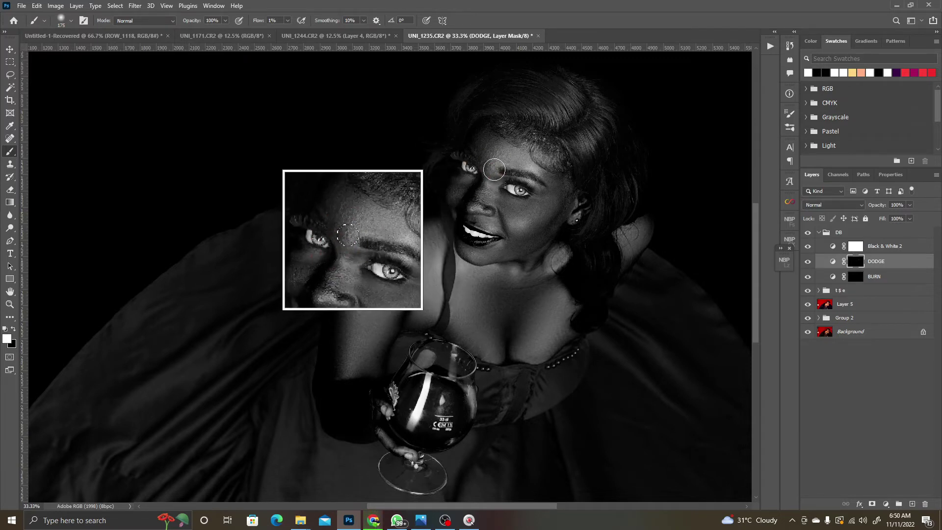
Step: Brighten the shoulder and chest highlights on the DODGE mask with 125 px and 250 px brushes, and compare the layer's effect
key(bracketleft)
key(bracketleft)
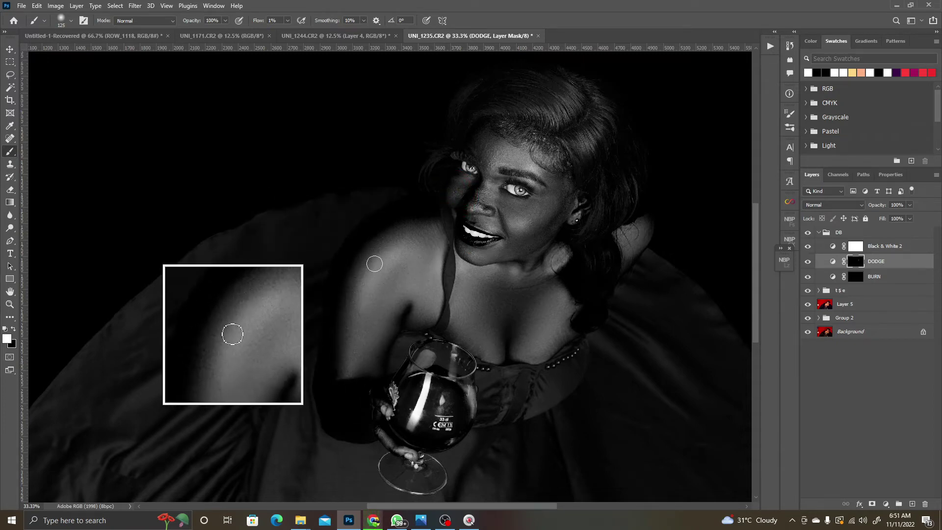
click(373, 269)
key(bracketright)
key(bracketright)
key(bracketright)
key(bracketright)
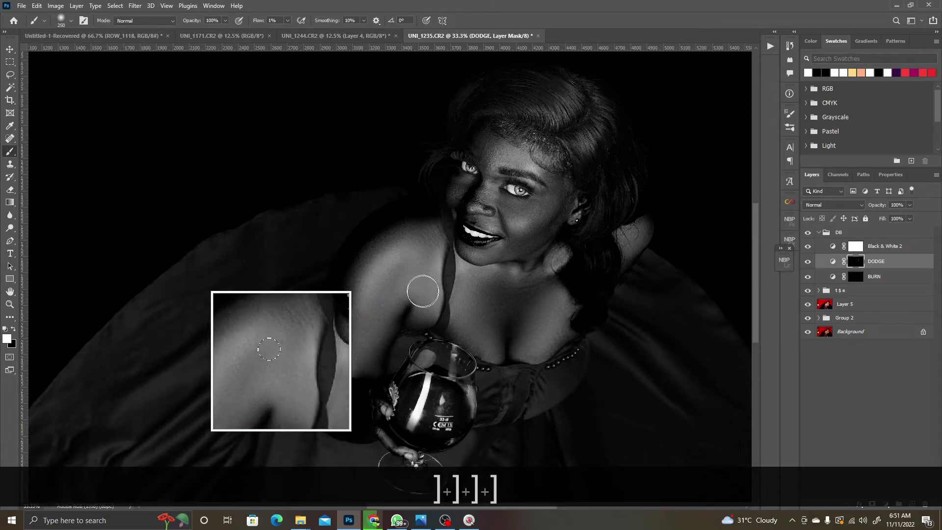
mouse_move(425, 258)
mouse_down()
mouse_move(410, 238)
mouse_move(391, 245)
mouse_up()
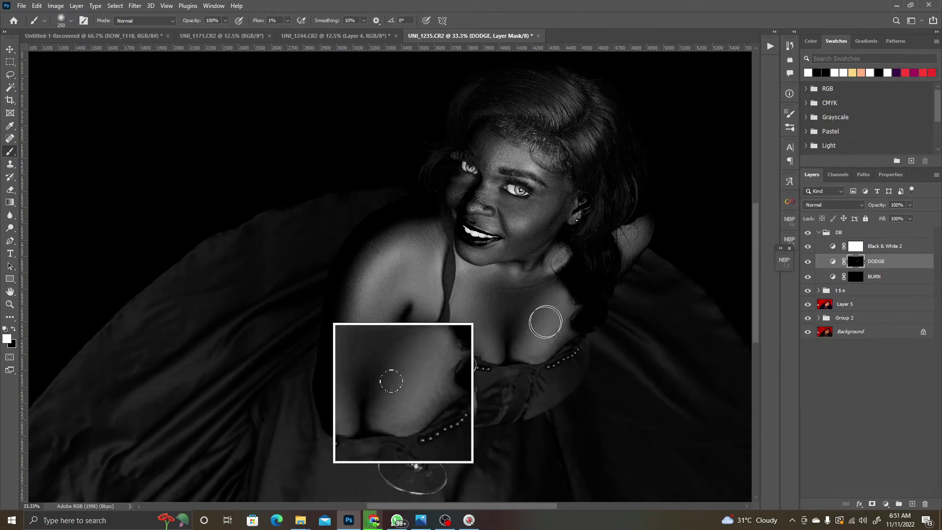
click(807, 261)
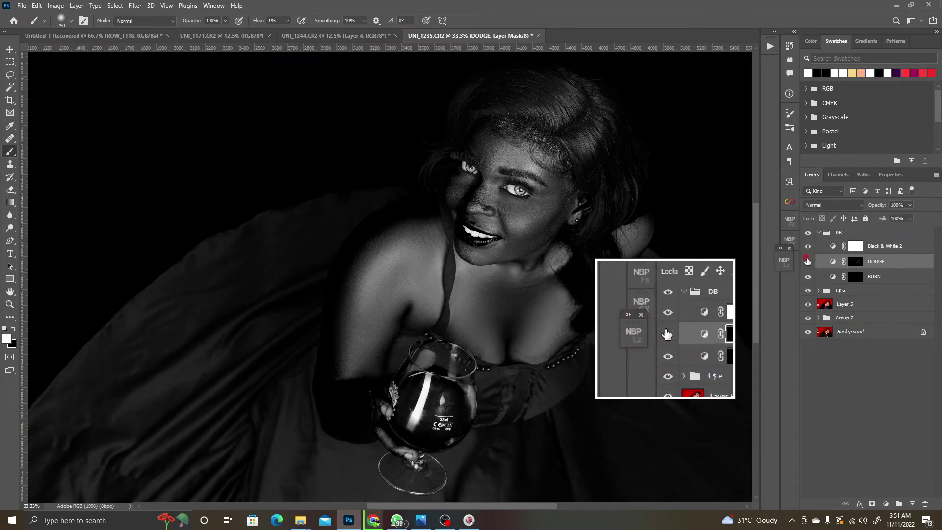
Step: Darken the shadow edges of the arm, chest and jaw on the BURN mask with the 250 px brush
click(820, 277)
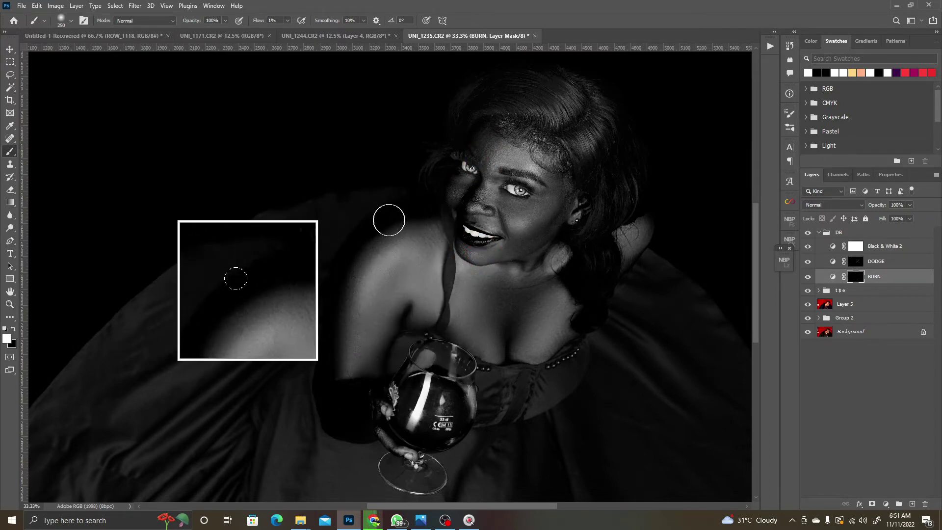
click(331, 331)
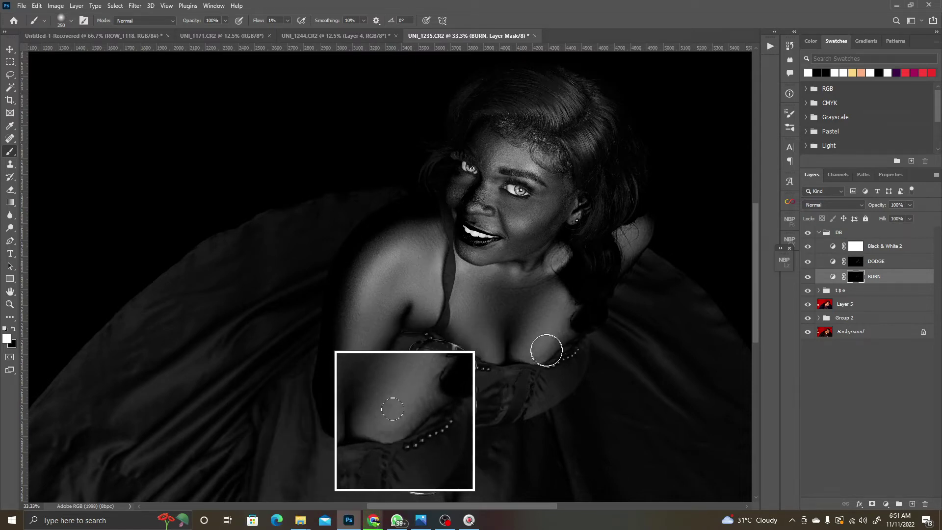
click(605, 276)
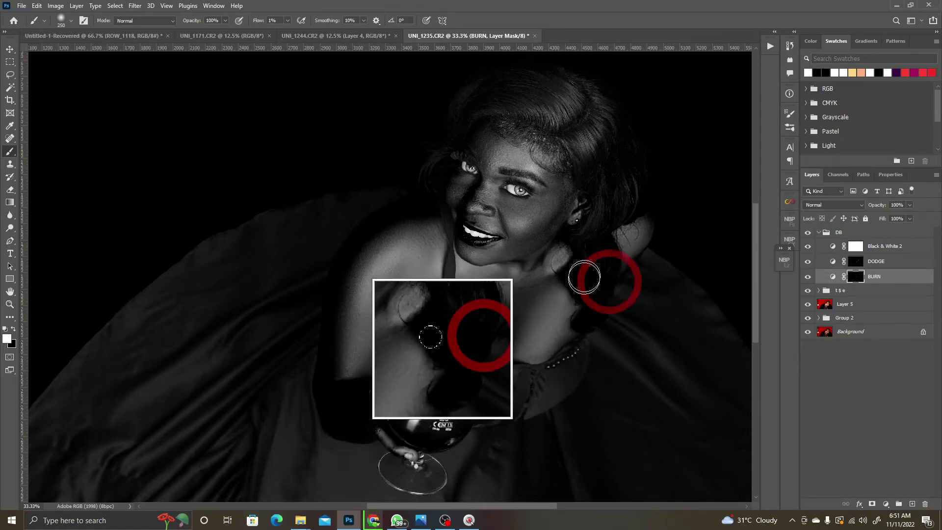
click(550, 224)
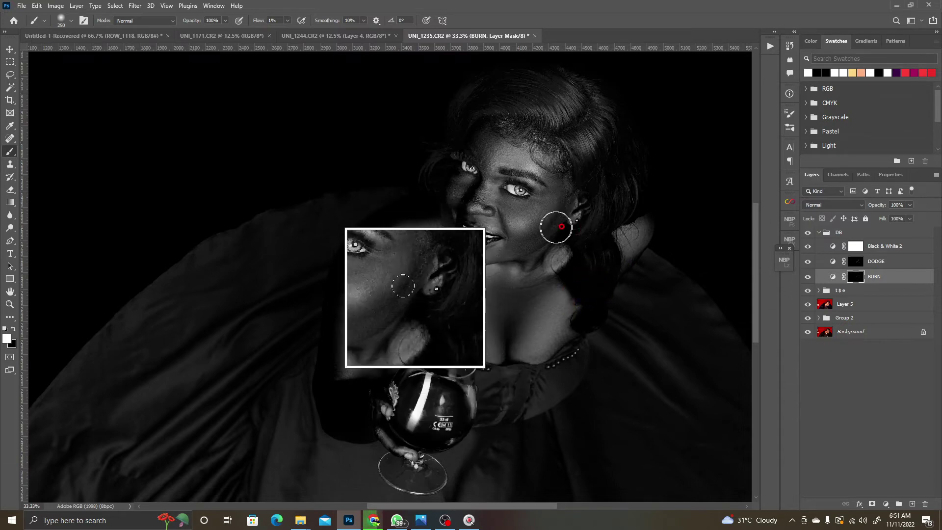
Step: Darken the shadows beside the nose and around the chin on the BURN mask with an 80 px brush
key(bracketleft)
key(bracketleft)
key(bracketleft)
key(bracketleft)
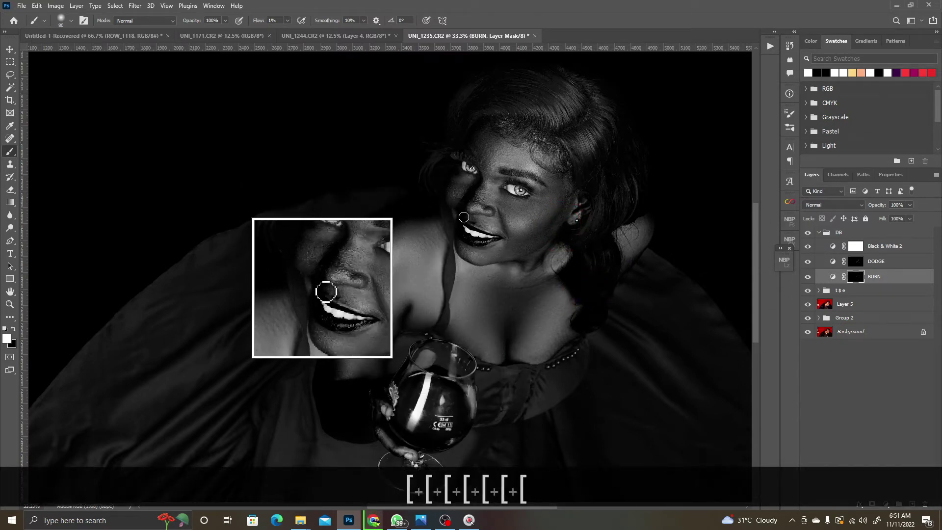
drag(465, 217, 469, 214)
mouse_move(483, 245)
mouse_down()
mouse_move(464, 237)
mouse_move(476, 241)
mouse_move(463, 255)
mouse_move(457, 246)
mouse_move(487, 266)
mouse_up()
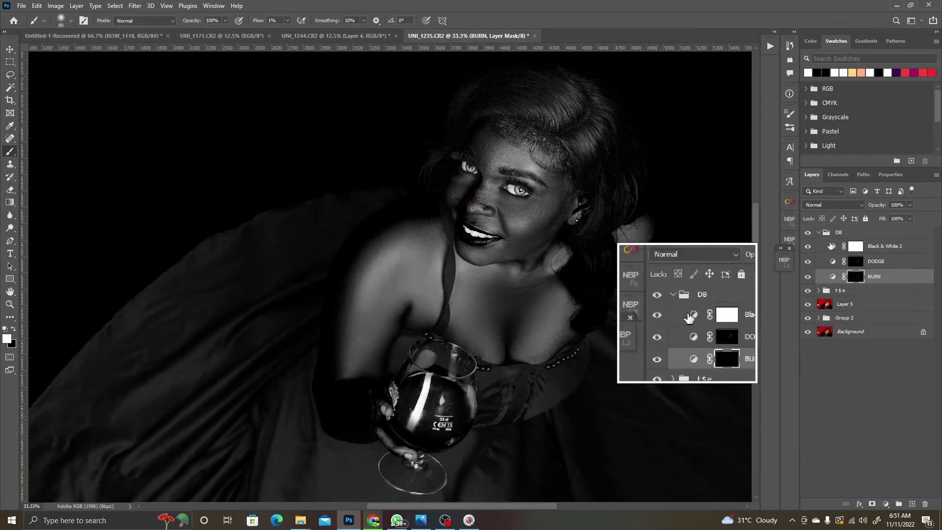
Step: Hide the Black & White 2 layer, collapse the DB group and toggle its visibility to compare before and after
click(807, 248)
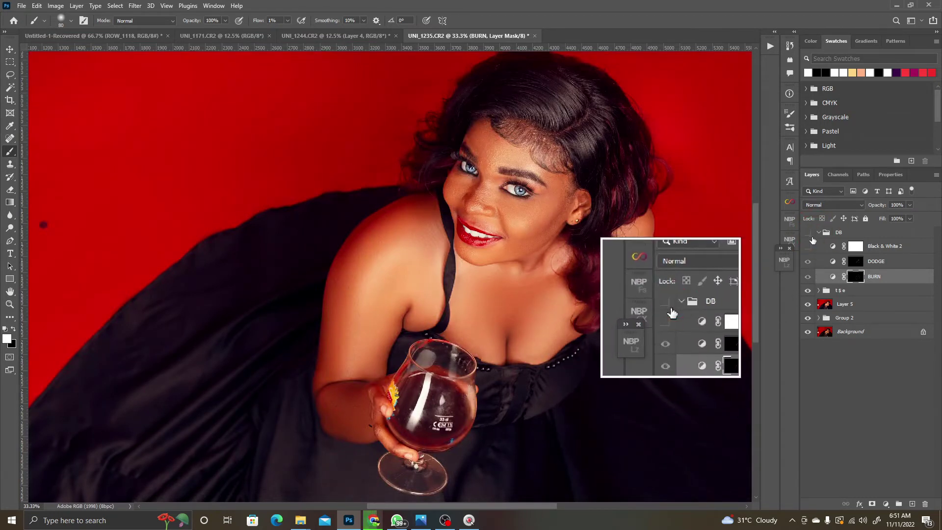
click(807, 233)
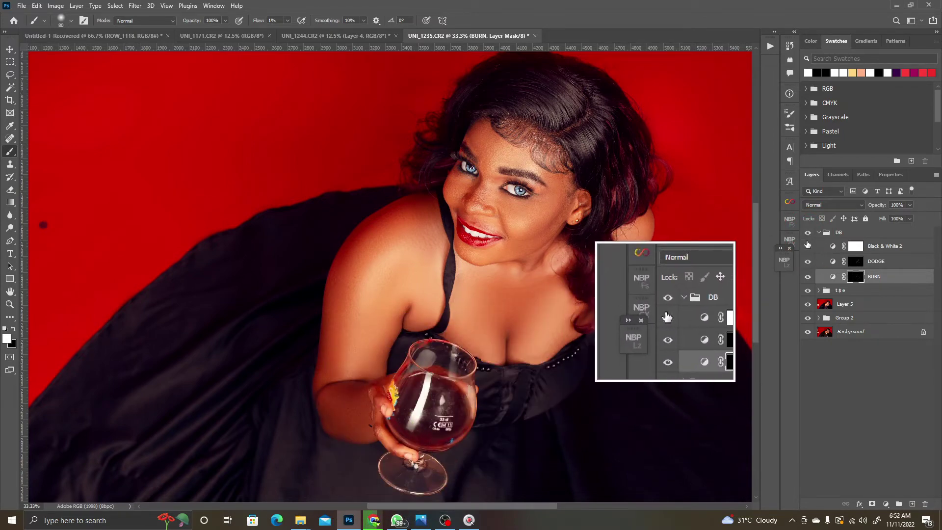
click(818, 232)
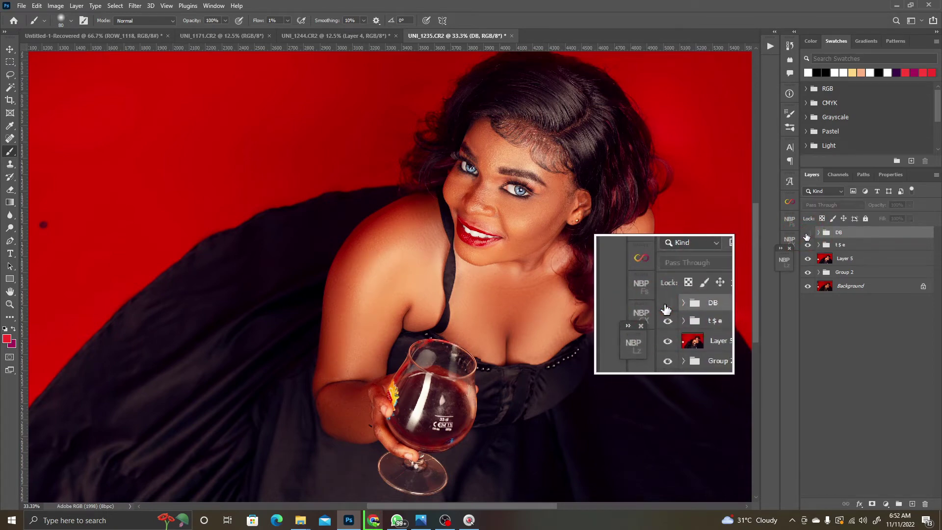
click(808, 232)
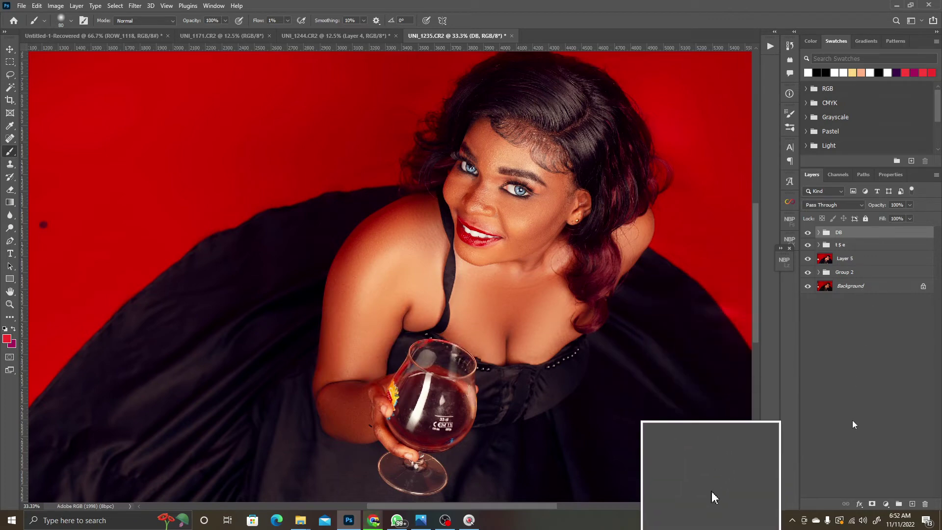
Step: Move the Black & White 2 layer out of the DB group to the top of the stack and leave it hidden
click(819, 233)
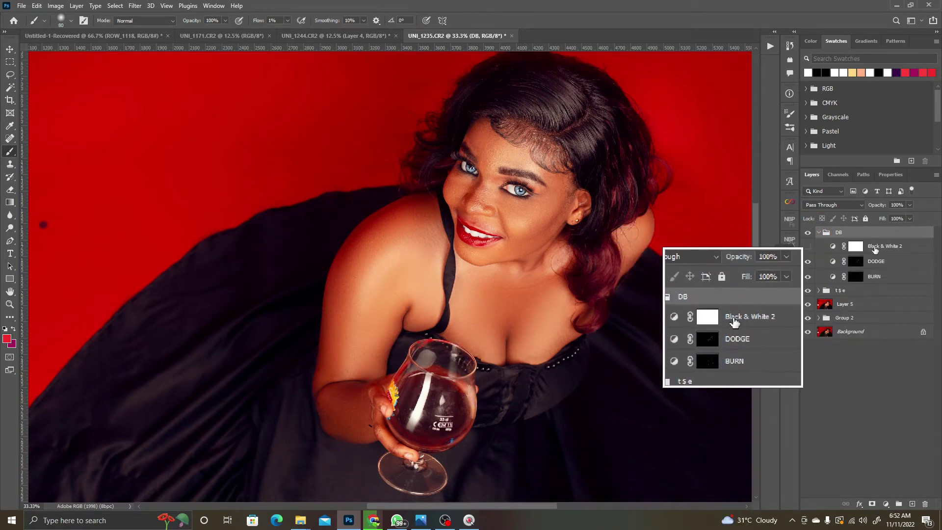
mouse_move(873, 245)
mouse_down()
mouse_move(869, 219)
mouse_move(855, 230)
mouse_up()
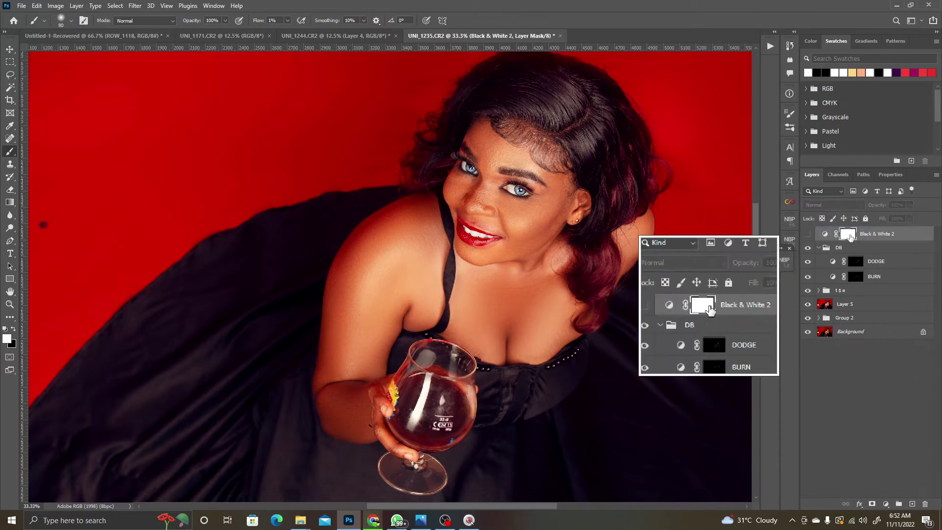
click(808, 237)
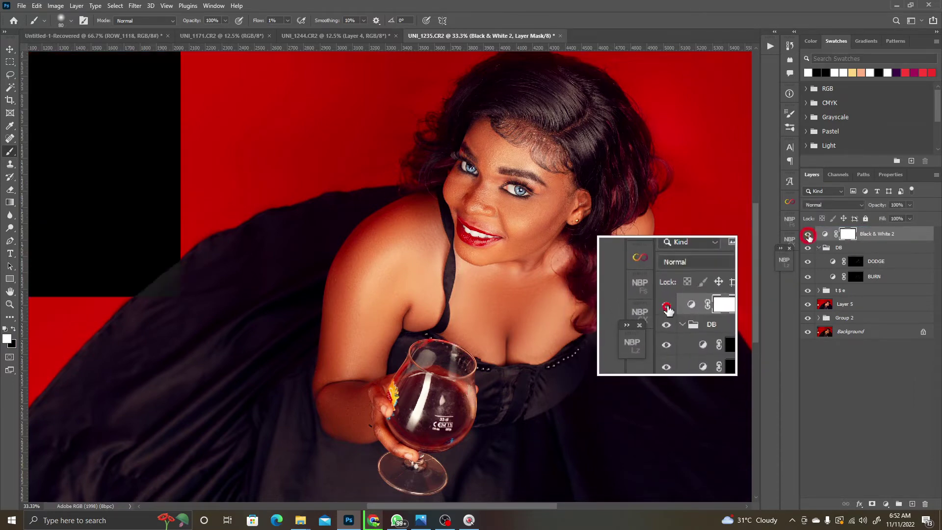
click(808, 236)
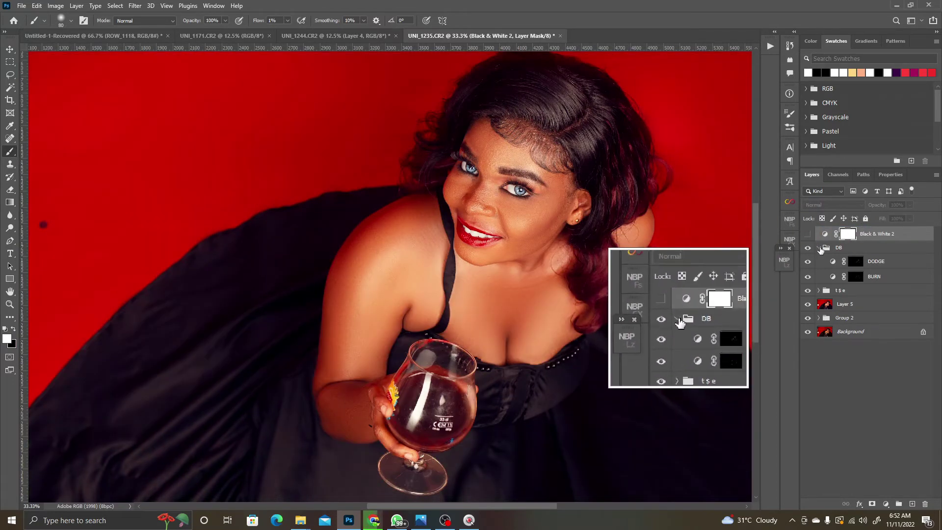
Step: Add a white (#ffffff) Solid Color fill layer above Black & White 2 and invert its mask to black
click(819, 247)
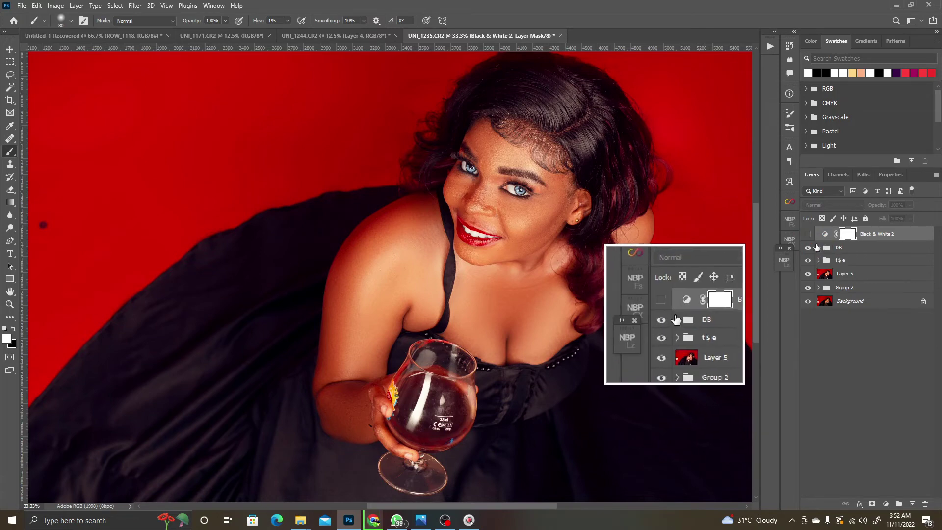
click(885, 504)
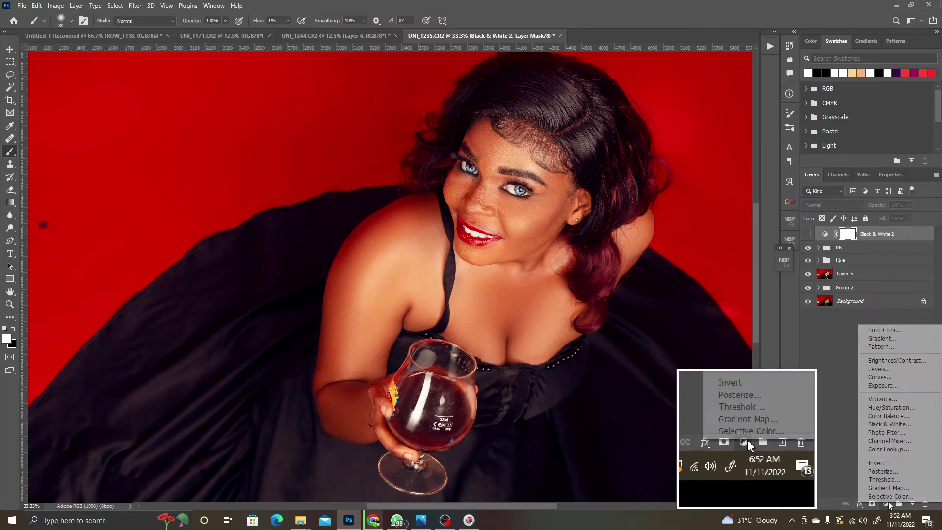
click(886, 333)
drag(666, 153, 615, 118)
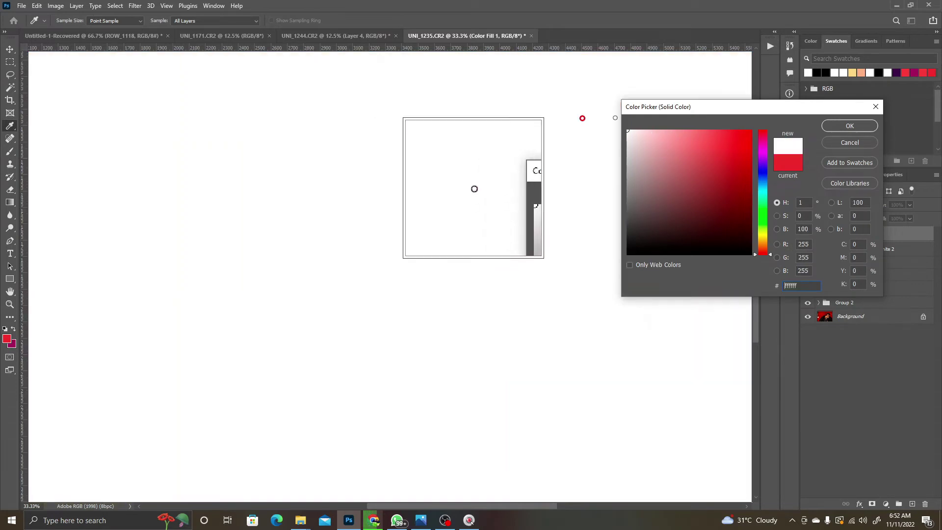
click(849, 126)
key(b)
click(847, 234)
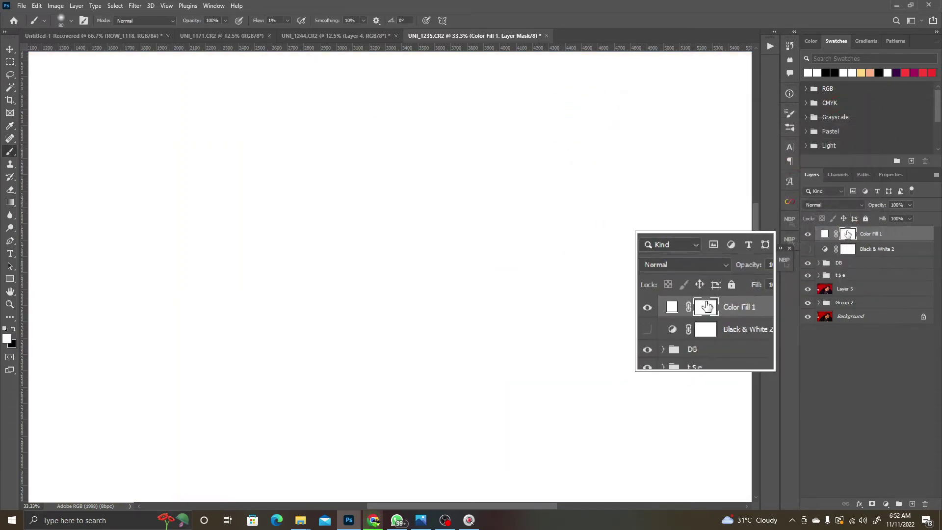
key(ctrl+i)
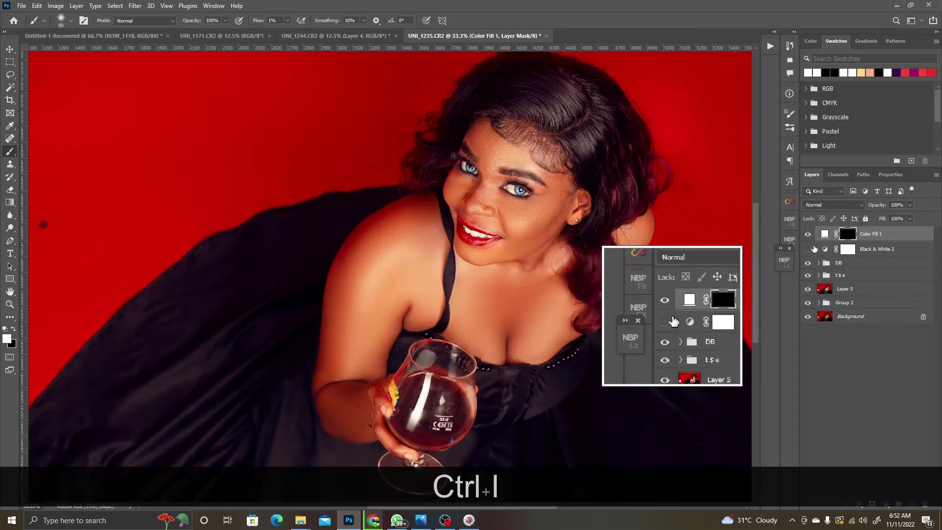
Step: Move Color Fill 1 below Black & White 2 and make the Black & White 2 layer visible
drag(859, 234, 858, 249)
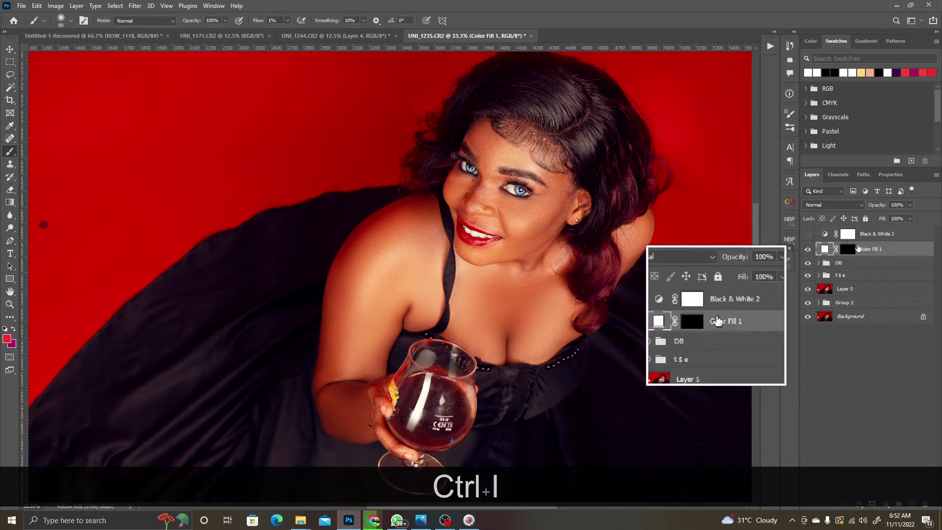
click(808, 233)
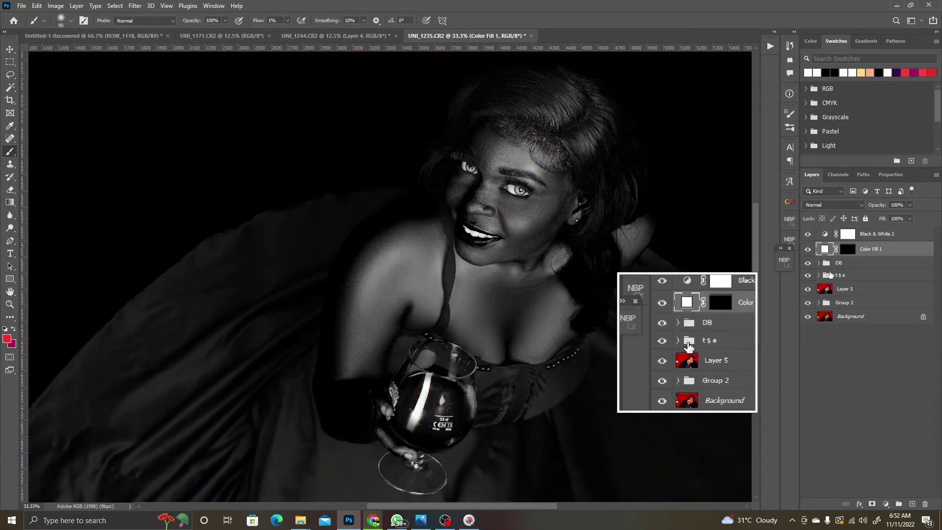
click(848, 248)
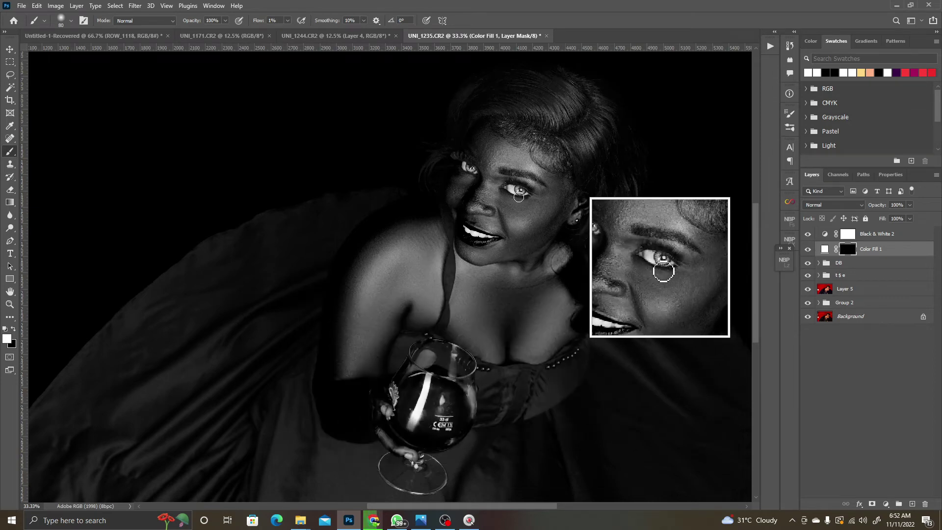
Step: Paint a white highlight on the forehead in the Color Fill 1 mask with a 400 px brush at 100% flow
key(bracketright)
key(bracketright)
key(bracketright)
key(bracketright)
key(bracketright)
key(bracketright)
key(bracketright)
key(bracketright)
key(bracketright)
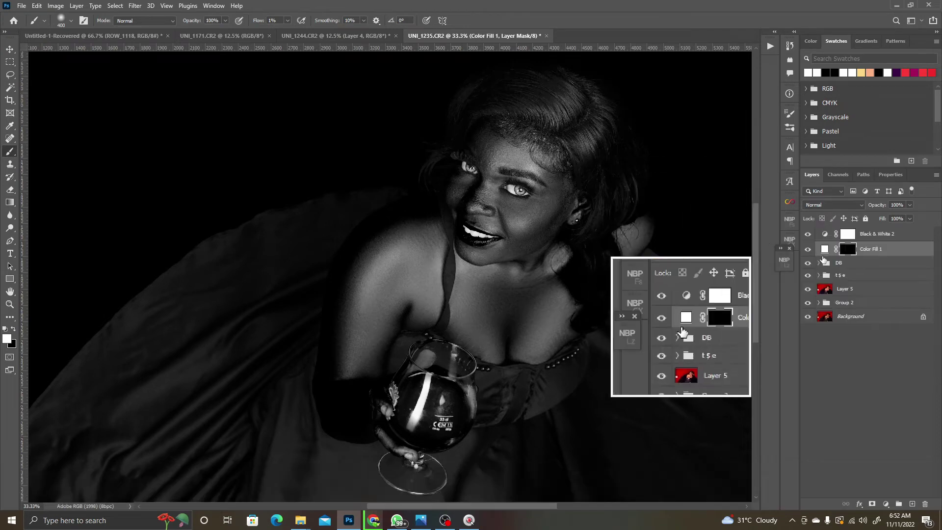
click(843, 252)
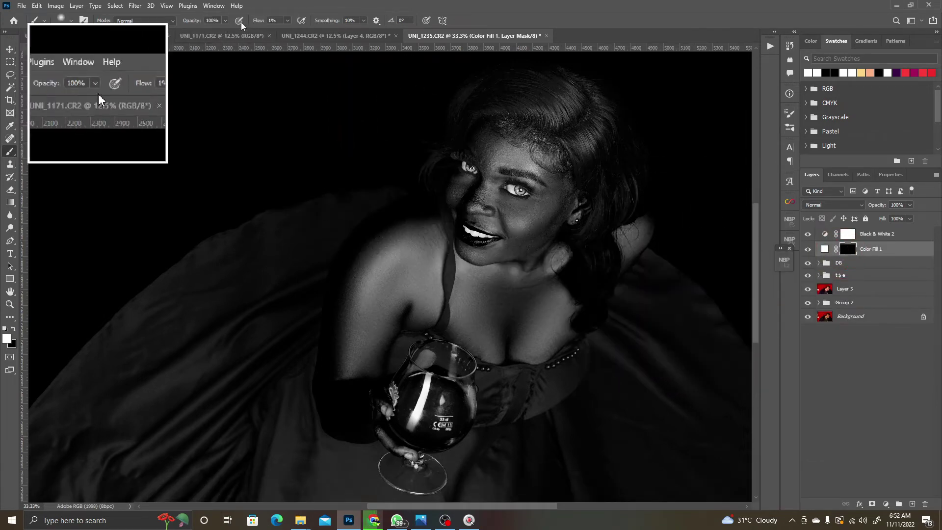
click(287, 21)
drag(289, 32, 400, 32)
click(518, 157)
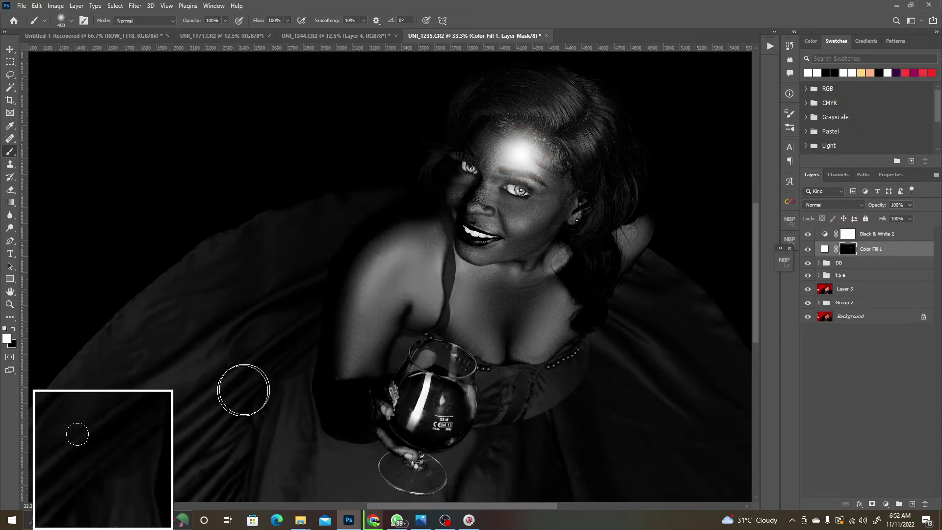
Step: Paint highlights on the Color Fill 1 mask down the nose with a 100 px brush and on the nearer cheek
key(bracketleft)
key(bracketleft)
key(bracketleft)
key(bracketleft)
key(bracketleft)
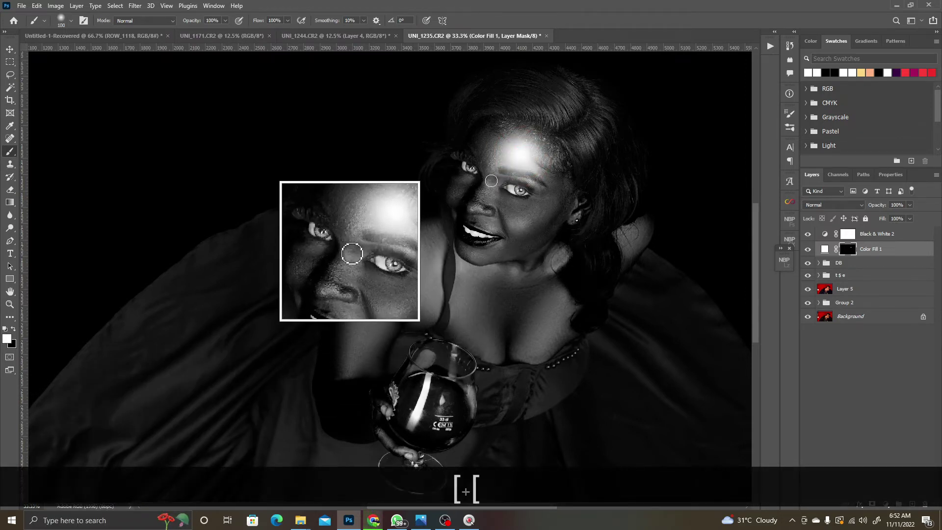
drag(491, 181, 474, 210)
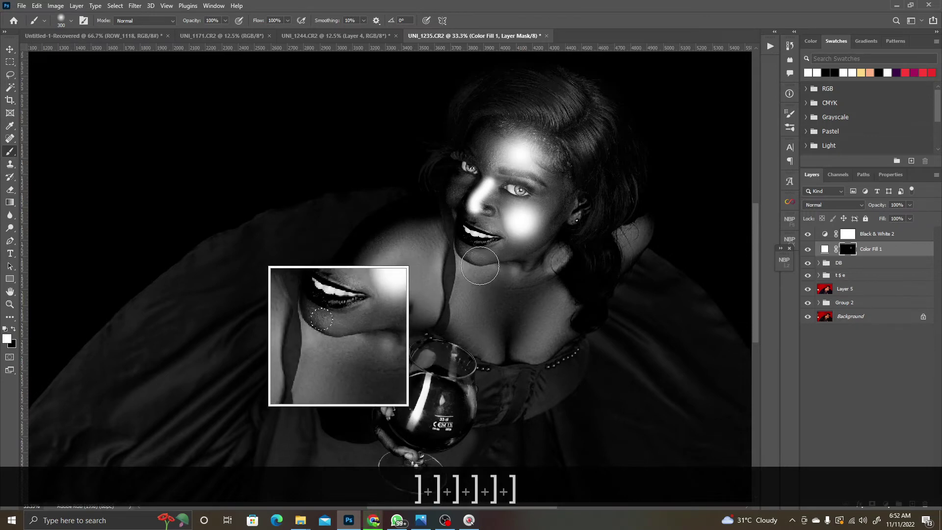
Step: Paint highlights over the shoulder, upper arms, chest and neck on the Color Fill 1 mask with a 300 px brush
drag(400, 253, 361, 283)
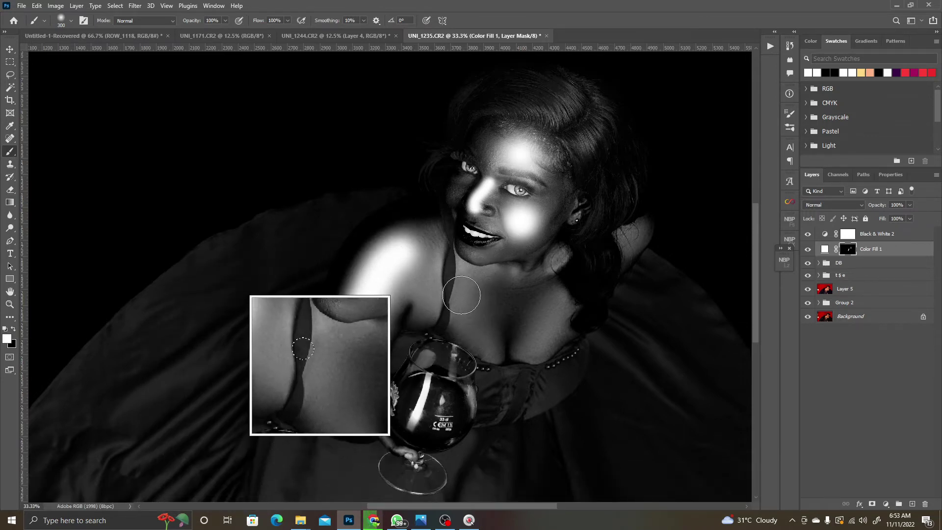
drag(461, 295, 484, 347)
click(559, 309)
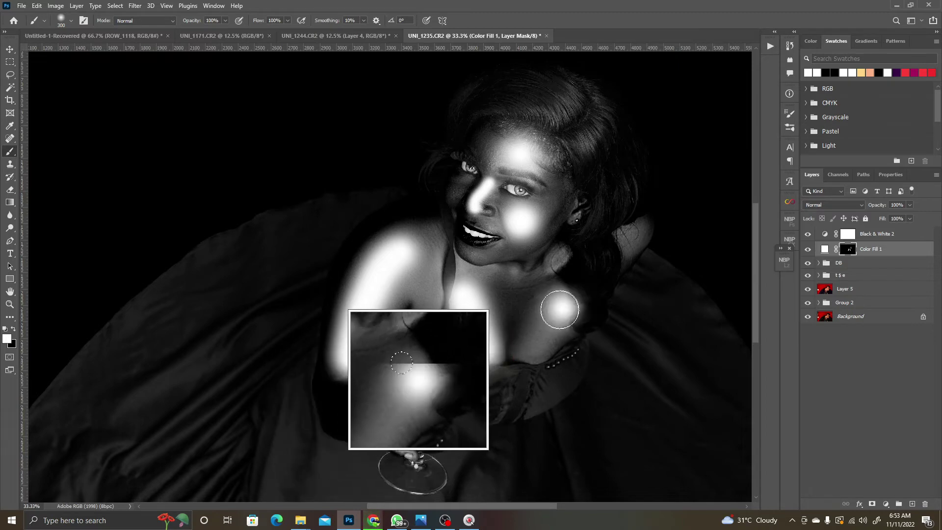
drag(559, 309, 527, 357)
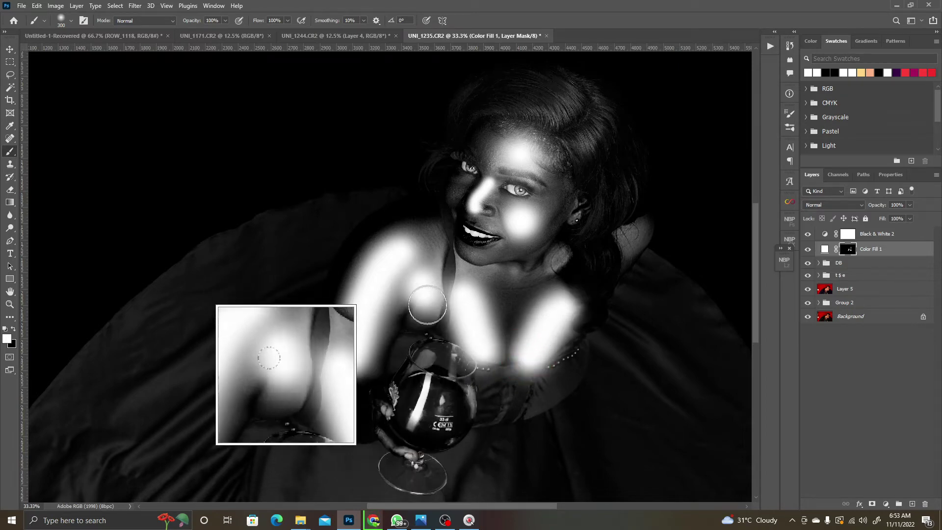
click(443, 313)
click(629, 238)
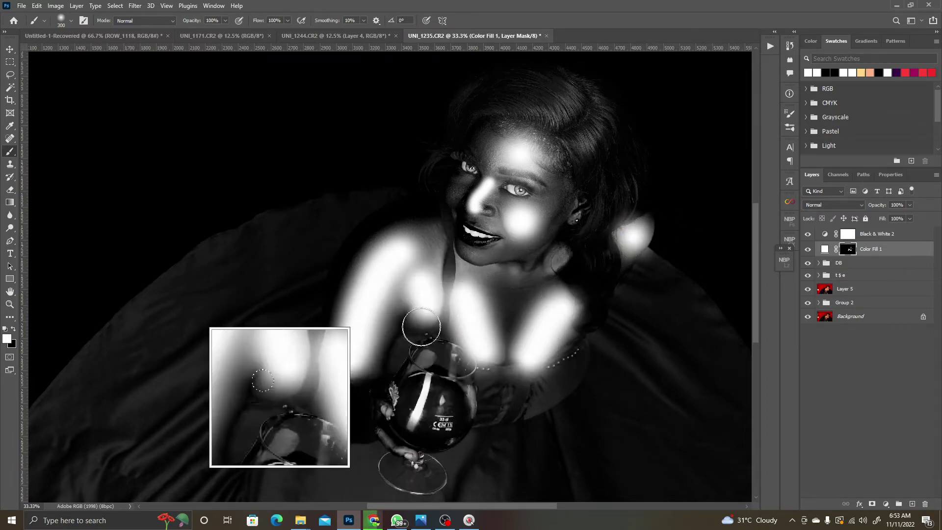
click(557, 252)
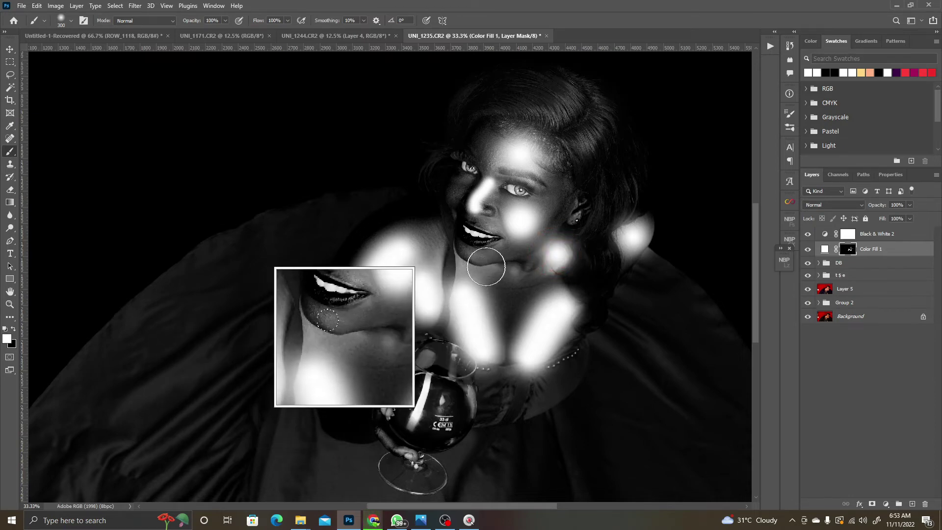
Step: Paint highlights on the chin and far cheek with a smaller brush, and extend the forehead highlight with a 200 px brush
key(bracketleft)
key(bracketleft)
key(bracketleft)
key(bracketleft)
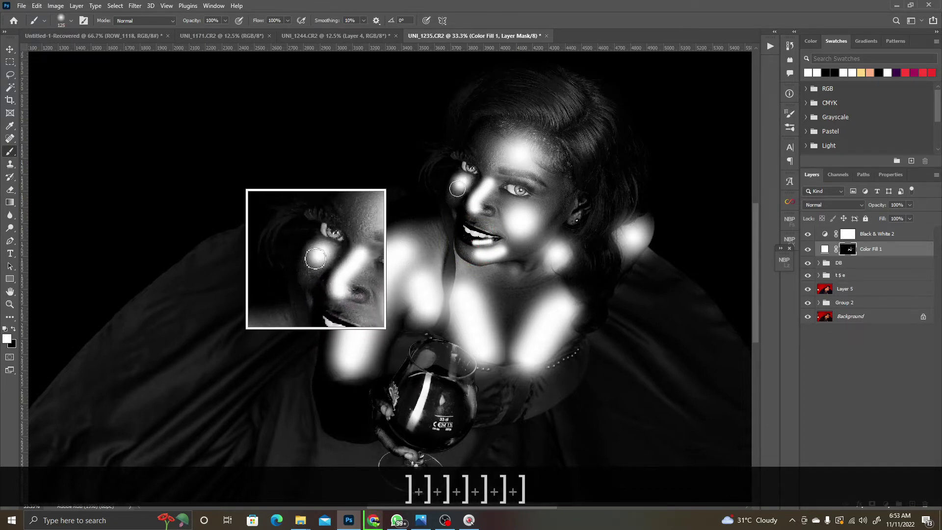
key(bracketright)
key(bracketright)
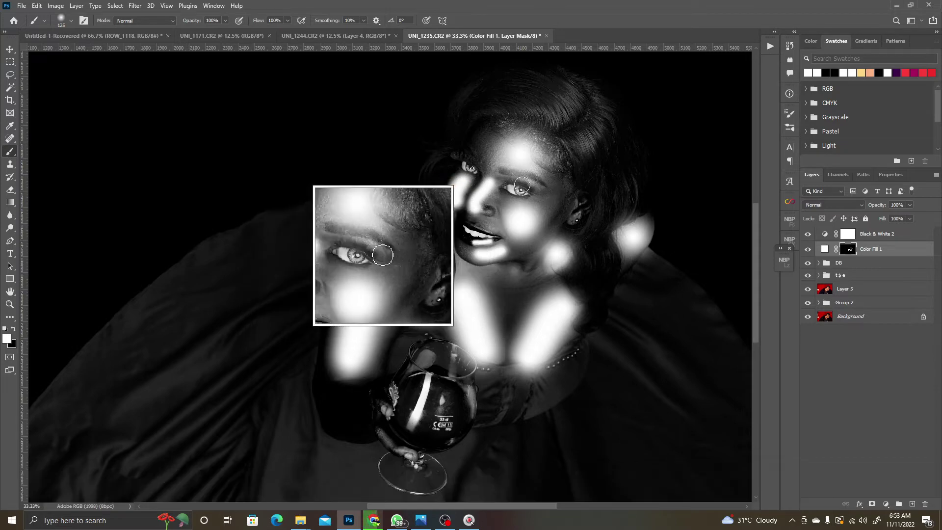
key(bracketright)
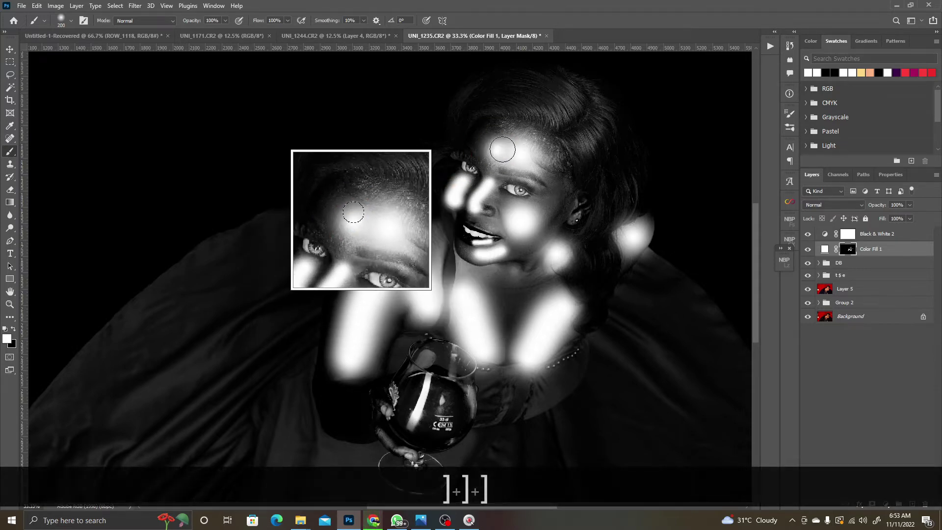
Step: Hide the Black & White 2 layer to return the whole portrait to colour
ctrl+alt+click(501, 205)
ctrl+alt+click(502, 206)
drag(498, 303, 505, 257)
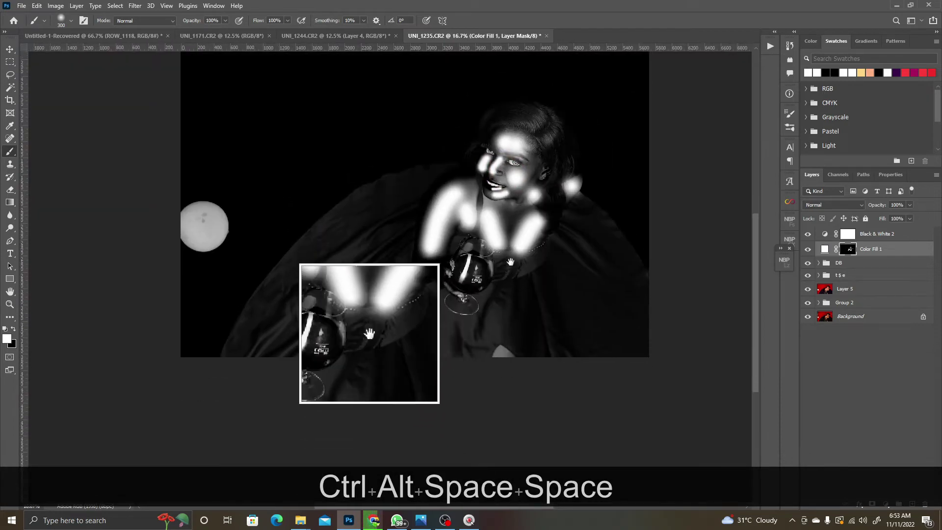
click(807, 234)
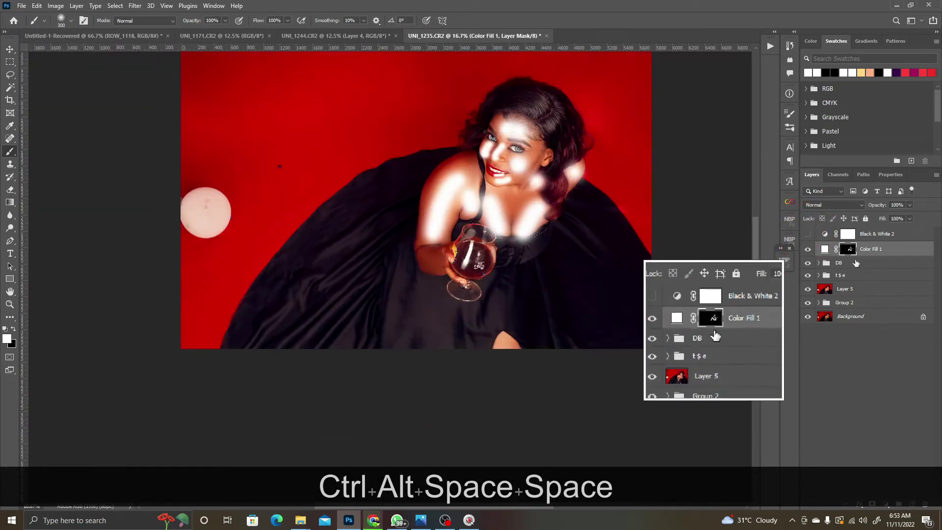
click(899, 249)
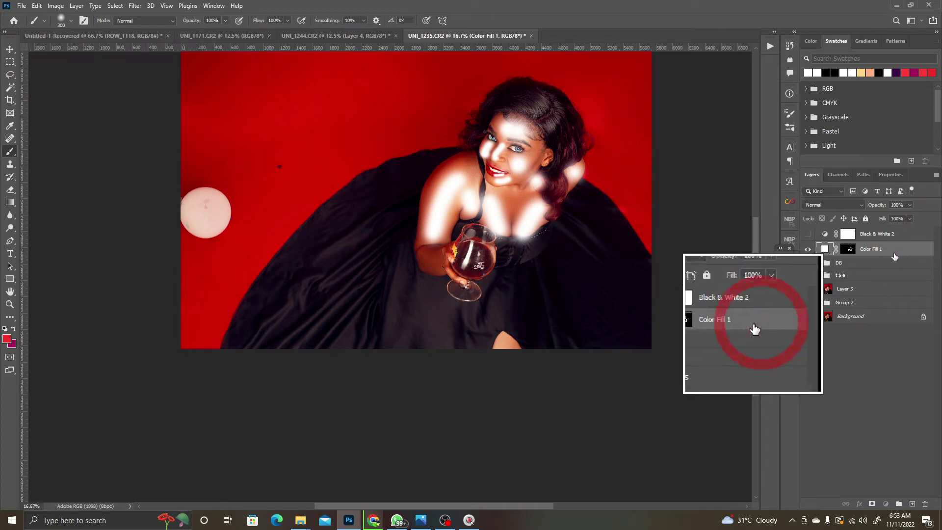
double_click(900, 251)
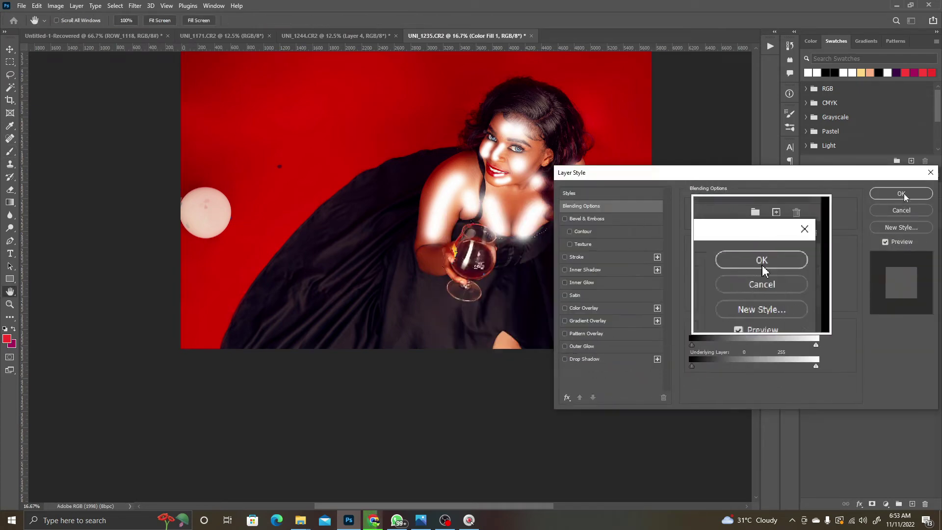
click(931, 171)
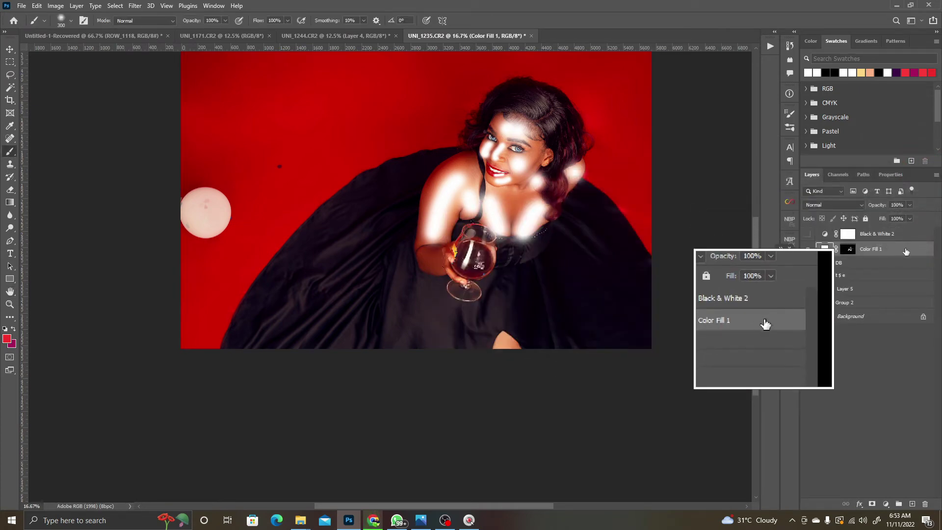
Step: In Color Fill 1's blending options, split the Underlying Layer black Blend If slider to 144 / 227
right_click(900, 247)
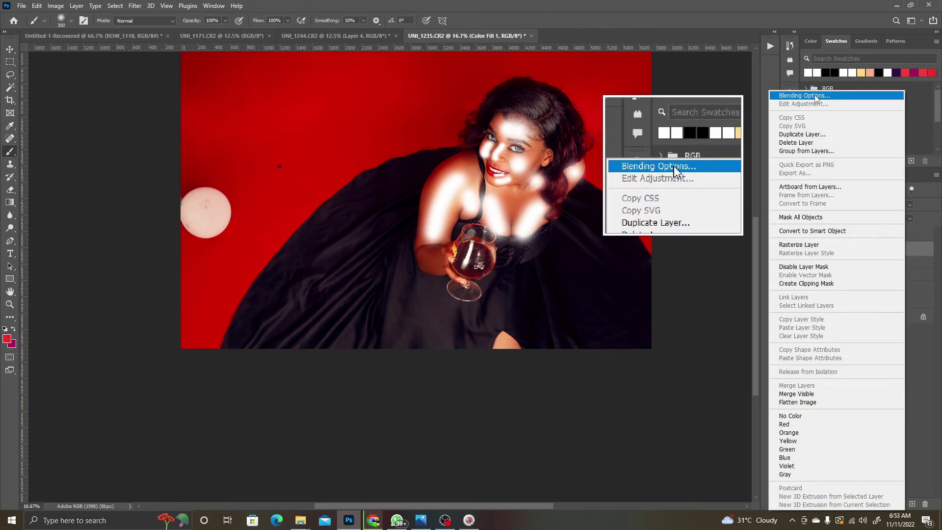
click(815, 96)
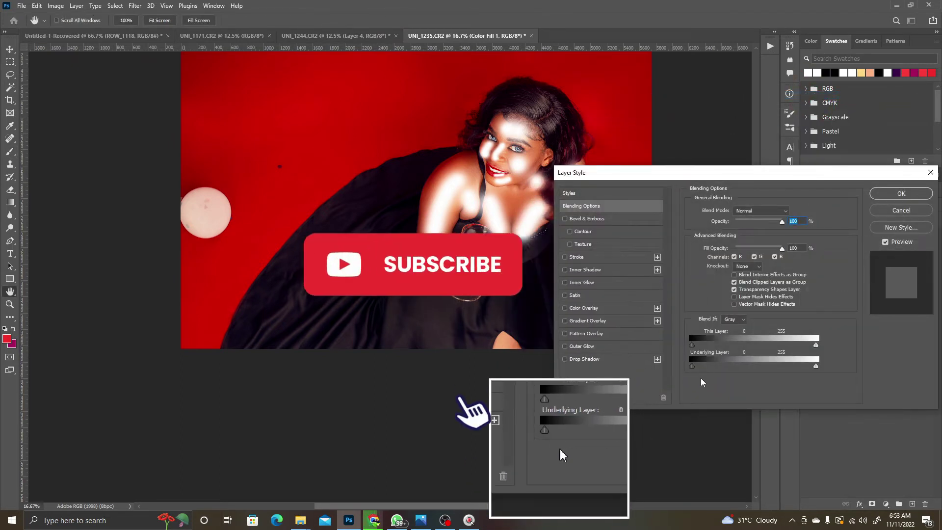
drag(694, 369, 768, 363)
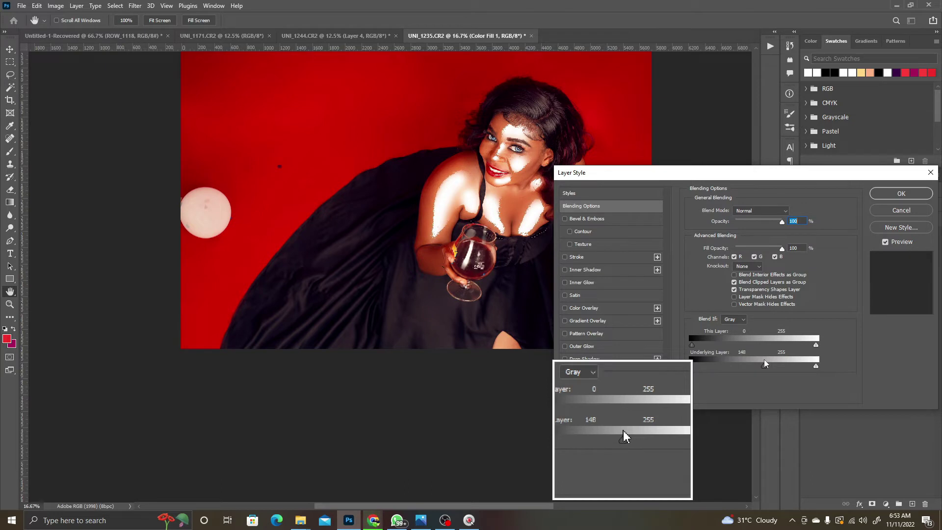
key(alt)
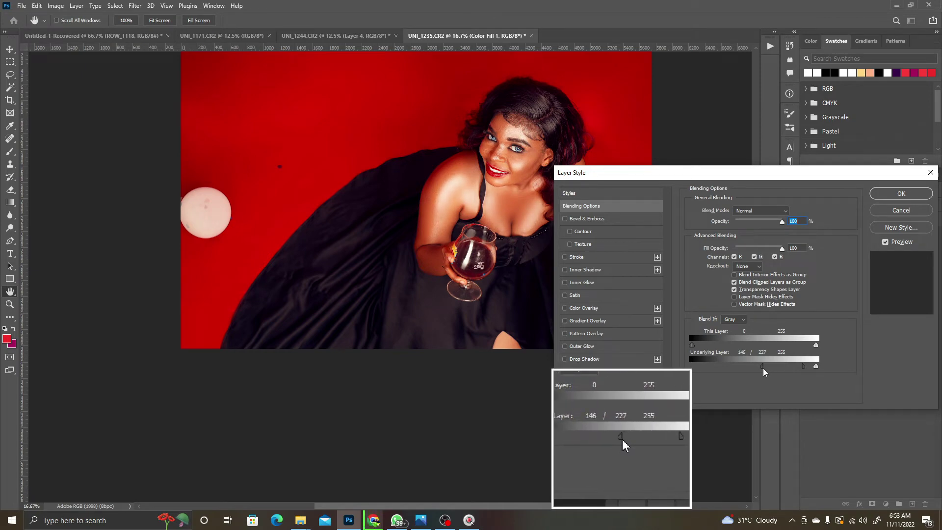
drag(765, 368, 765, 368)
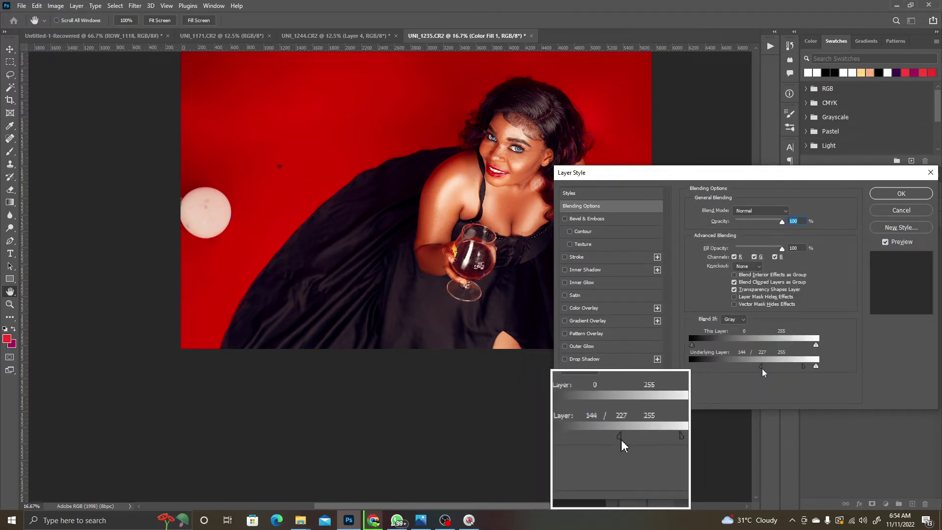
click(901, 194)
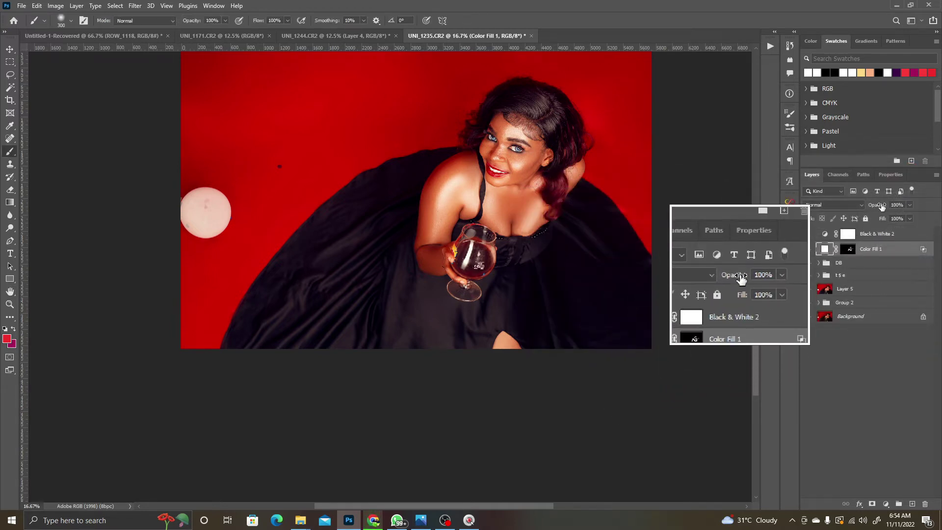
Step: Lower the Color Fill 1 layer's opacity to 23%
mouse_move(878, 205)
mouse_down()
mouse_move(856, 206)
mouse_move(877, 206)
mouse_up()
click(857, 205)
click(884, 204)
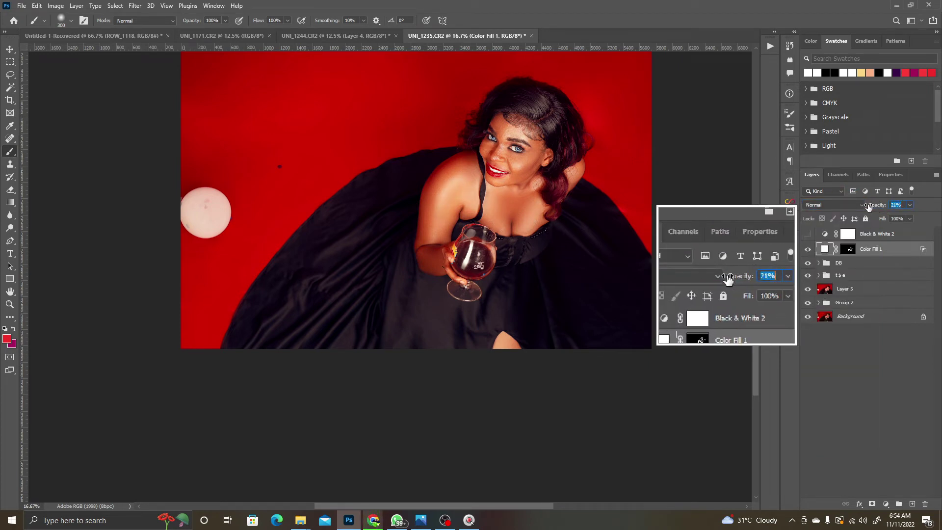
drag(868, 206, 870, 206)
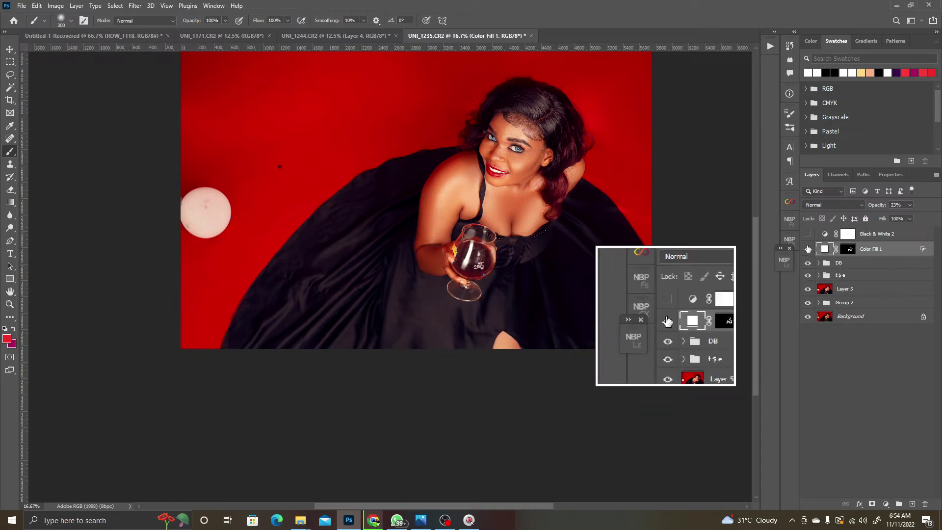
Step: Toggle the visibility of Color Fill 1 and the DB group to compare the highlights and dodge and burn, and inspect the subject closely
click(808, 263)
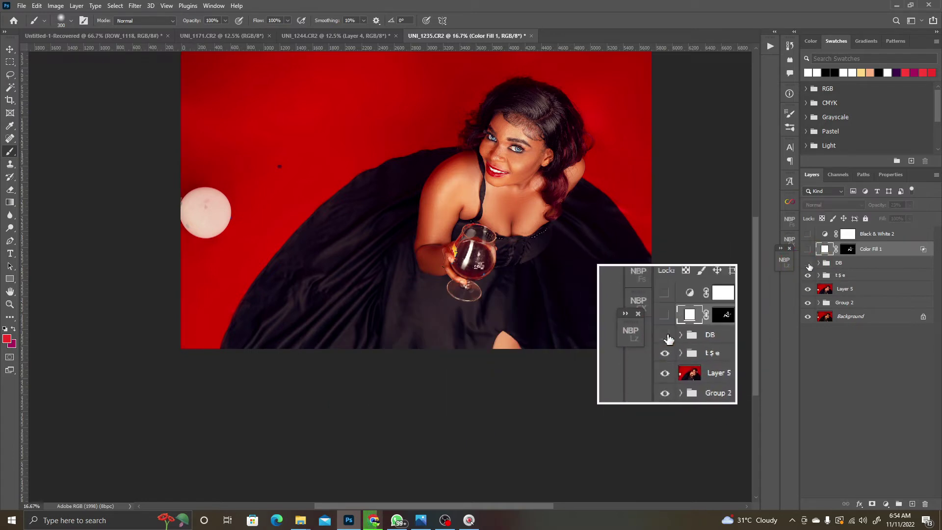
click(808, 248)
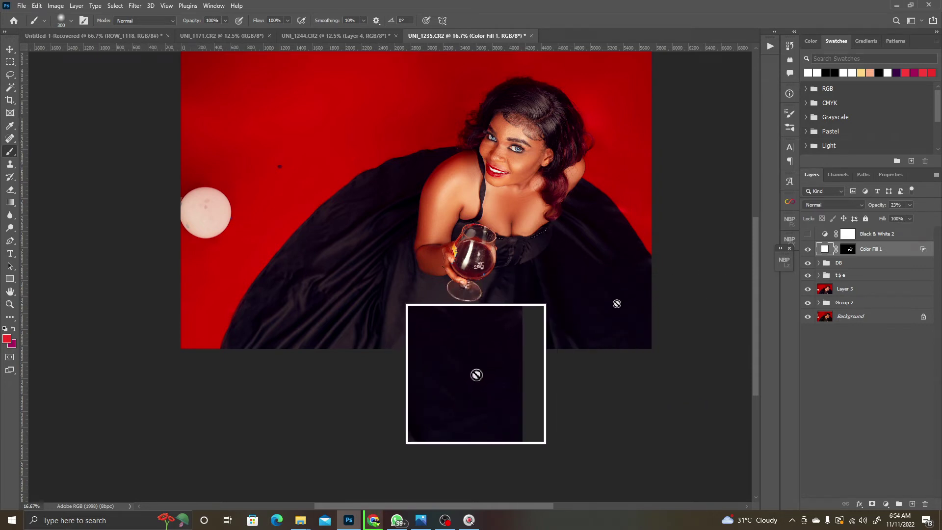
key(space)
drag(452, 196, 453, 231)
key(ctrl+space)
click(452, 231)
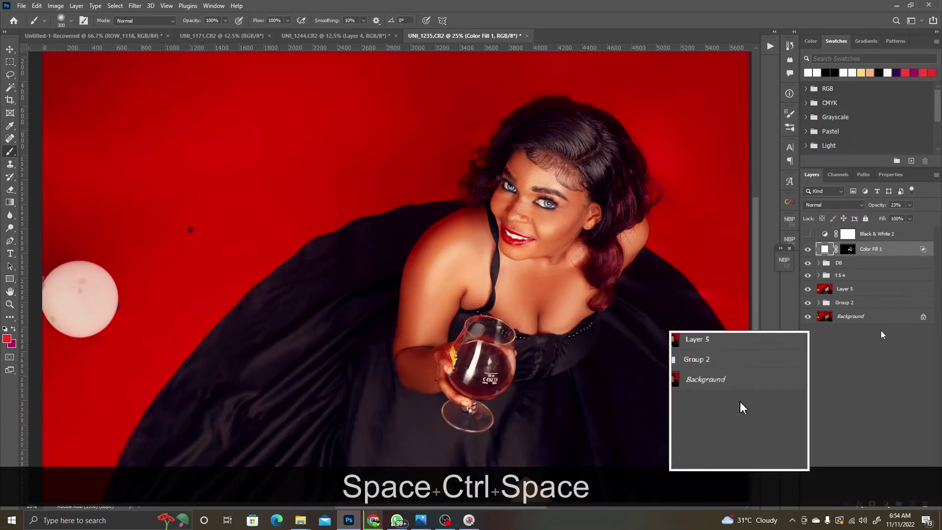
Step: Compare the retouched portrait with the original by showing only the Background layer and restoring the other layers, and review the full image
key(alt)
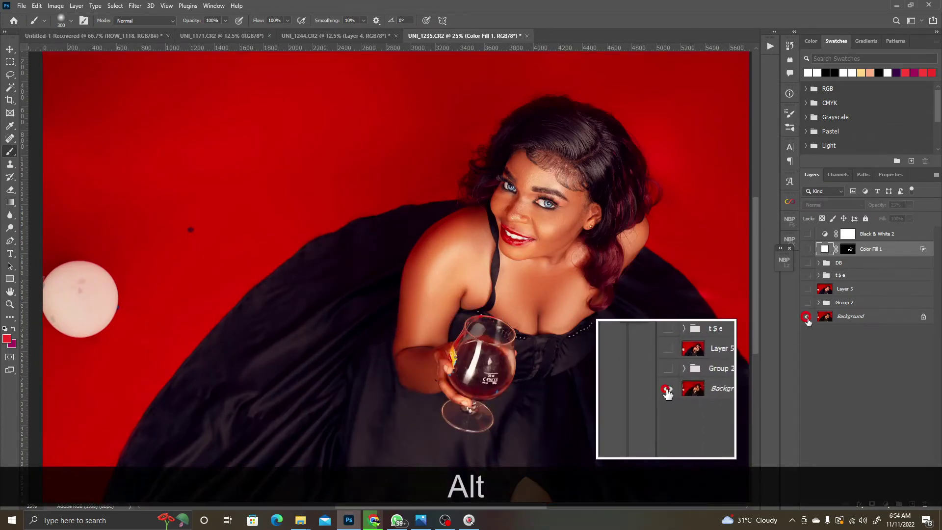
alt+click(807, 317)
alt+click(805, 318)
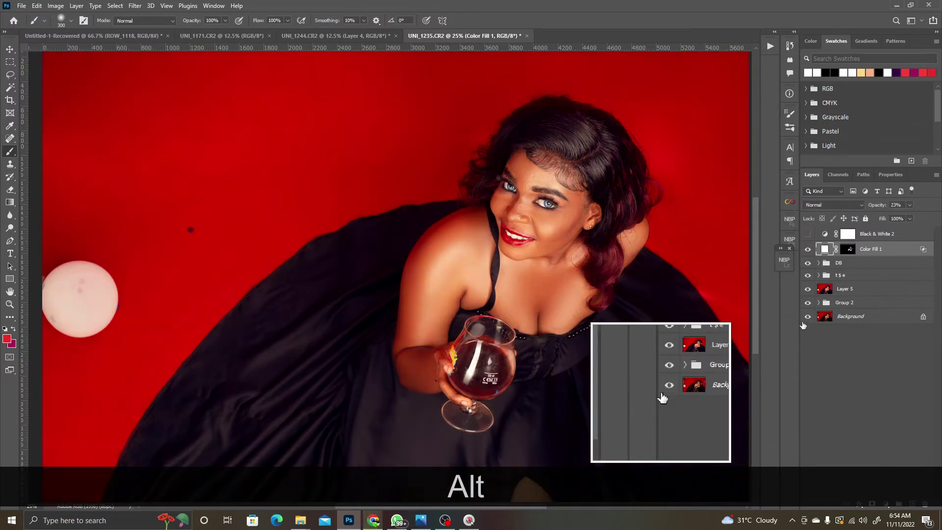
alt+click(808, 318)
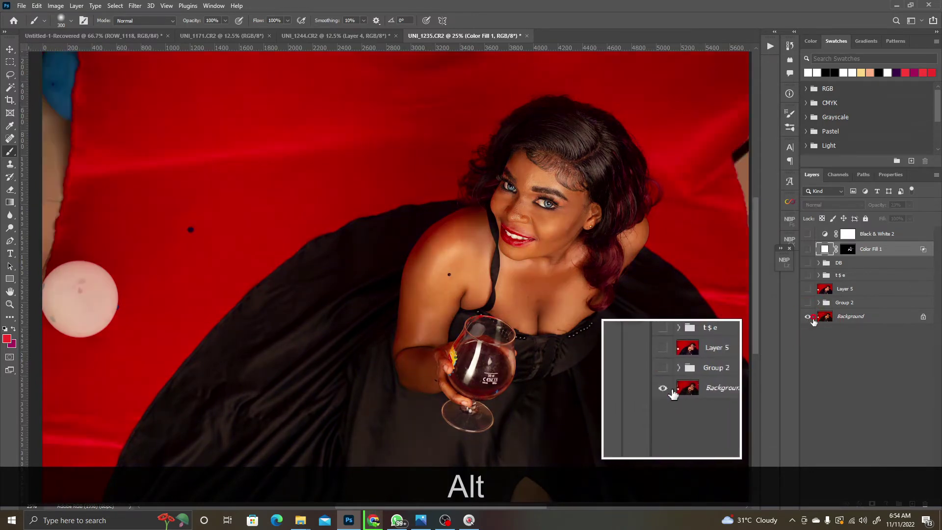
alt+click(809, 318)
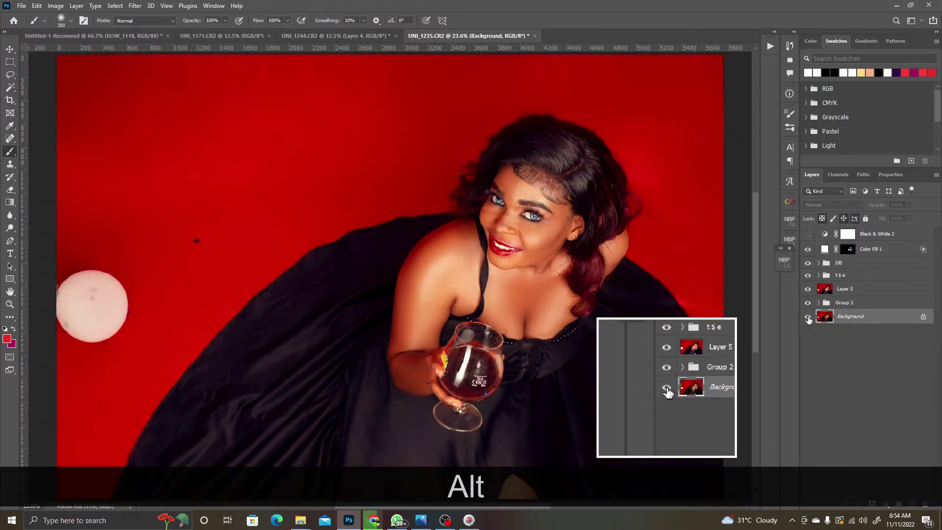
alt+click(478, 201)
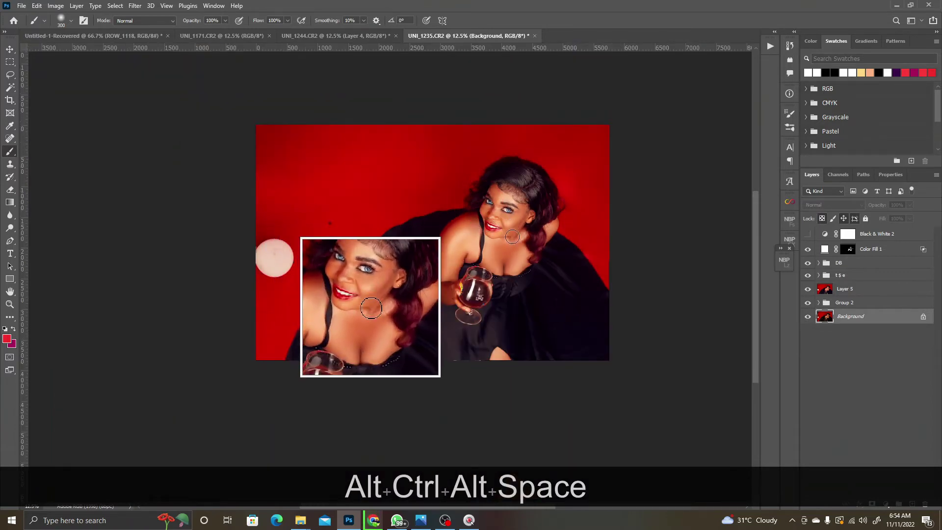
key(z)
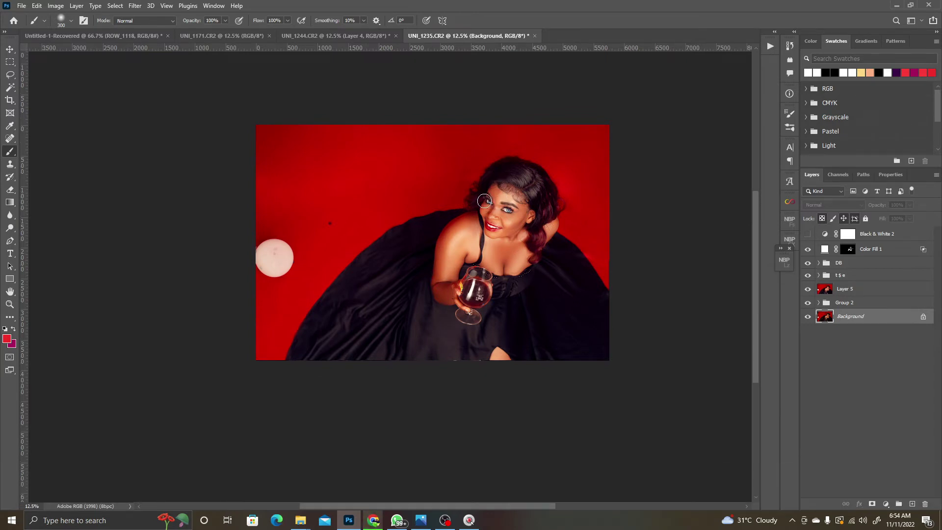
ctrl+click(418, 228)
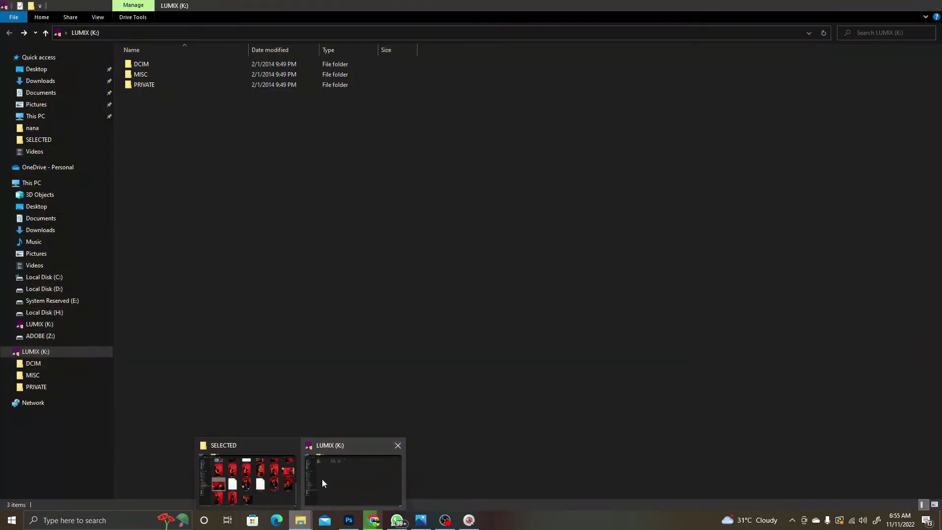
Step: Place rose-petals-33702.png and rose-petals-31036.png from the Downloads folder into the UNI_1235.CR2 document in Photoshop
click(335, 473)
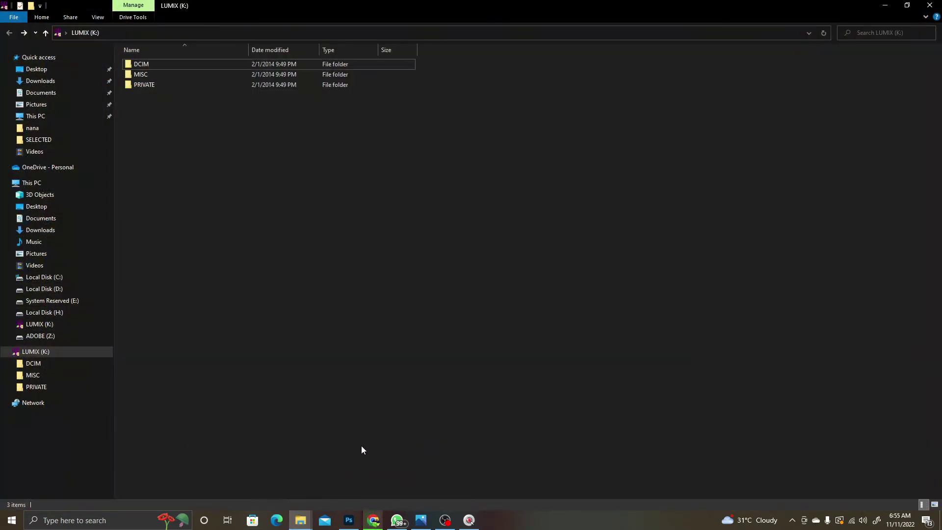
click(22, 82)
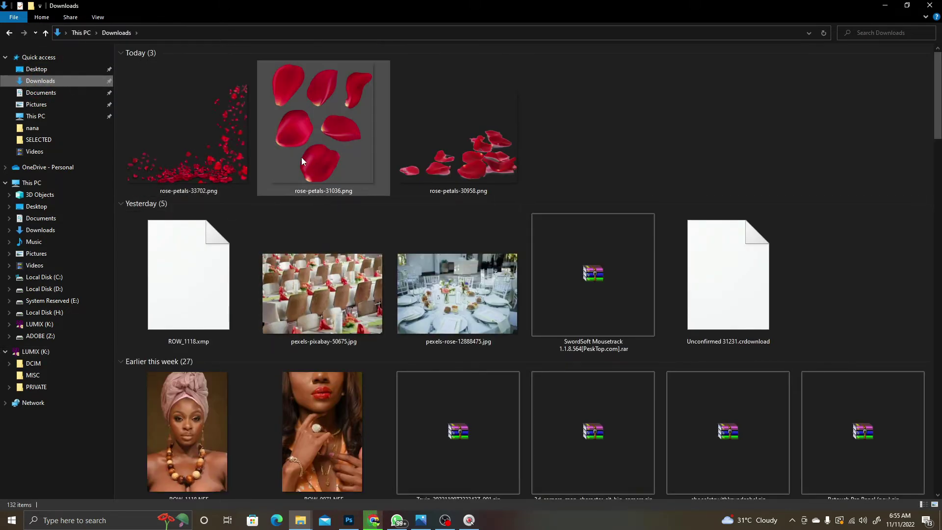
click(211, 175)
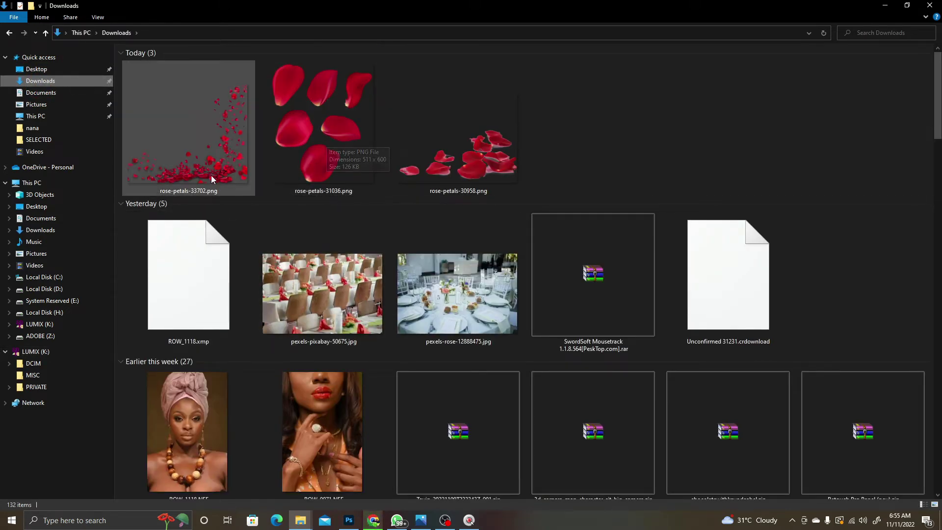
ctrl+click(323, 178)
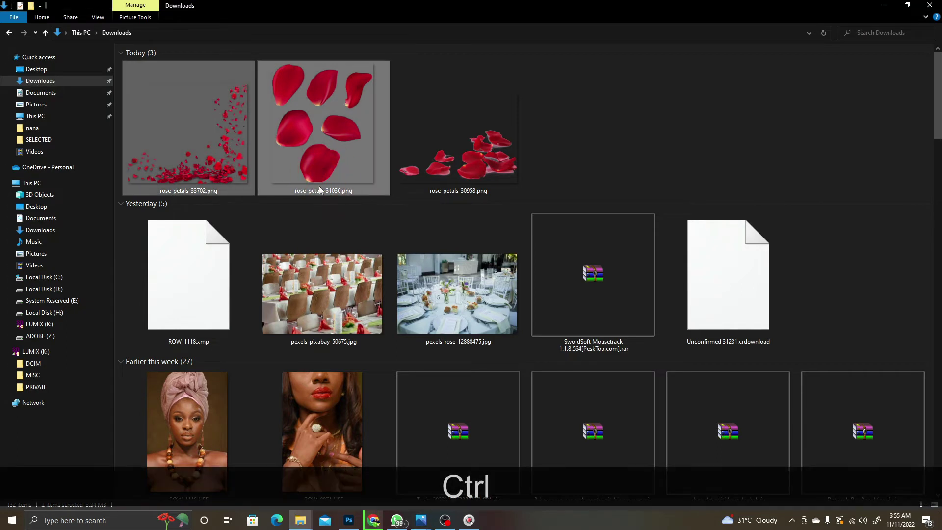
drag(325, 173, 348, 197)
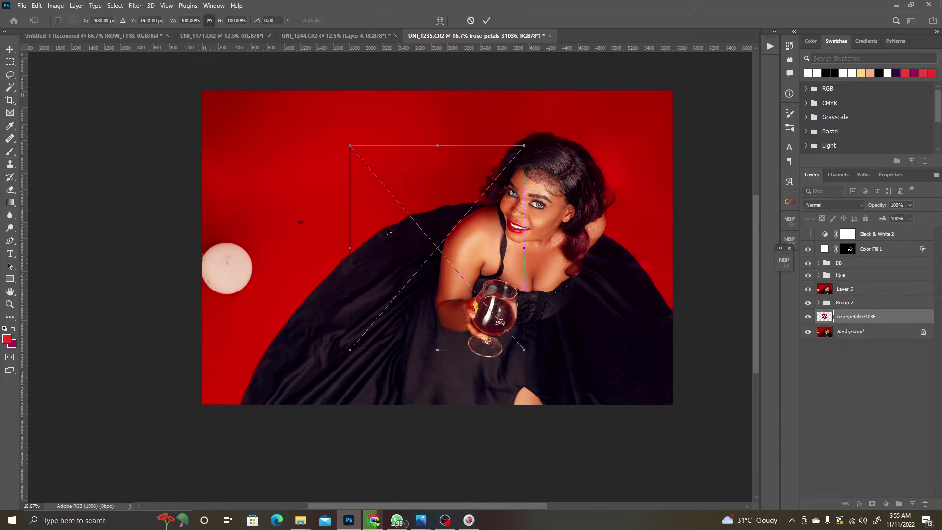
click(486, 21)
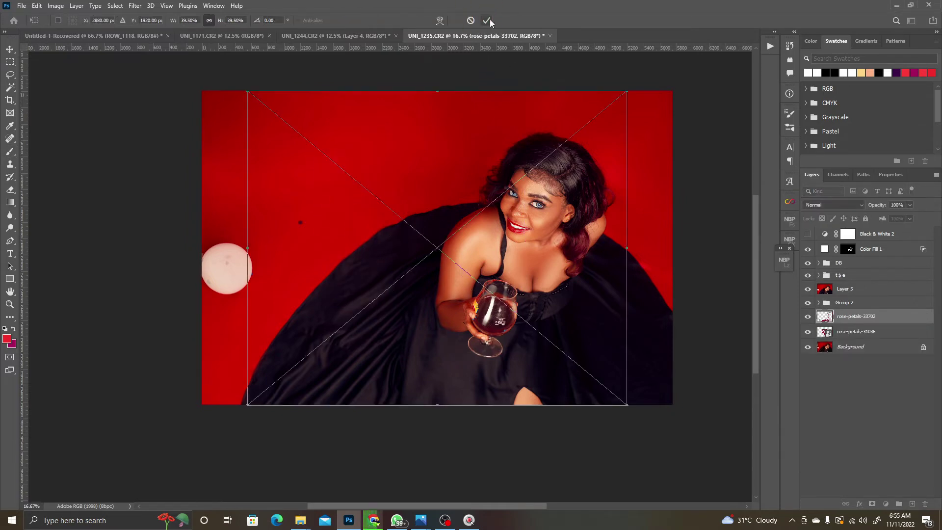
Step: Bring both rose-petals layers to the top of the layer stack and separate them: large petals over the photo's right side, scattered petals toward its upper left
ctrl+click(864, 333)
drag(876, 316, 878, 231)
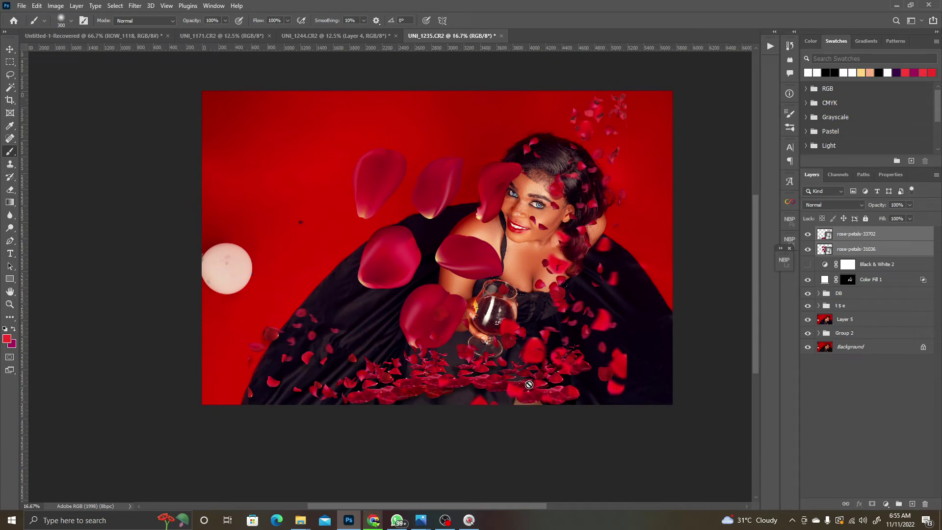
key(v)
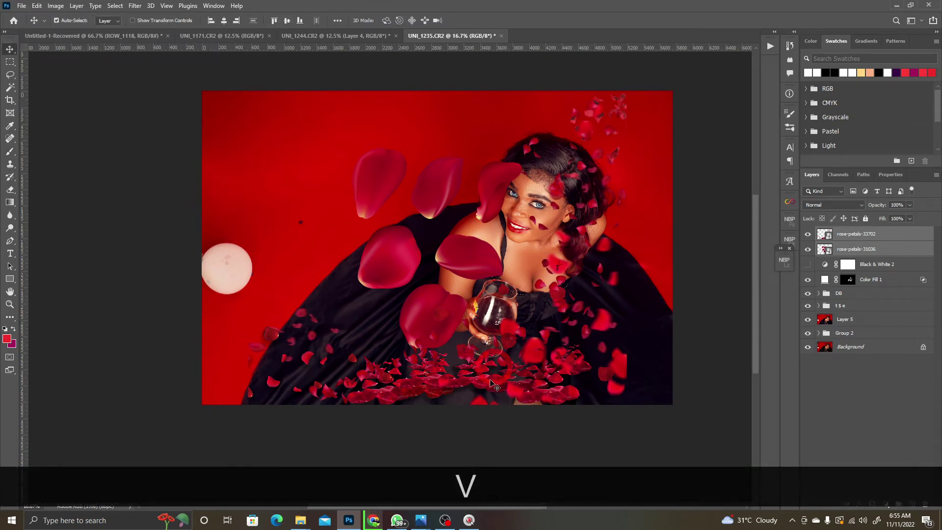
drag(495, 393, 459, 376)
click(705, 233)
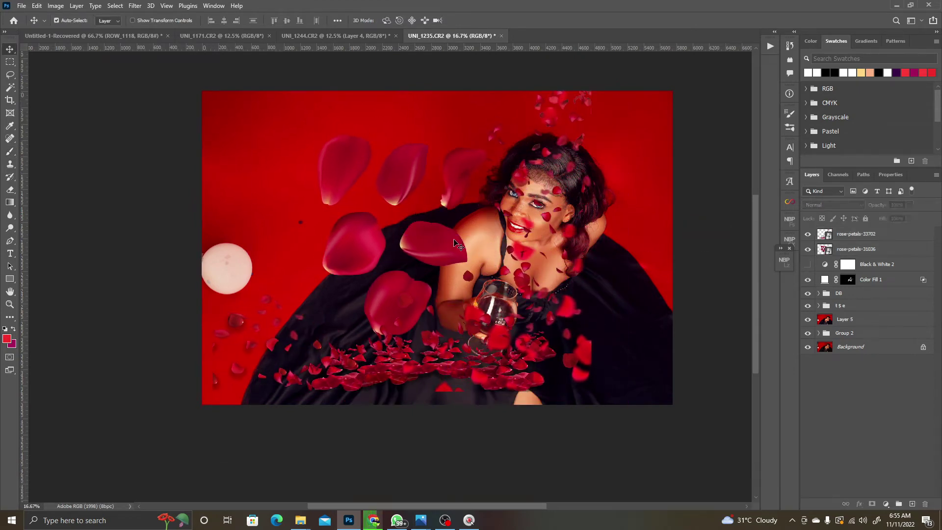
drag(434, 239, 675, 293)
drag(457, 361, 384, 287)
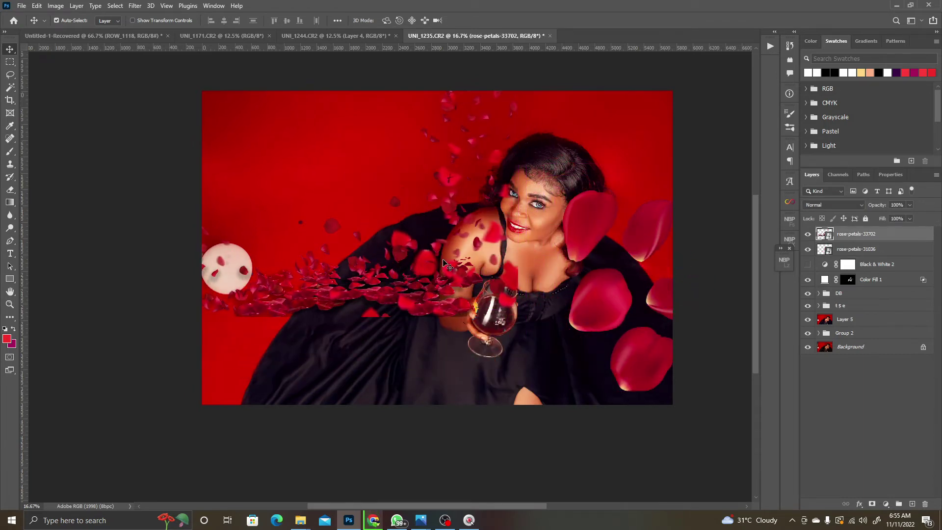
Step: Flip the rose-petals-33702 layer horizontally with Free Transform and rotate it so the dense petal band runs diagonally across the photo's upper left
key(ctrl+t)
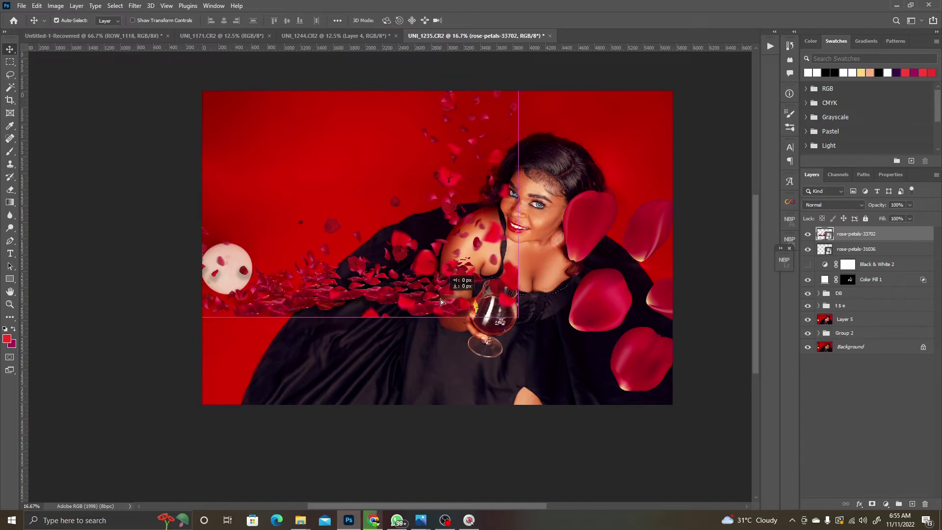
right_click(412, 268)
click(440, 452)
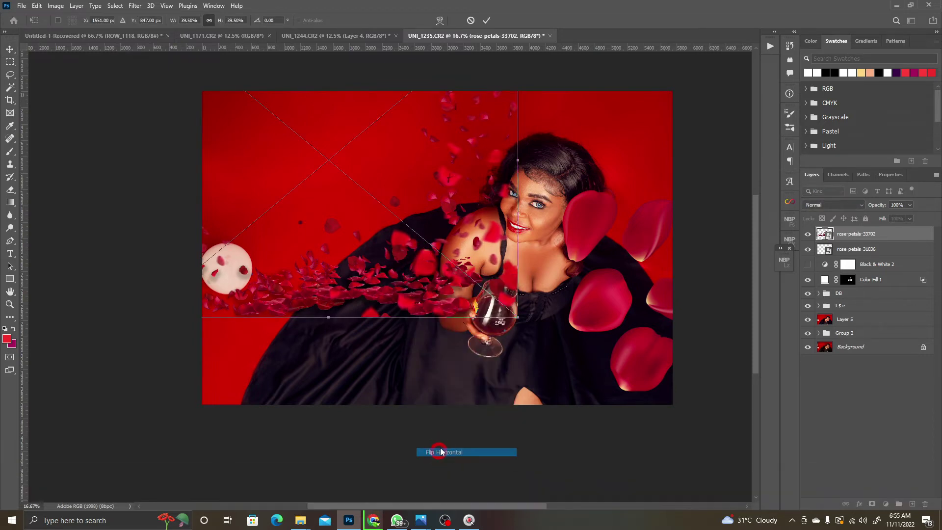
drag(318, 291, 373, 355)
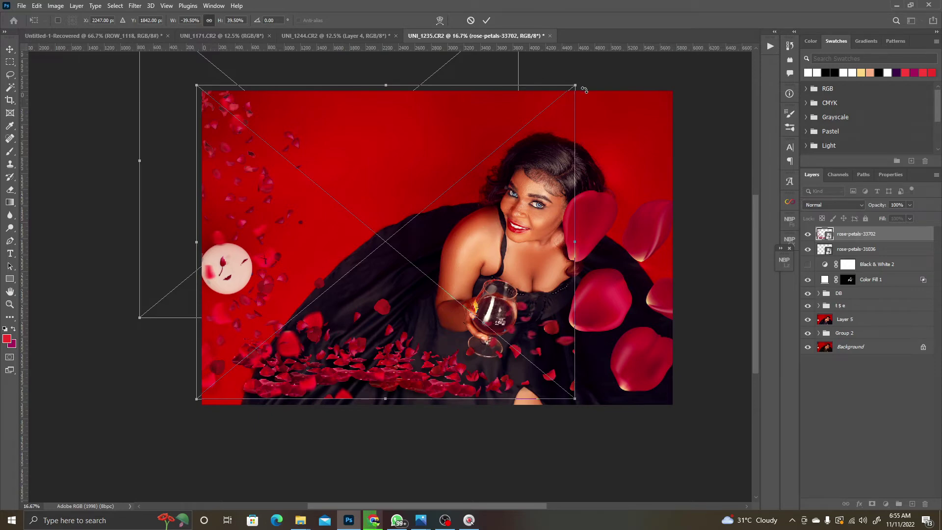
drag(583, 79, 416, 438)
drag(416, 439, 479, 457)
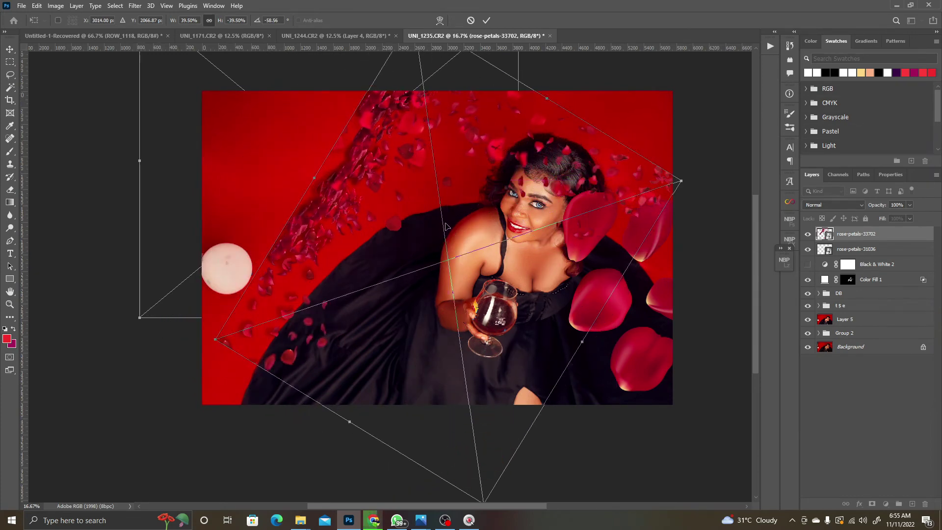
Step: Fit the scattered petals into the photo's upper-left corner, rotated to about -81.5°, and apply the transform
drag(443, 208, 260, 185)
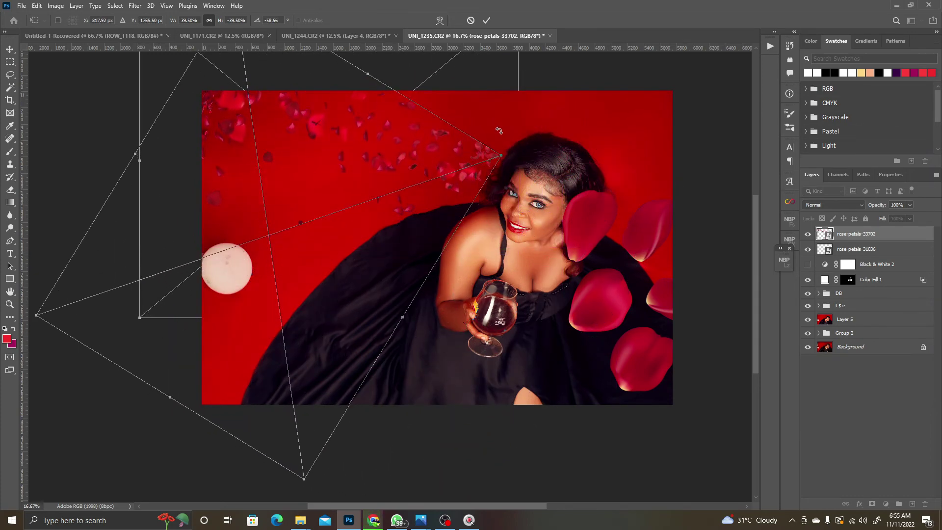
drag(512, 152, 469, 81)
drag(280, 180, 329, 177)
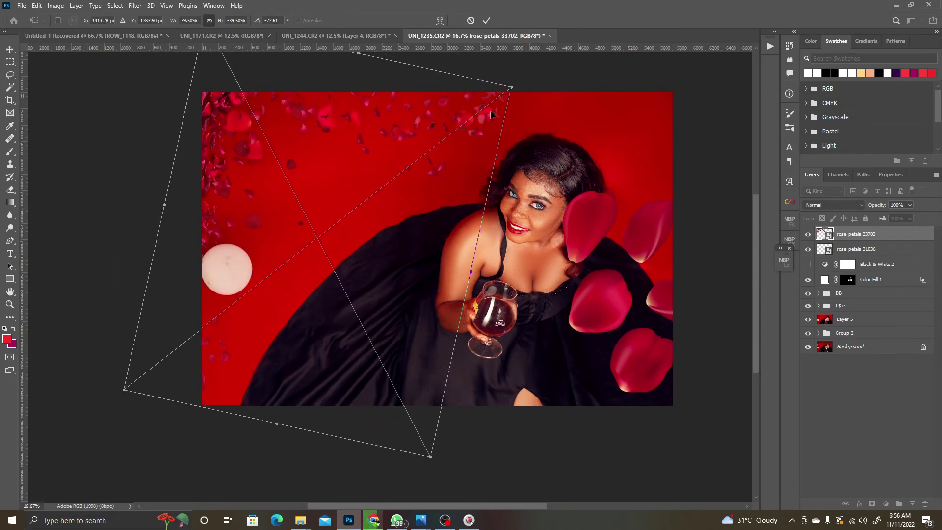
drag(538, 80, 526, 64)
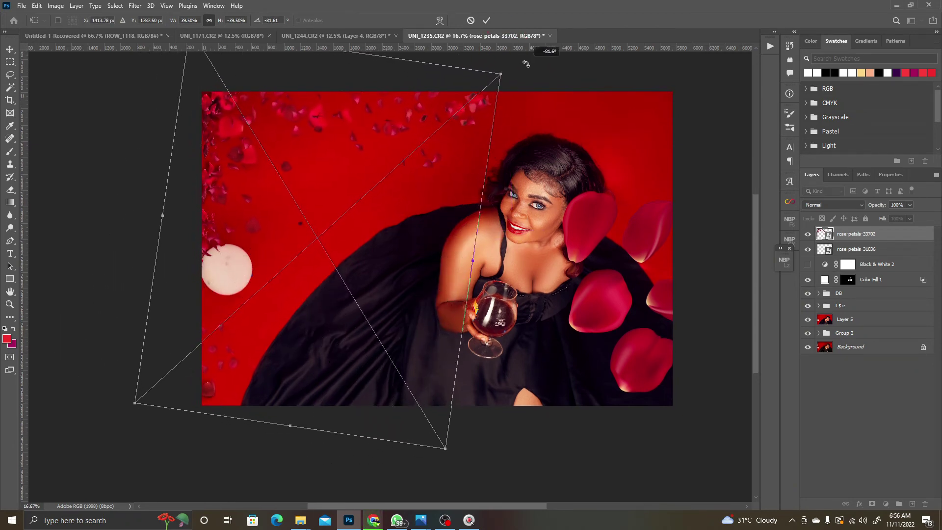
drag(281, 153, 287, 133)
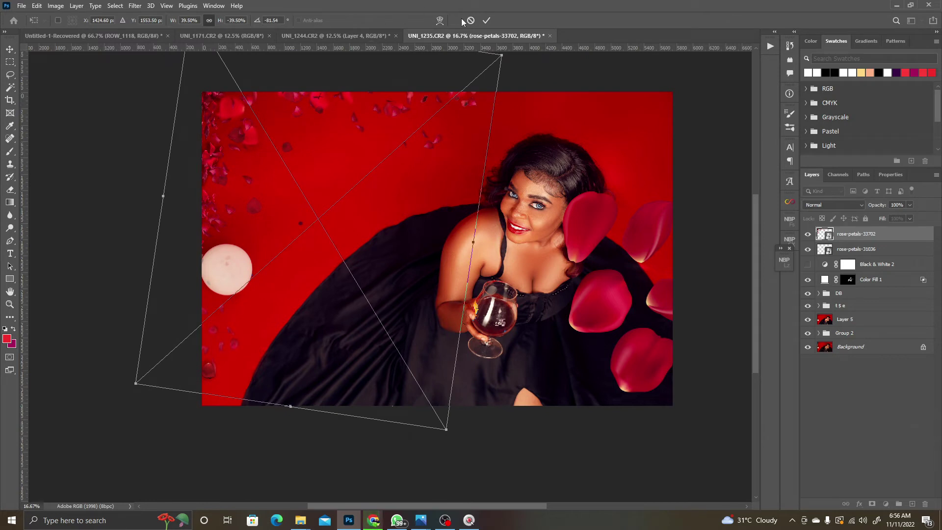
click(487, 20)
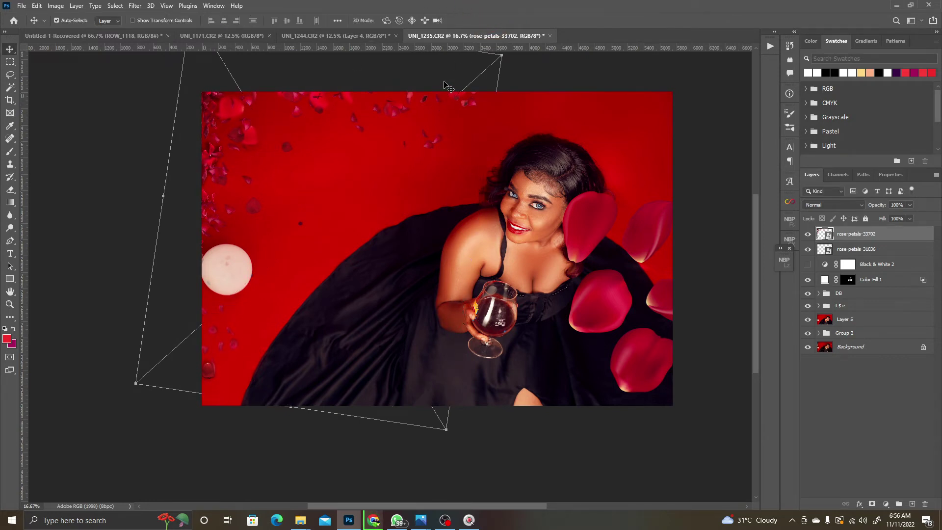
Step: Move the large petals of rose-petals-31036 over the woman and lock that layer
drag(597, 238, 429, 215)
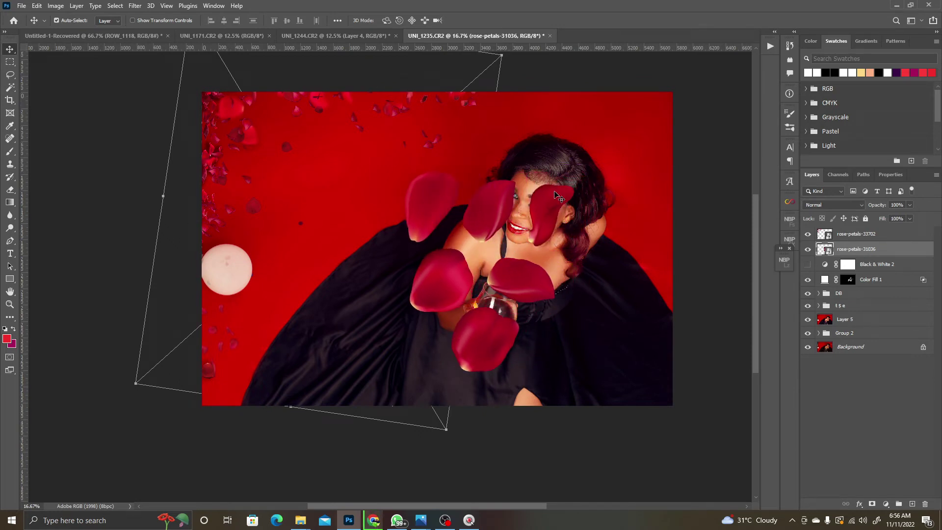
click(866, 219)
click(538, 216)
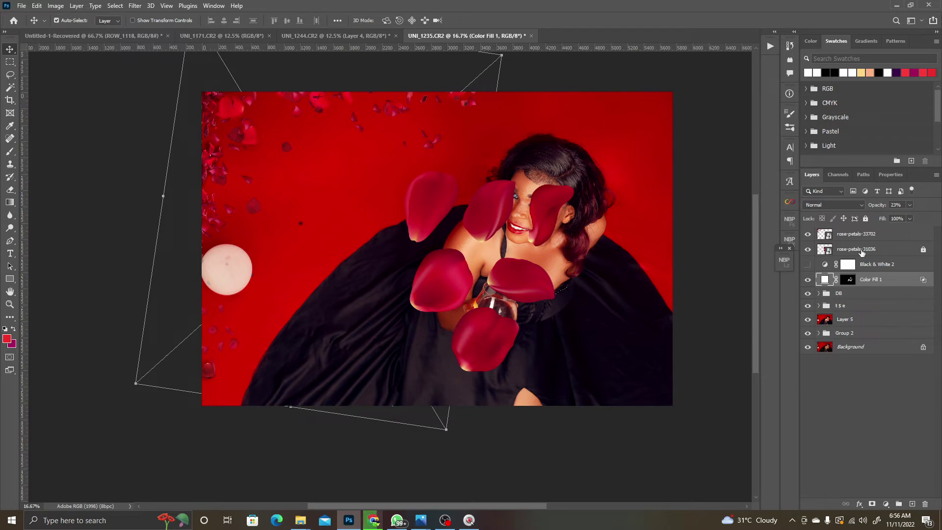
Step: Undo the accidental layer move and lock Layer 5
click(869, 235)
drag(555, 211, 547, 208)
key(ctrl+z)
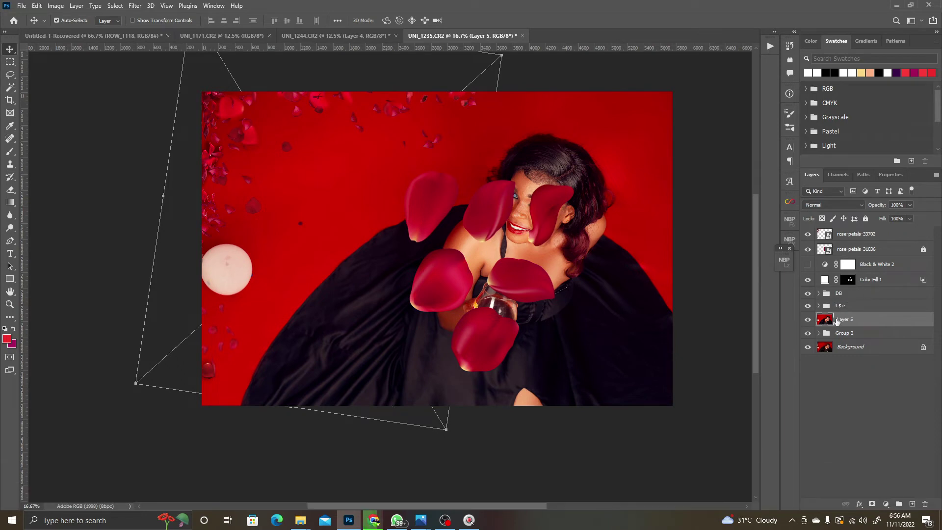
click(866, 219)
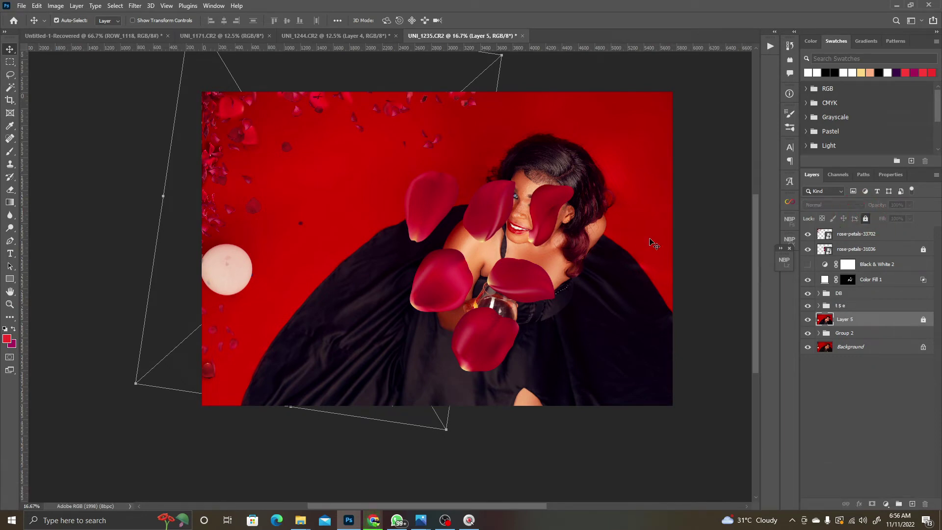
Step: Lock the Color Fill 1 layer and the DB, t S e and Group 2 groups
click(876, 280)
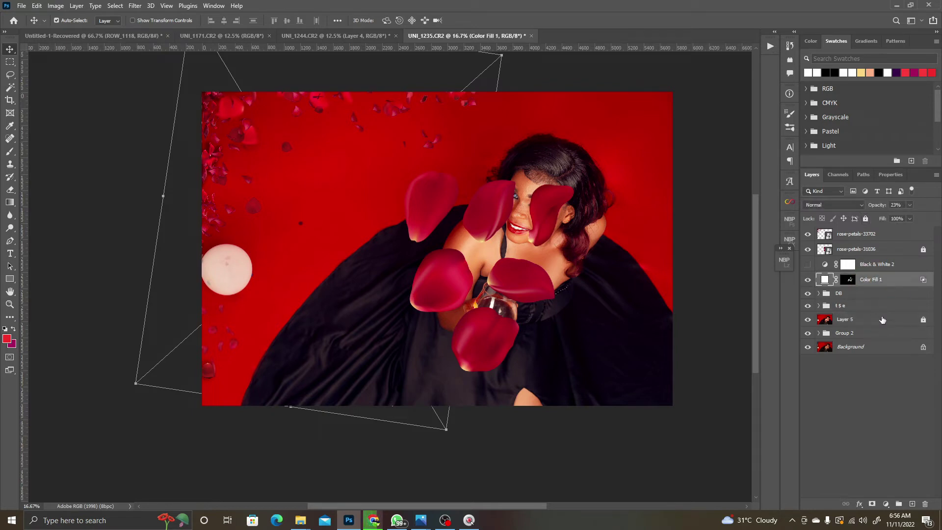
click(866, 219)
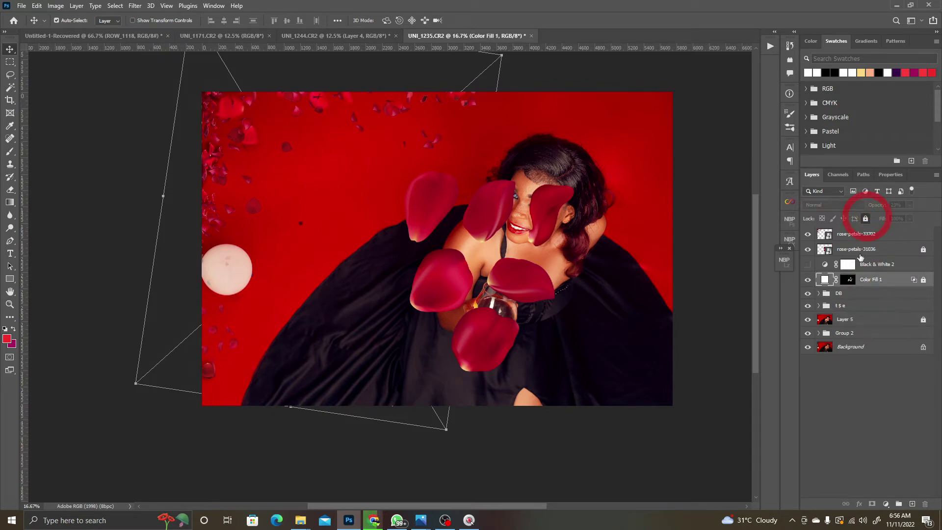
click(866, 294)
click(865, 219)
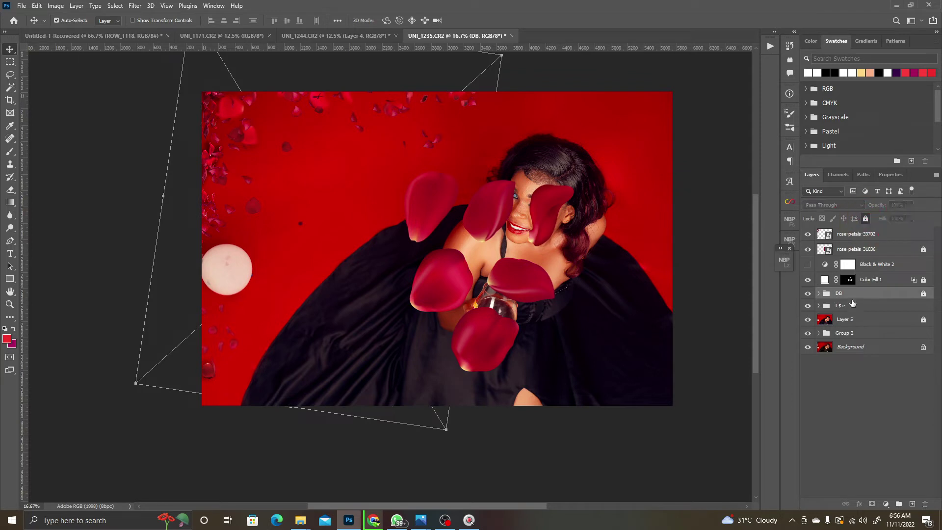
click(852, 305)
click(867, 219)
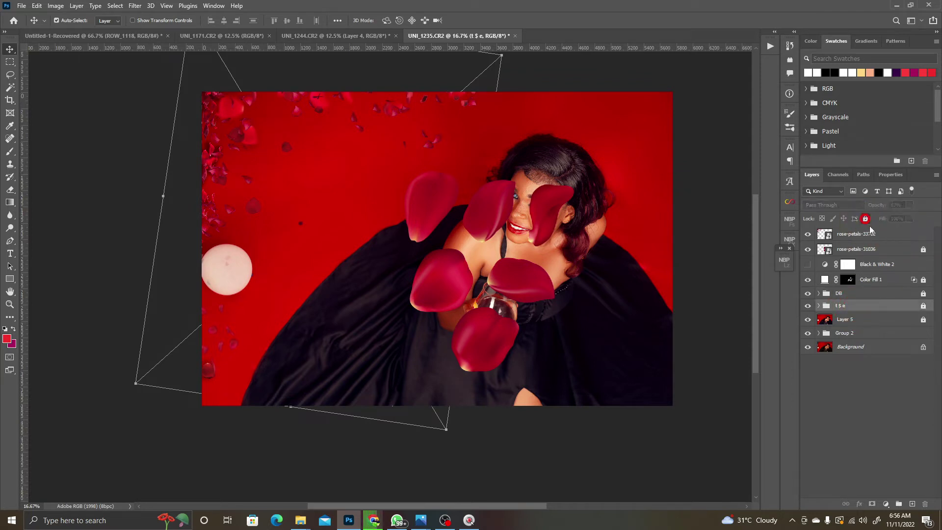
click(865, 336)
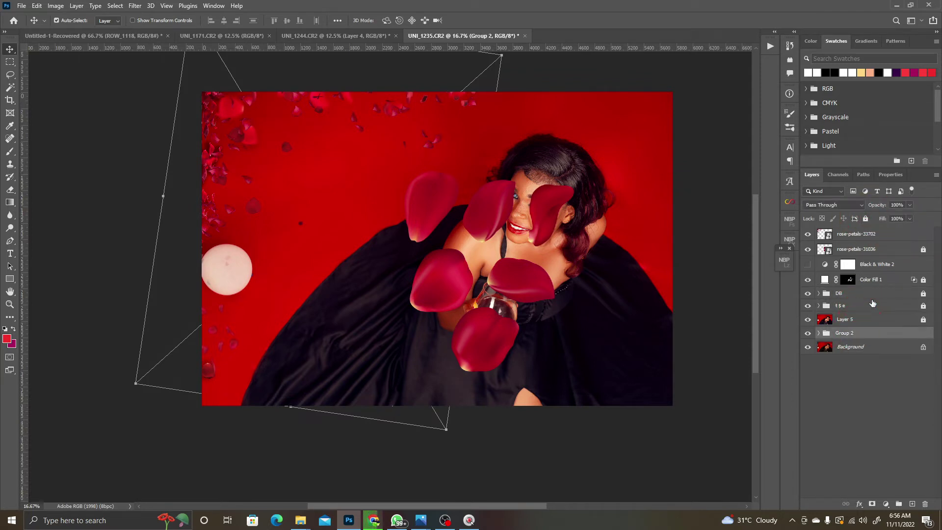
click(866, 219)
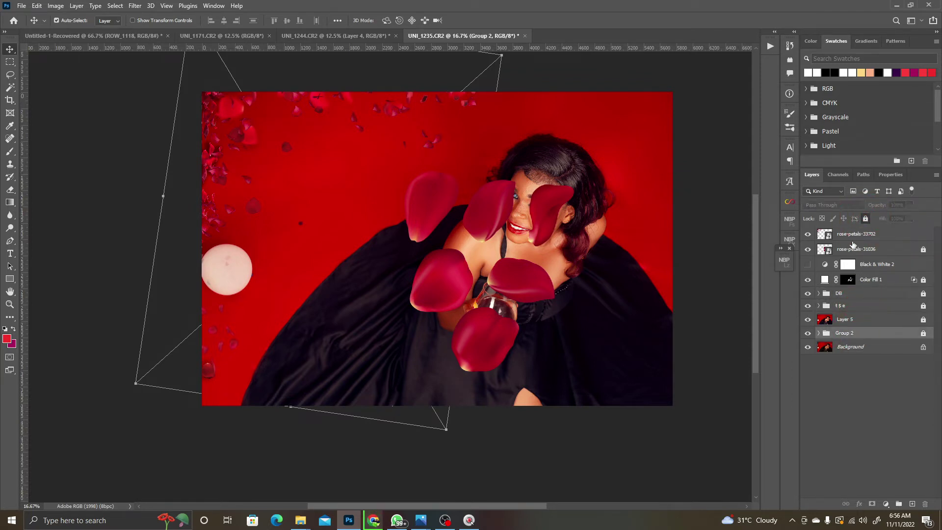
Step: Try to move the large rose petals lying over the woman
drag(482, 211, 519, 216)
click(491, 217)
click(444, 292)
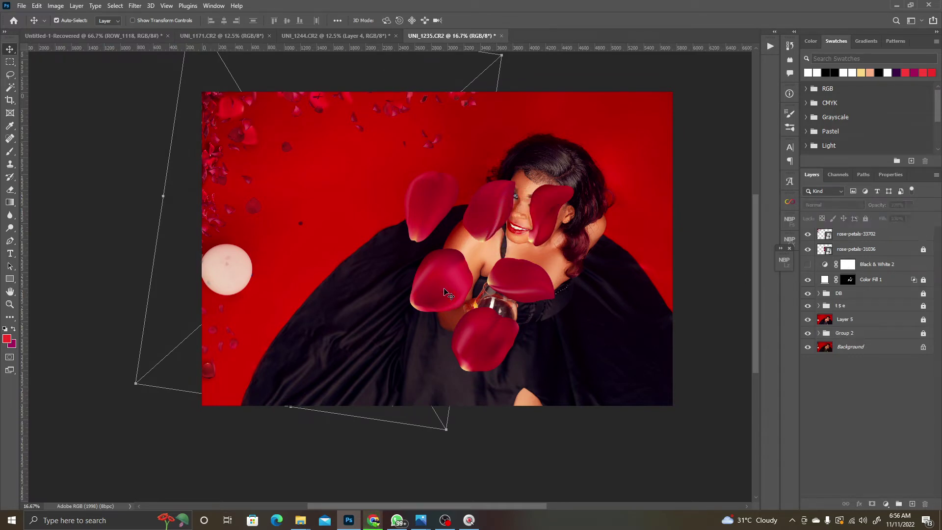
drag(444, 293, 468, 269)
click(457, 281)
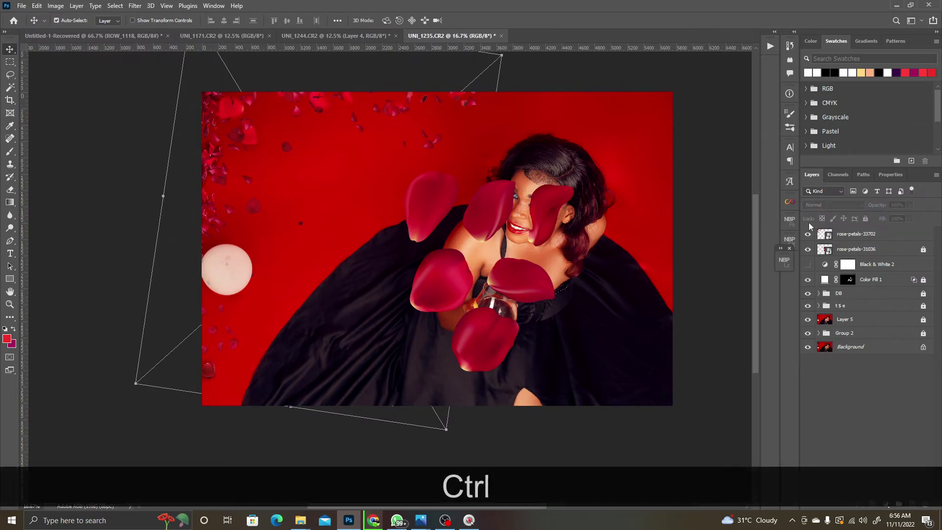
ctrl+click(840, 236)
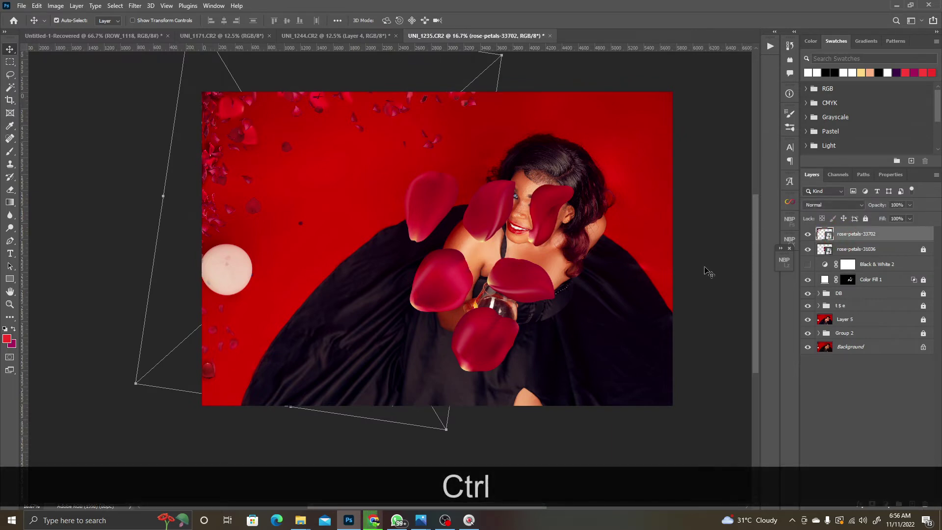
click(545, 223)
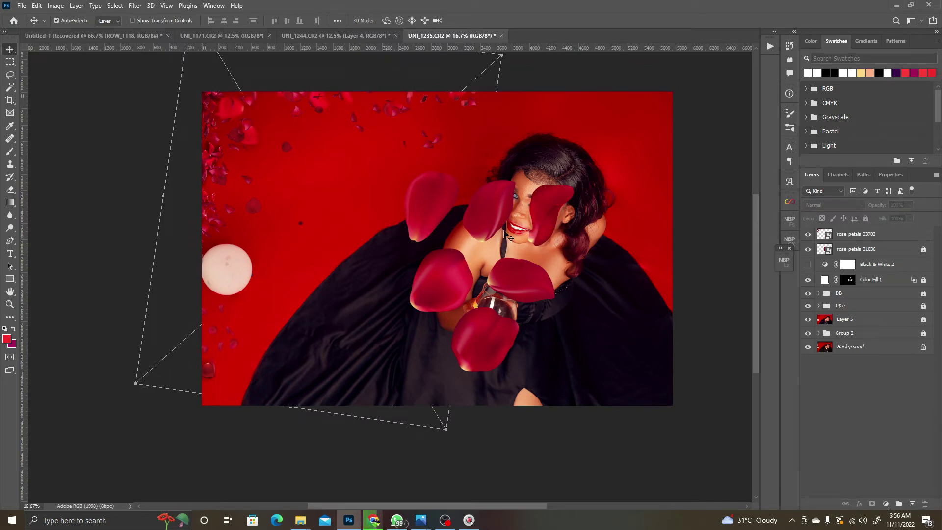
ctrl+click(854, 233)
key(ctrl+t)
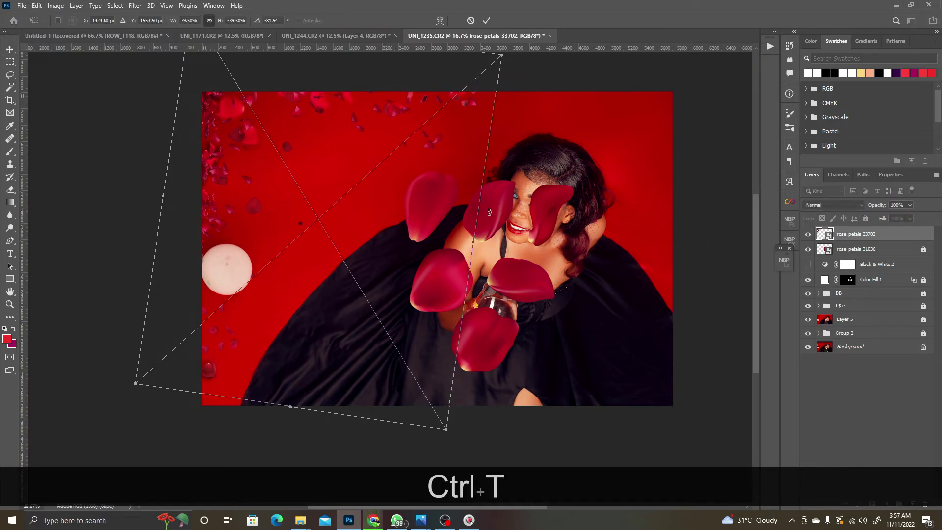
click(486, 20)
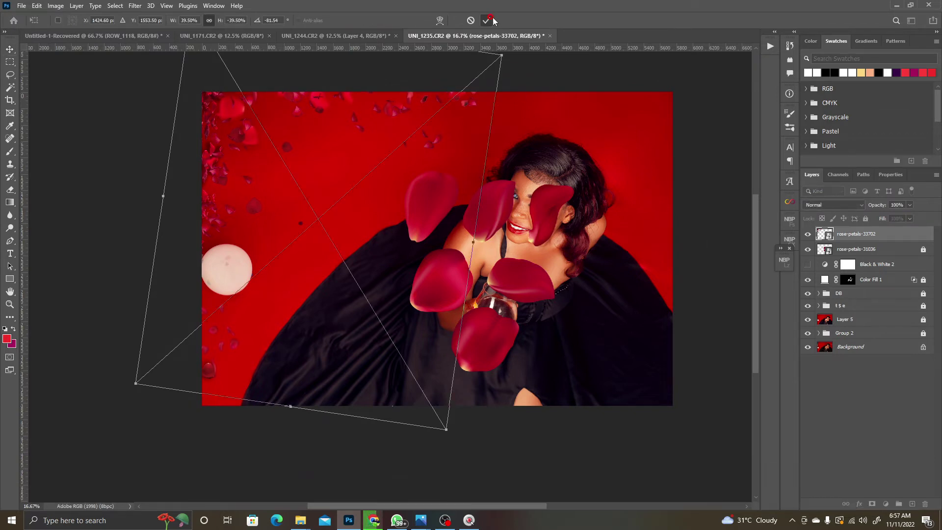
Step: Unlock rose-petals-31036 and lock rose-petals-33702 instead, moving the large petals slightly lower over the woman
click(923, 249)
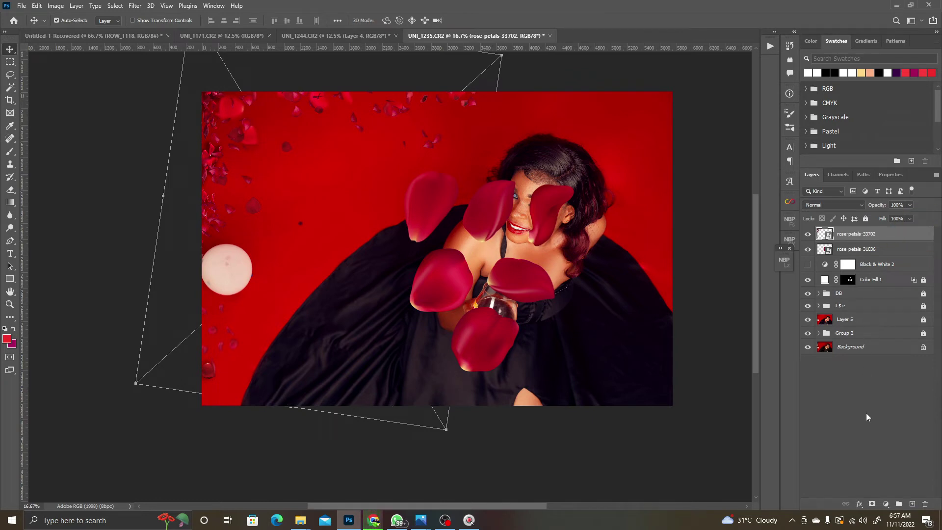
click(865, 219)
click(551, 211)
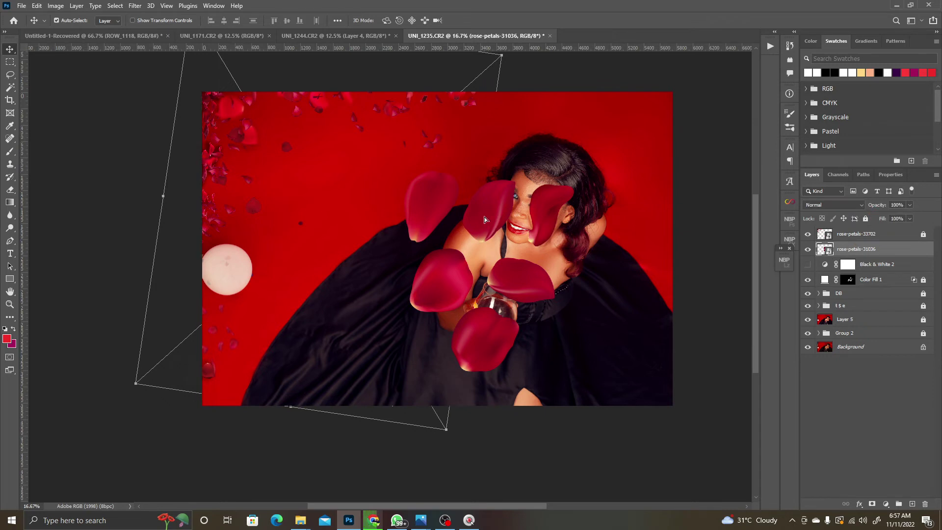
drag(485, 219, 489, 189)
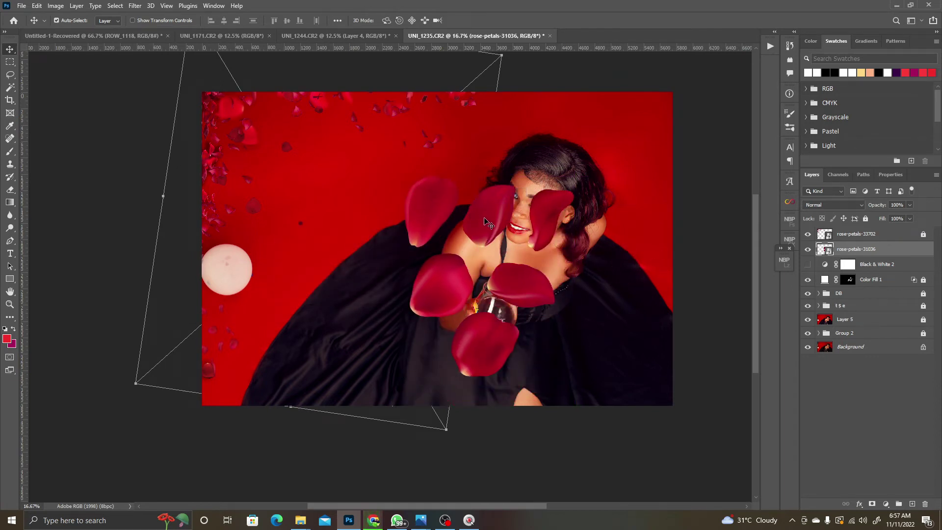
click(887, 504)
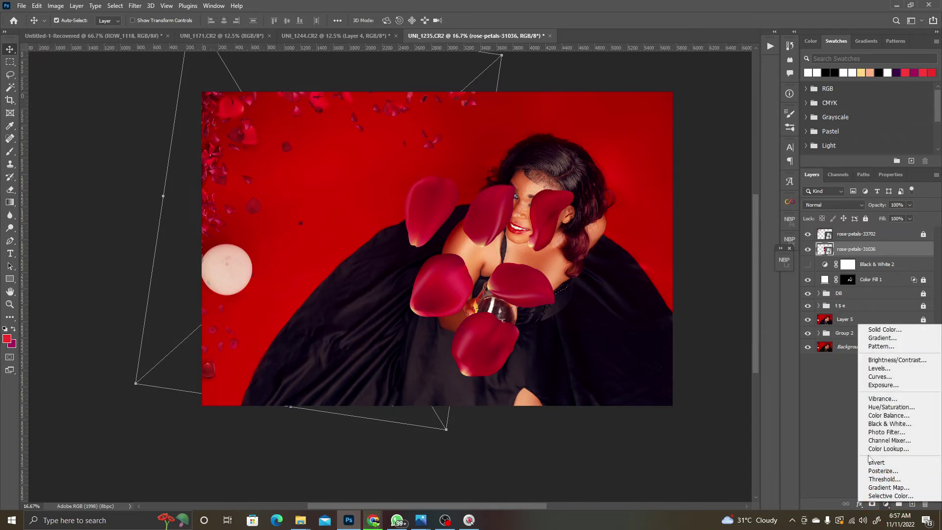
click(889, 416)
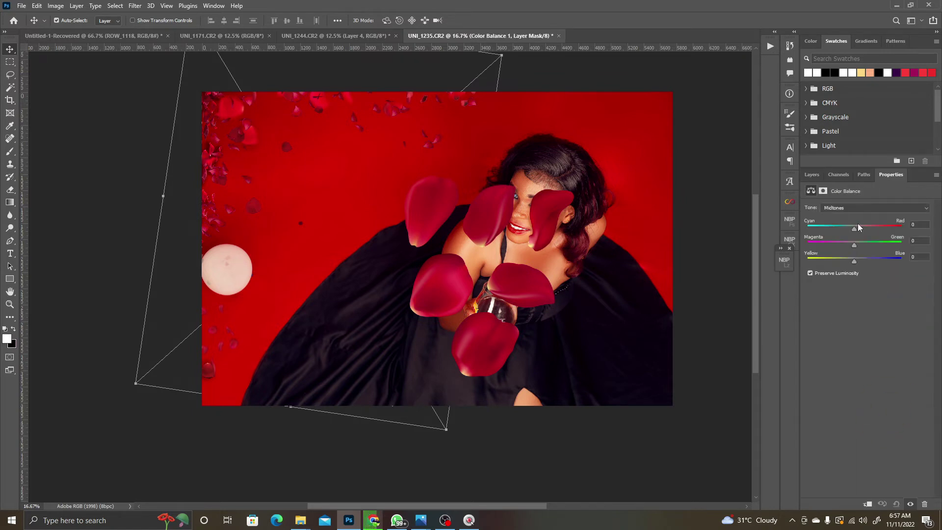
click(811, 175)
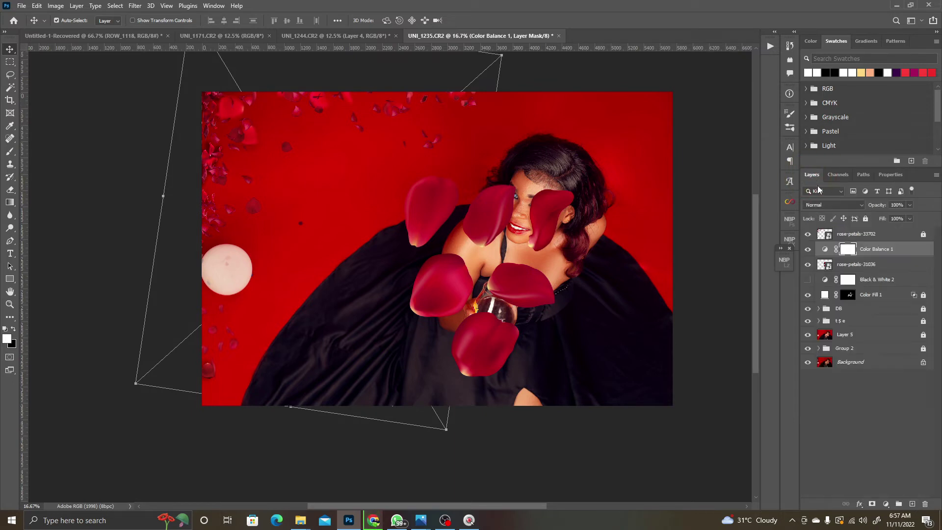
drag(908, 250, 924, 504)
Step: Add a Hue/Saturation adjustment above rose-petals-31036 with Hue +144, Saturation -12 and Lightness -19
click(886, 504)
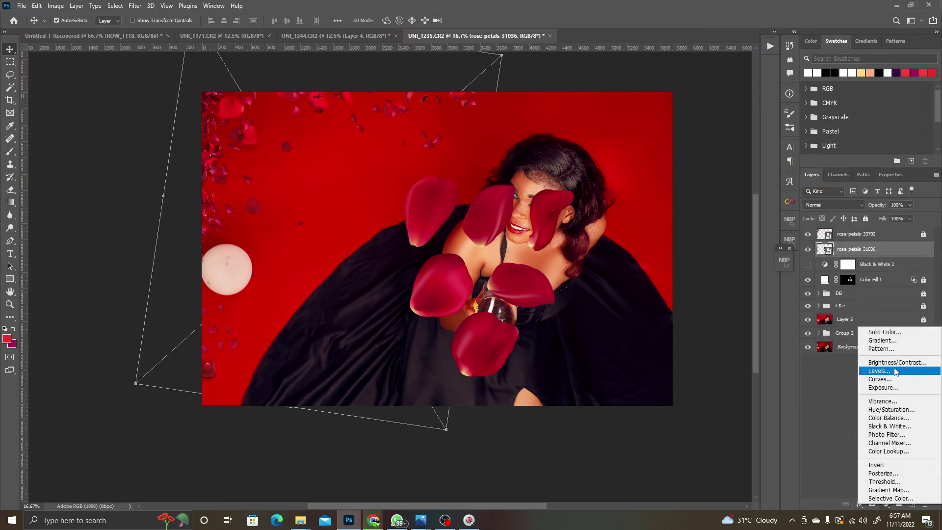
click(893, 413)
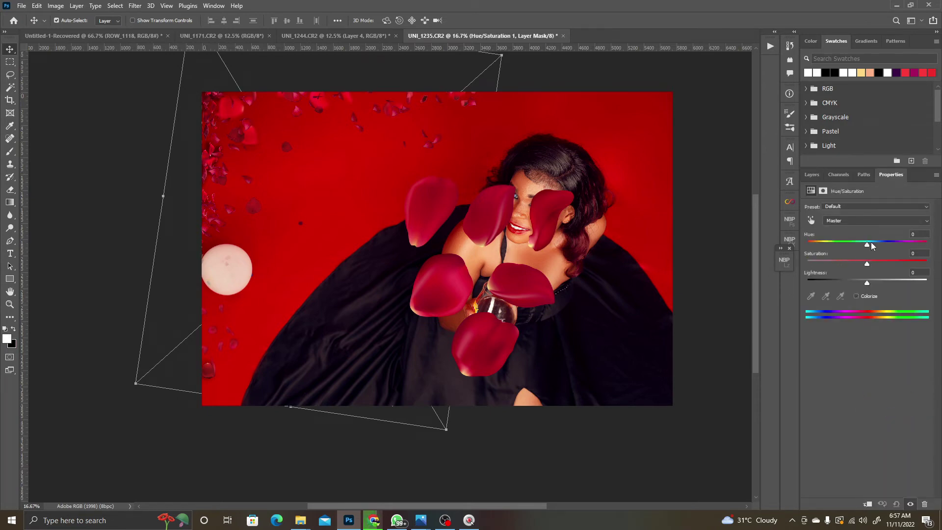
drag(868, 246, 919, 247)
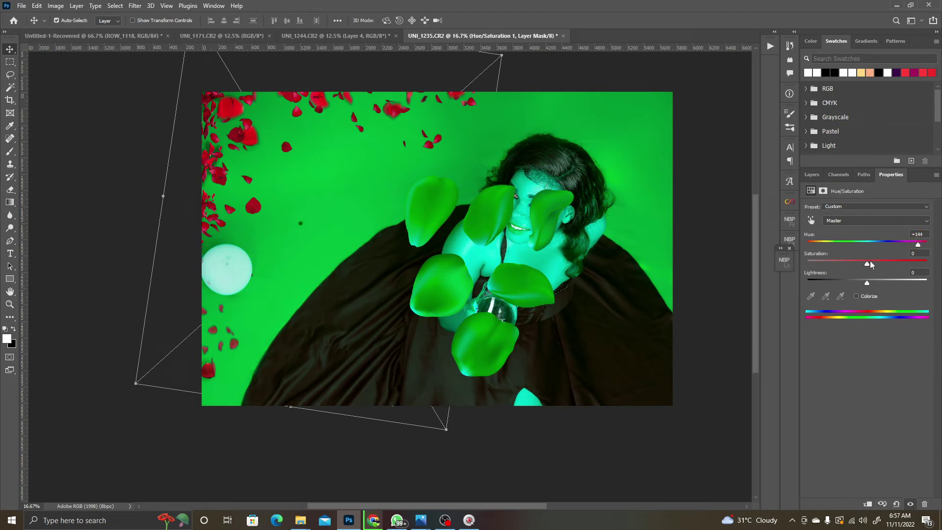
drag(869, 264, 856, 283)
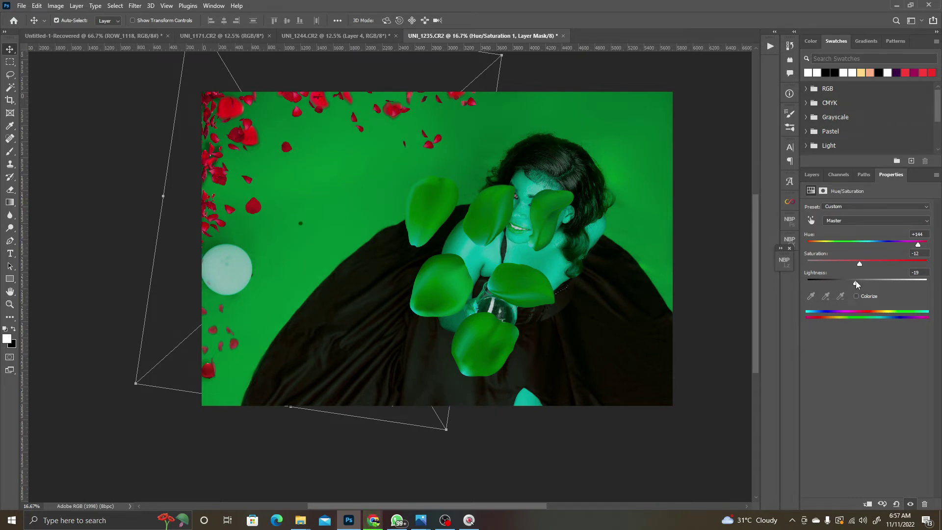
Step: Clip the Hue/Saturation 1 adjustment to rose-petals-31036 so only the large petals are recolored
click(813, 174)
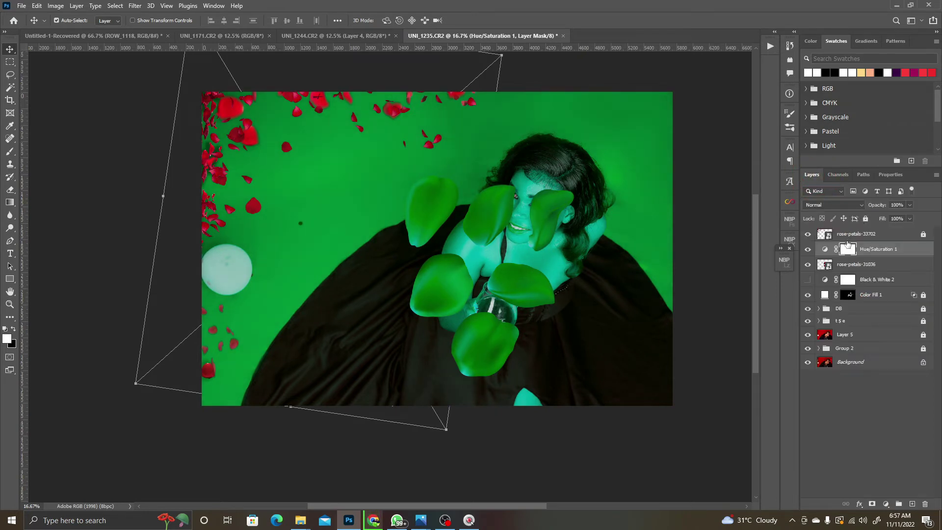
shift+click(853, 264)
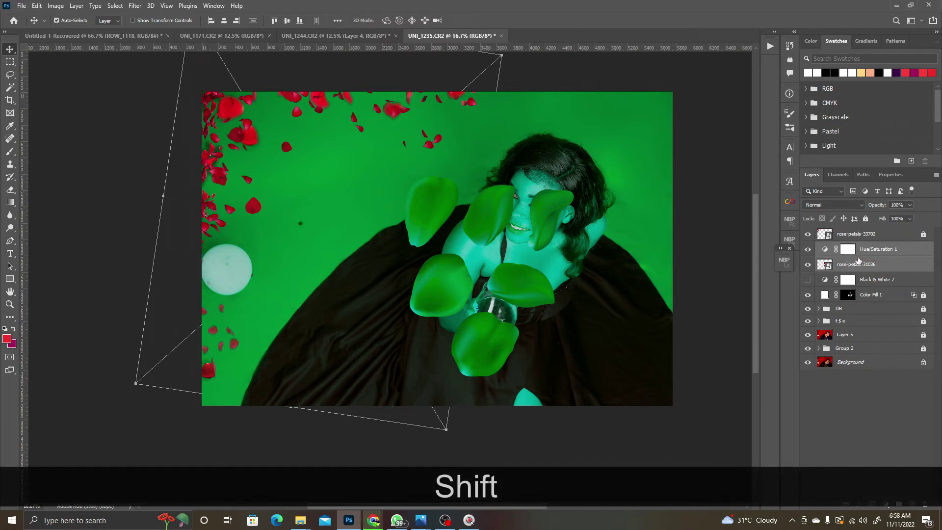
click(872, 256)
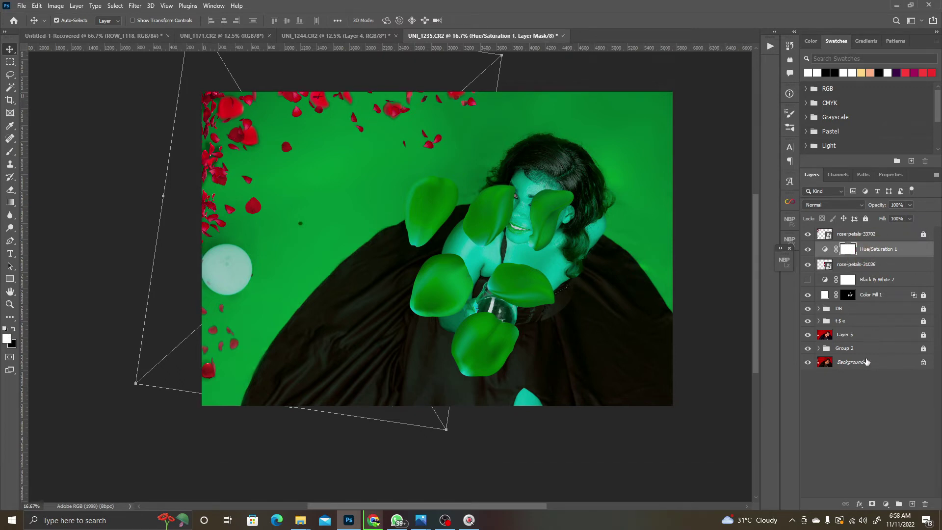
click(886, 504)
click(831, 446)
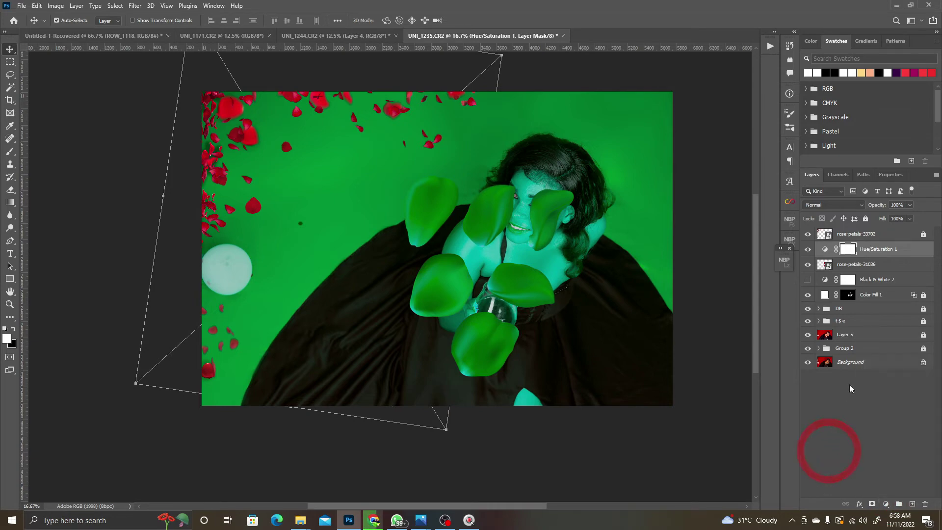
right_click(866, 251)
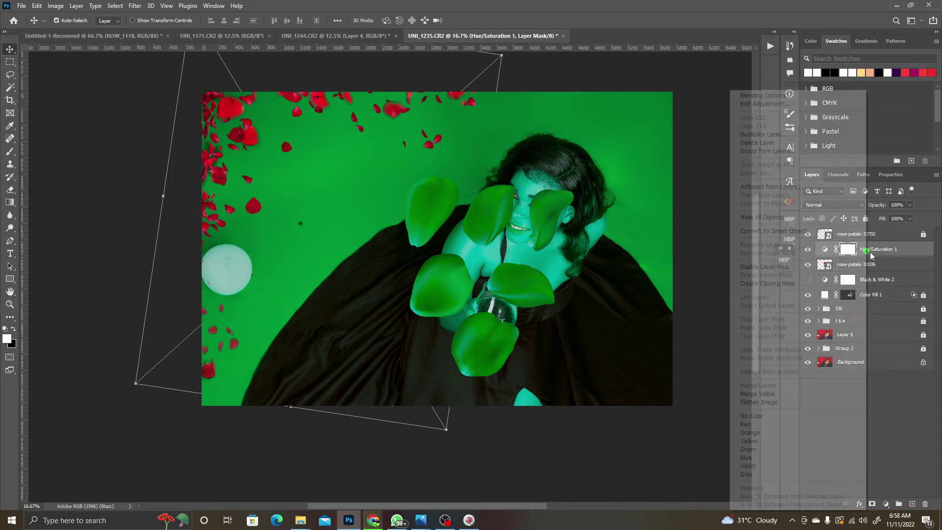
click(784, 284)
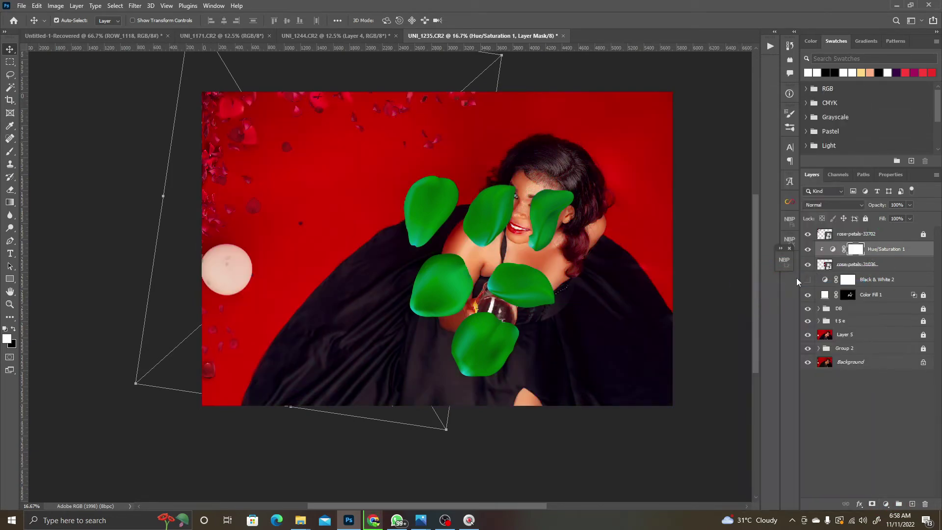
Step: Convert the Hue/Saturation 1 adjustment and rose-petals-31036 together into one smart object
shift+click(891, 264)
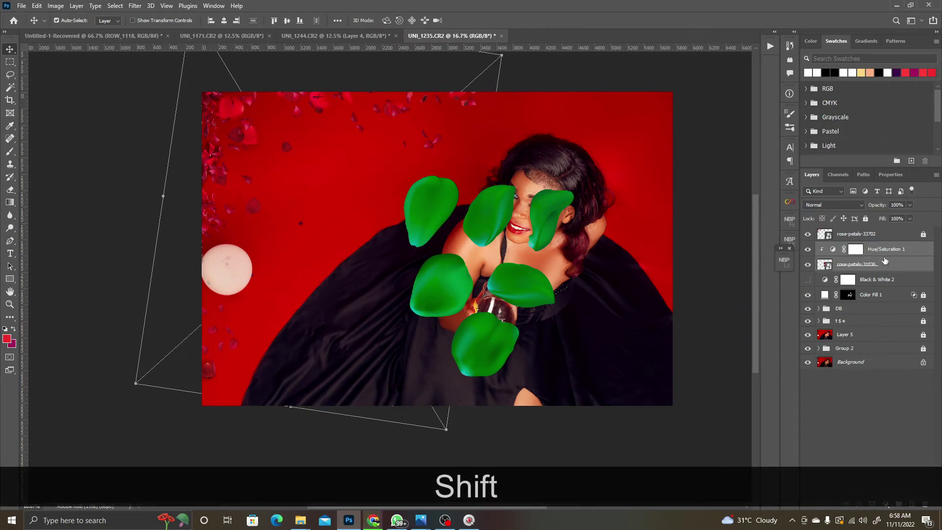
right_click(885, 260)
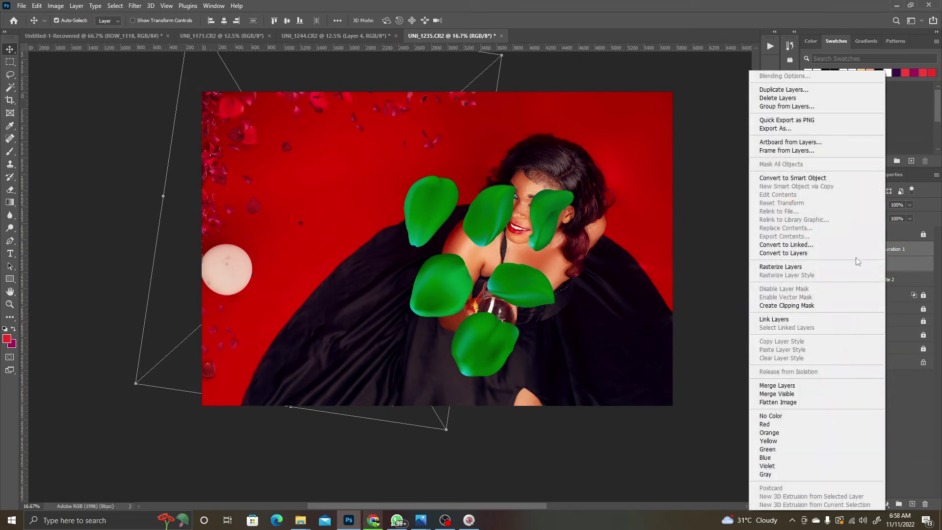
click(794, 178)
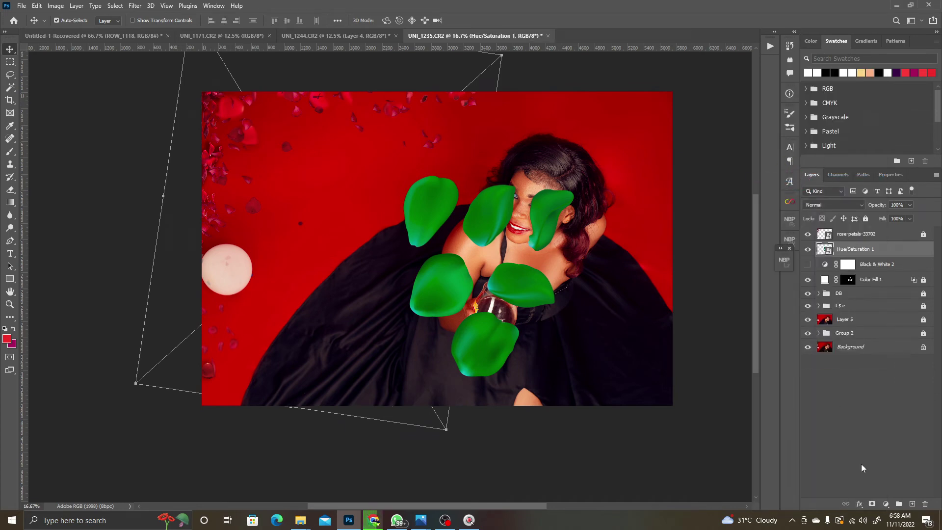
Step: Add a layer mask to the green petals' smart object and enlarge the Brush to 800 px
click(872, 504)
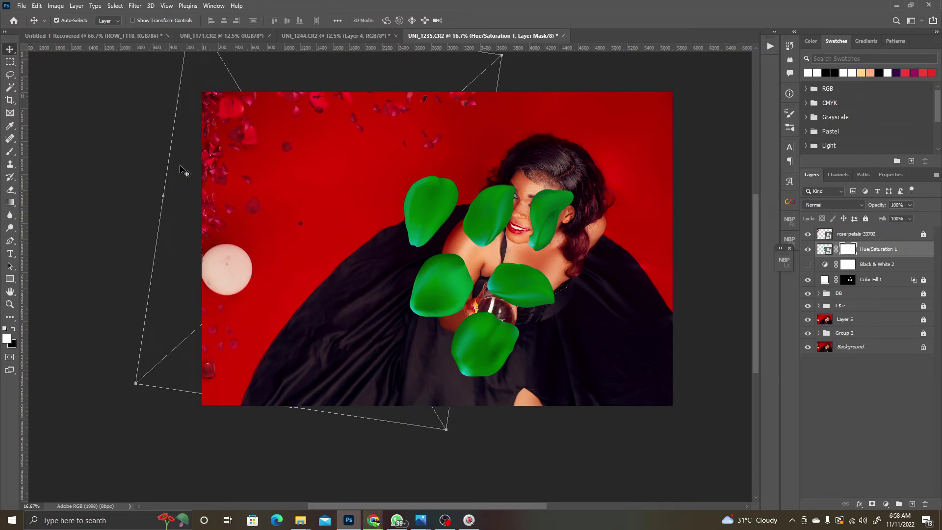
click(11, 151)
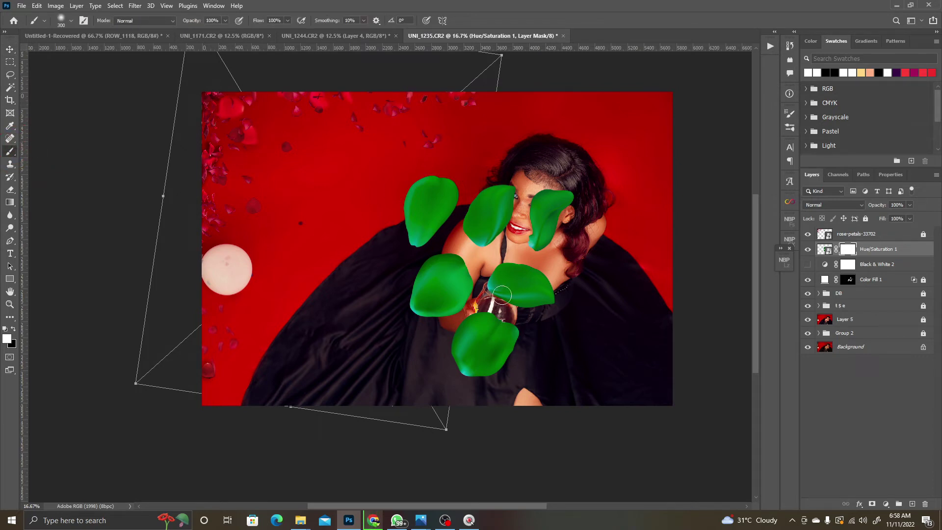
key(bracketright)
key(bracketright)
key(bracketright)
key(bracketright)
key(bracketright)
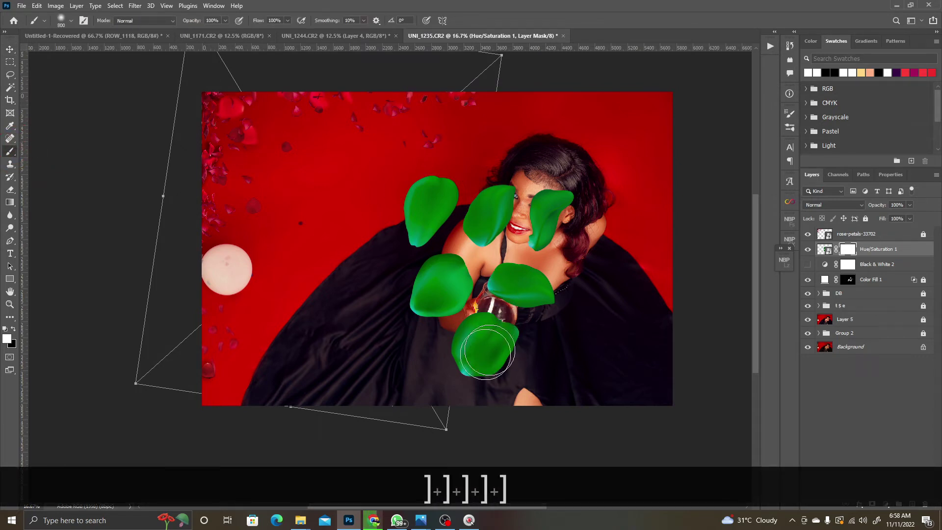
Step: Paint black on the mask with a 500 px brush to hide every green petal except the one beside the woman's arm
key(x)
mouse_move(479, 357)
mouse_down()
mouse_move(490, 341)
mouse_move(475, 342)
mouse_move(478, 333)
mouse_move(487, 348)
mouse_move(504, 349)
mouse_move(483, 371)
mouse_move(497, 346)
mouse_move(447, 356)
mouse_move(541, 288)
mouse_move(515, 272)
mouse_move(505, 278)
mouse_move(563, 284)
mouse_move(549, 203)
mouse_move(559, 200)
mouse_move(539, 222)
mouse_move(478, 208)
mouse_move(525, 203)
mouse_move(511, 224)
mouse_move(472, 229)
mouse_move(435, 218)
mouse_move(446, 210)
mouse_move(441, 194)
mouse_move(413, 230)
mouse_move(417, 194)
mouse_move(447, 182)
mouse_move(406, 241)
mouse_move(491, 229)
mouse_up()
key(ctrl+z)
key(bracketleft)
key(bracketleft)
key(bracketleft)
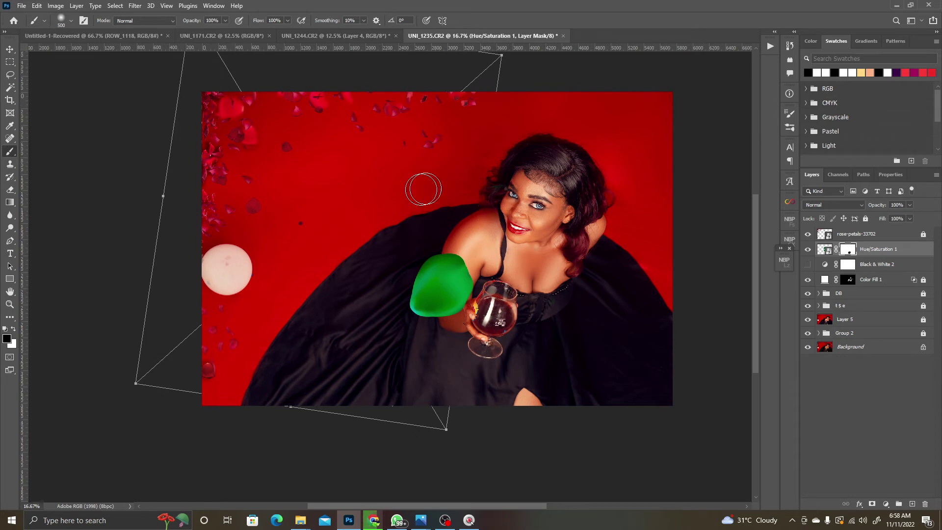
Step: Duplicate the masked green petal, arranging the petals on the lower dress, the dress's left side and the photo's right edge
drag(462, 372, 455, 378)
key(v)
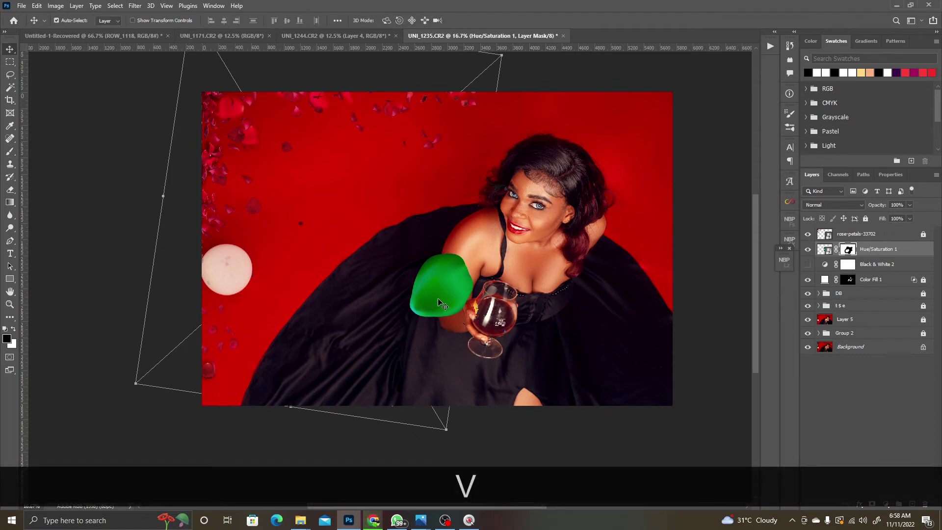
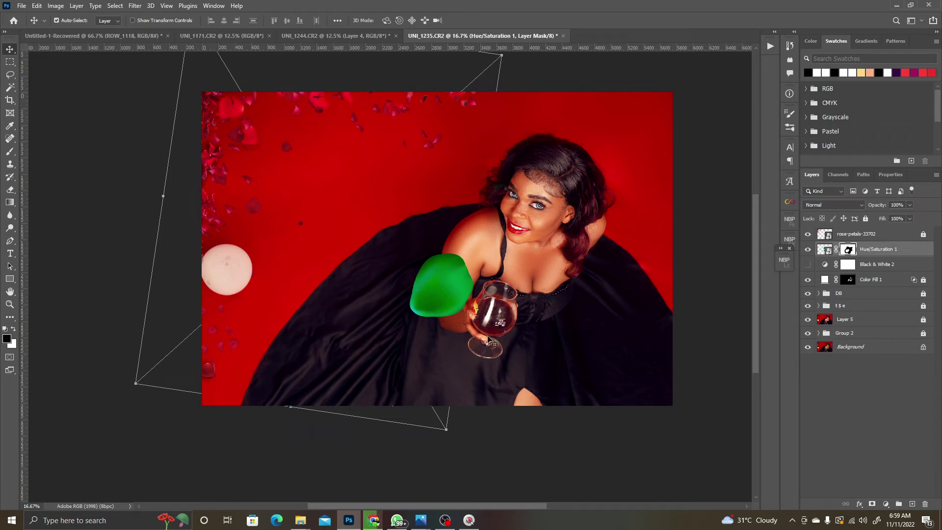
drag(431, 302, 342, 245)
key(alt)
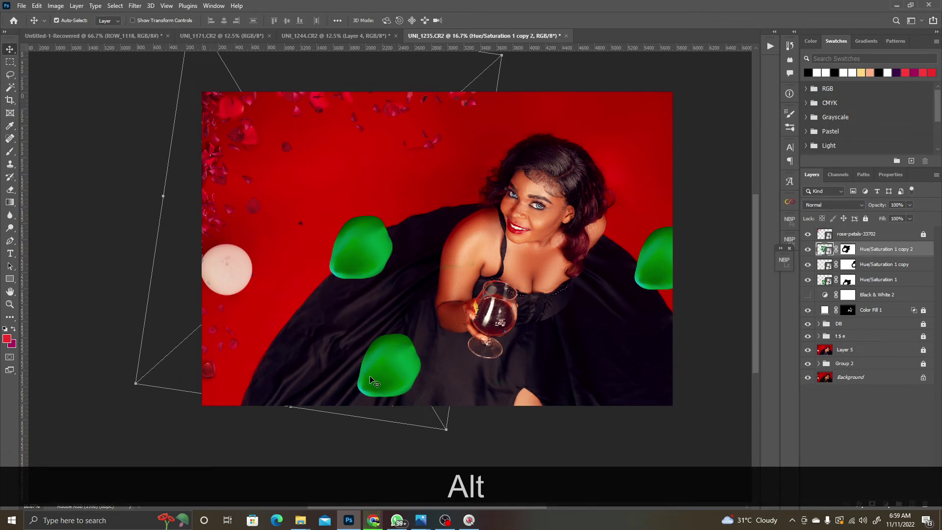
click(391, 370)
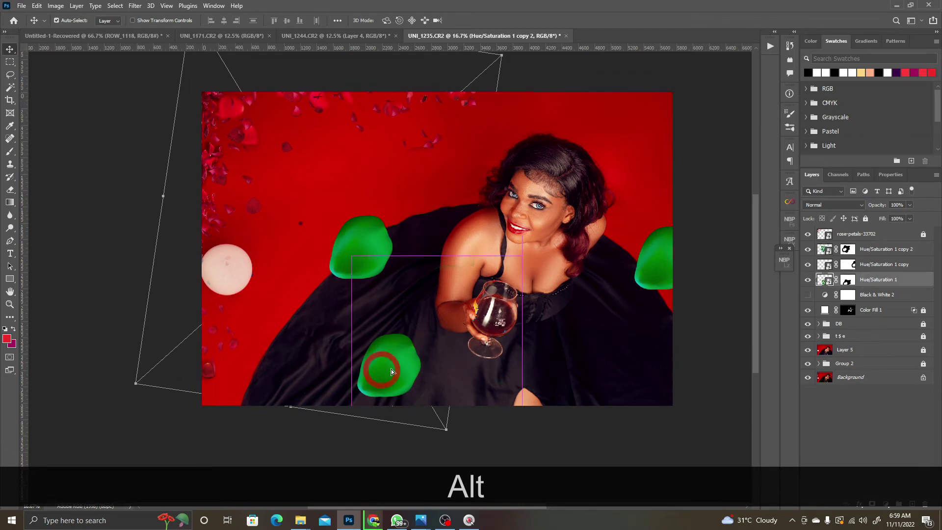
Step: Scale the green petal on the dress's left side to about 79% and nudge the other two petals slightly downward
click(358, 246)
key(ctrl+t)
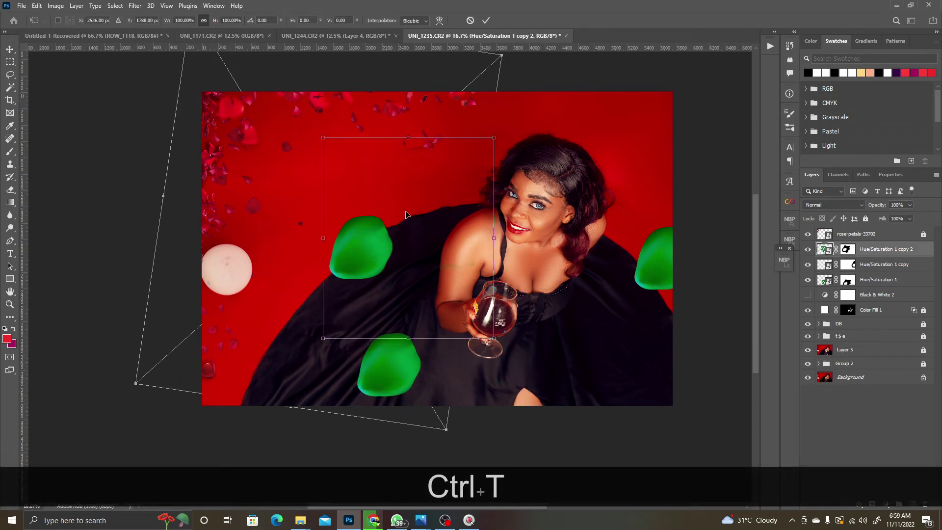
drag(491, 134, 445, 169)
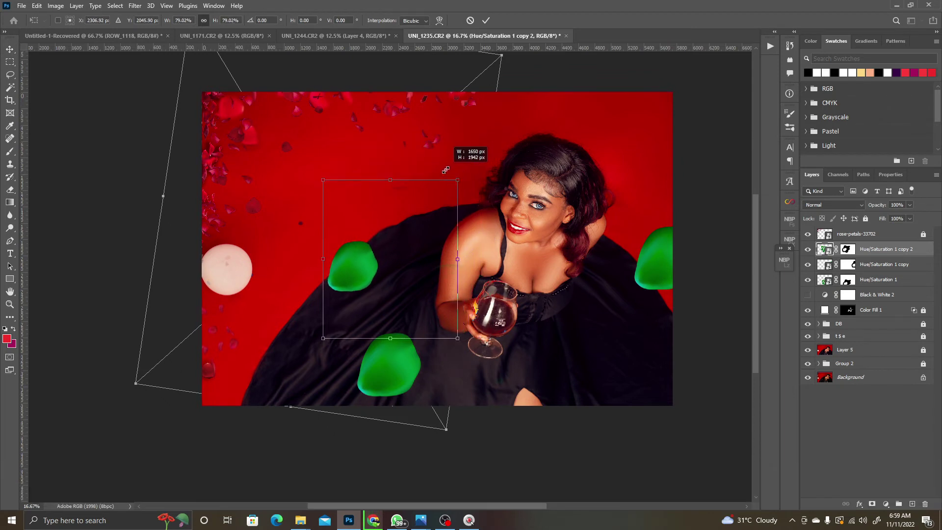
click(486, 21)
drag(398, 371, 399, 378)
mouse_move(640, 283)
mouse_down()
mouse_move(640, 292)
mouse_move(647, 275)
mouse_move(644, 284)
mouse_up()
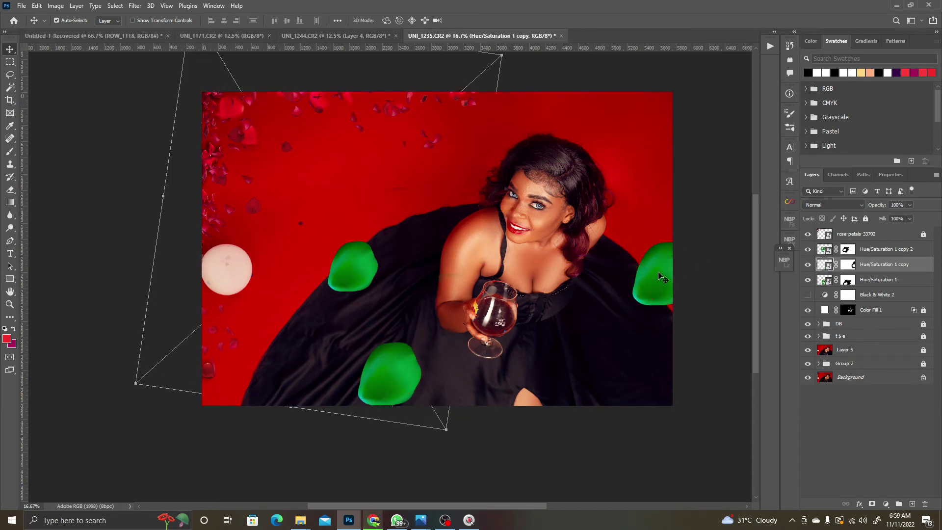
Step: Move the green petal at the photo's right edge upward and shift the lower dress petal slightly right
key(ctrl+r)
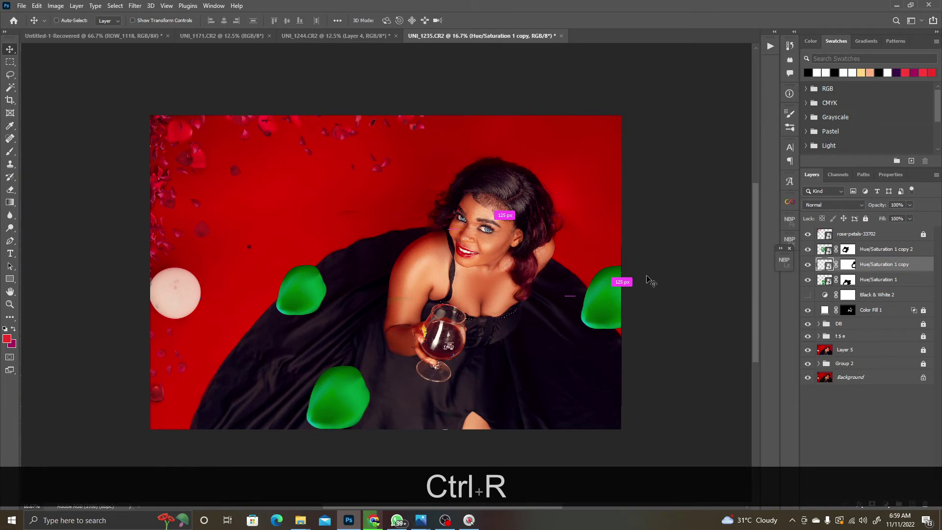
key(ctrl)
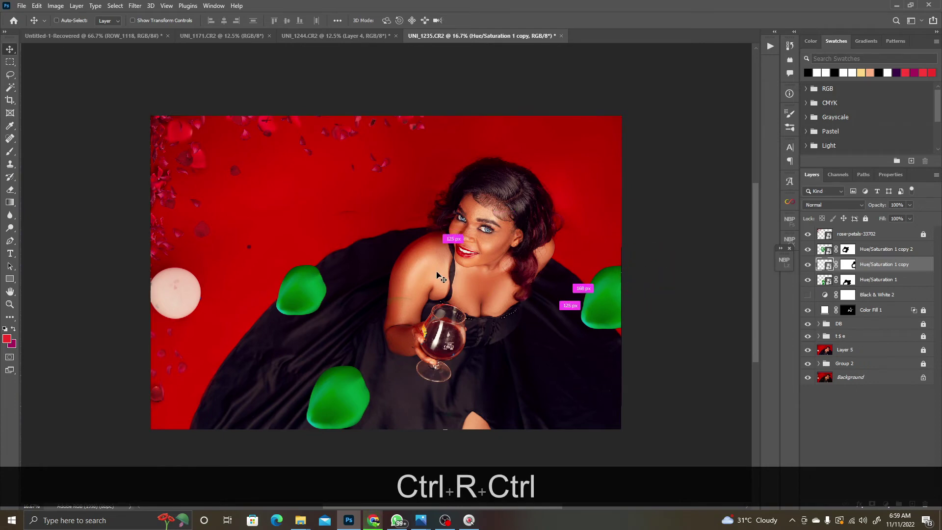
key(ctrl+r)
key(ctrl+space)
ctrl+click(484, 280)
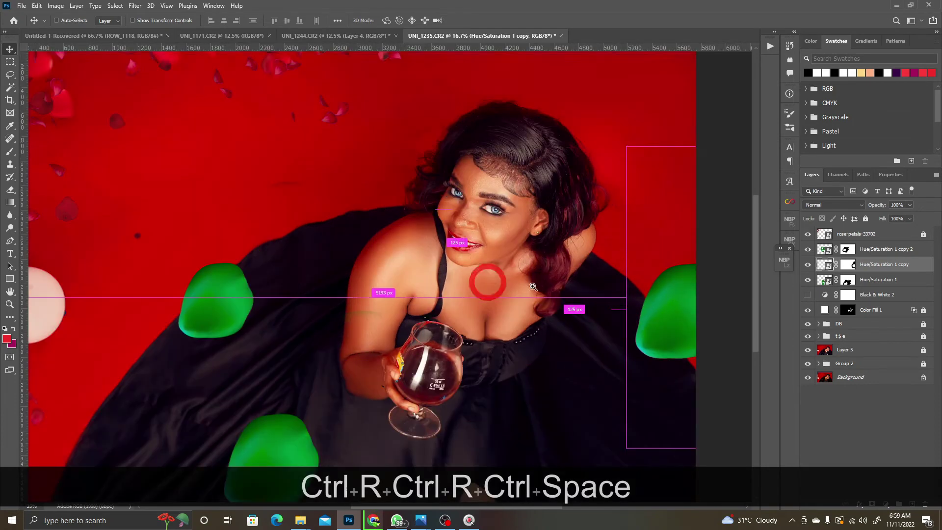
key(ctrl+alt+space)
ctrl+alt+click(491, 307)
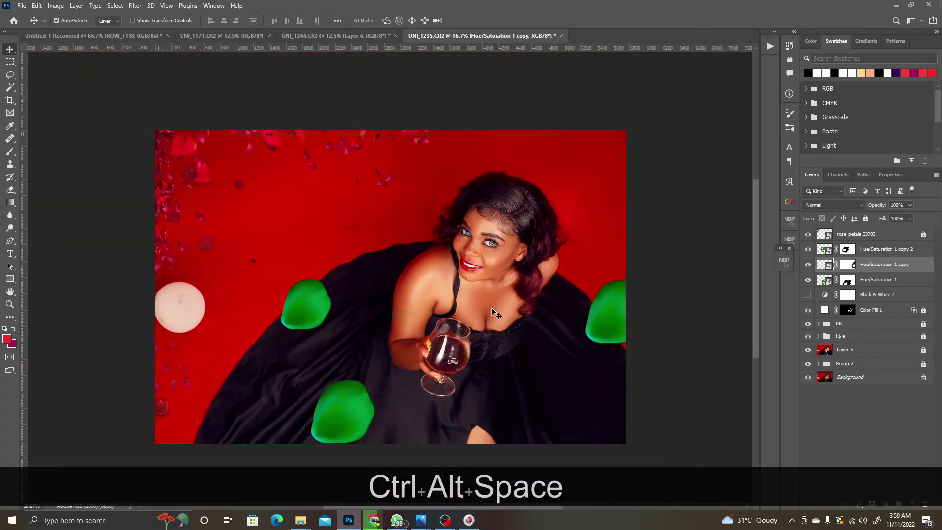
key(space)
drag(472, 321, 484, 284)
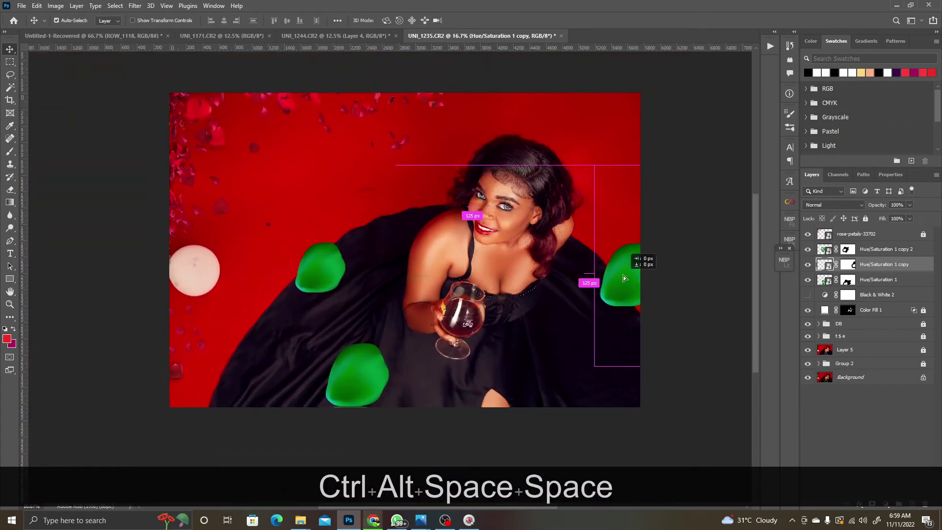
drag(632, 277, 633, 240)
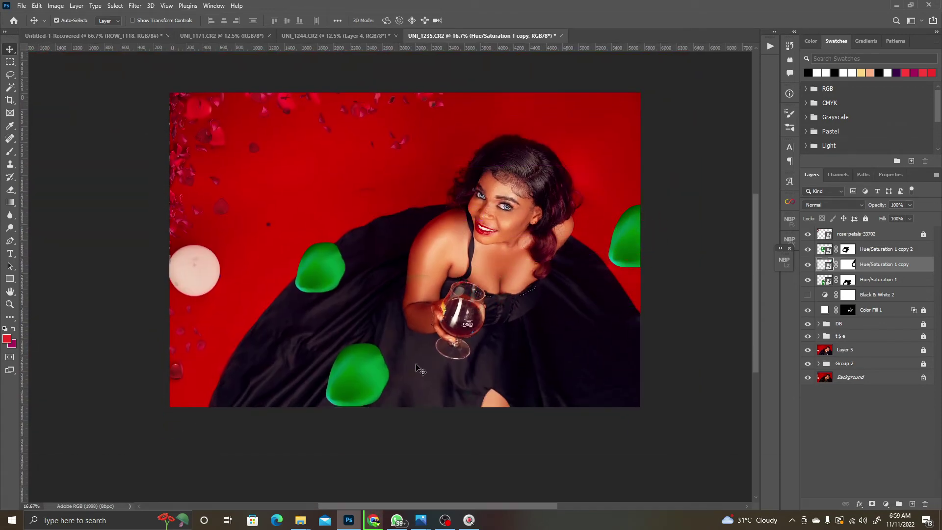
drag(332, 396, 374, 386)
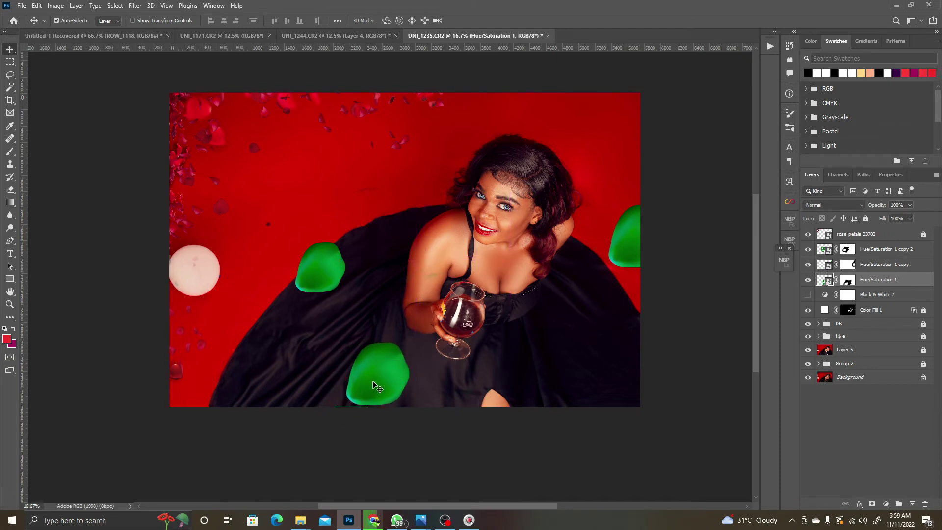
Step: Duplicate green petals to the photo's lower right, upper left and top edge, and move the smaller one to the dress's lower-left edge
click(327, 274)
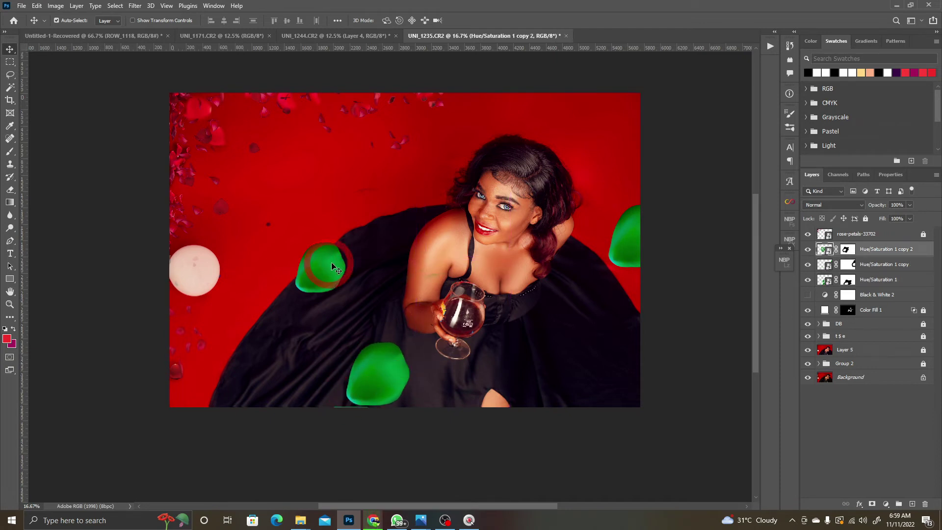
drag(327, 274, 584, 413)
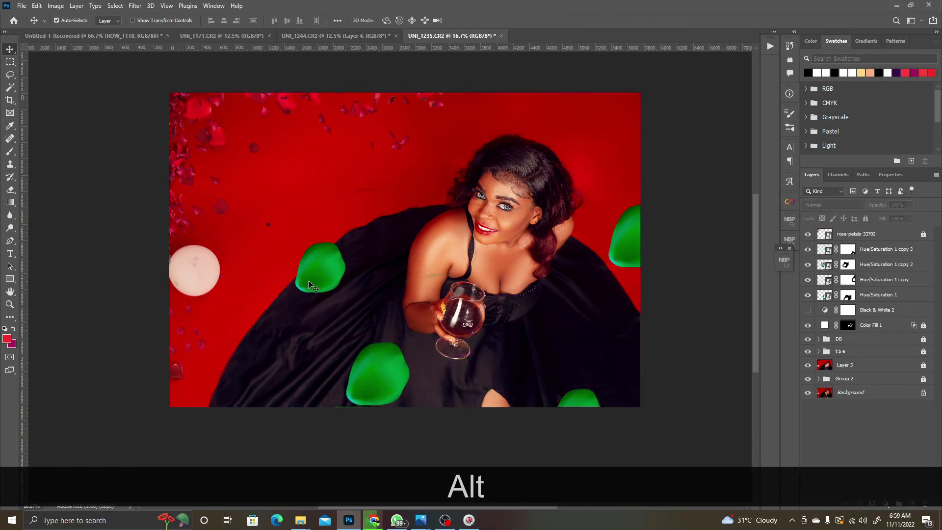
drag(313, 286, 256, 340)
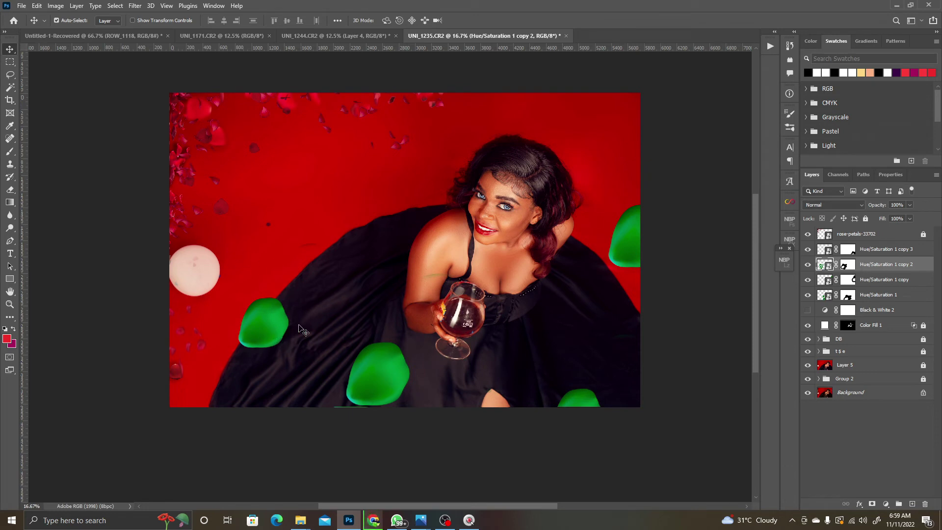
click(384, 390)
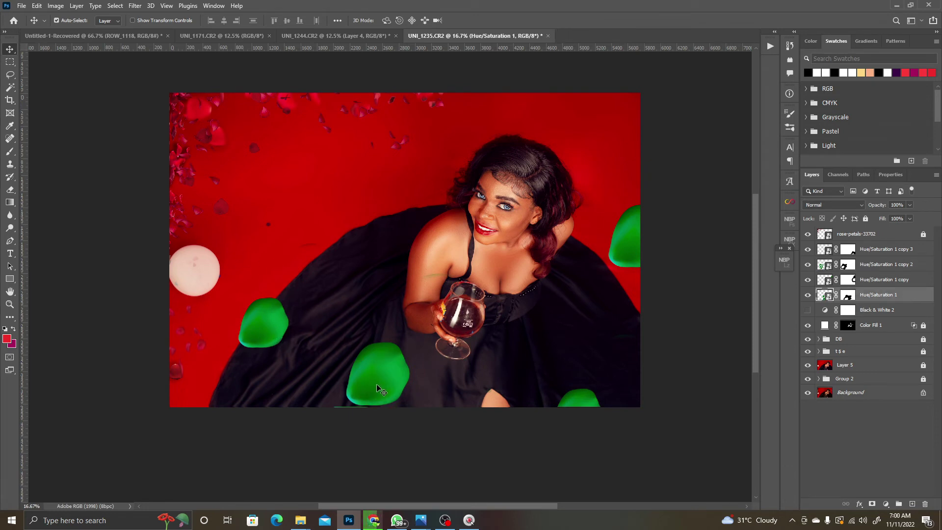
drag(381, 390, 575, 80)
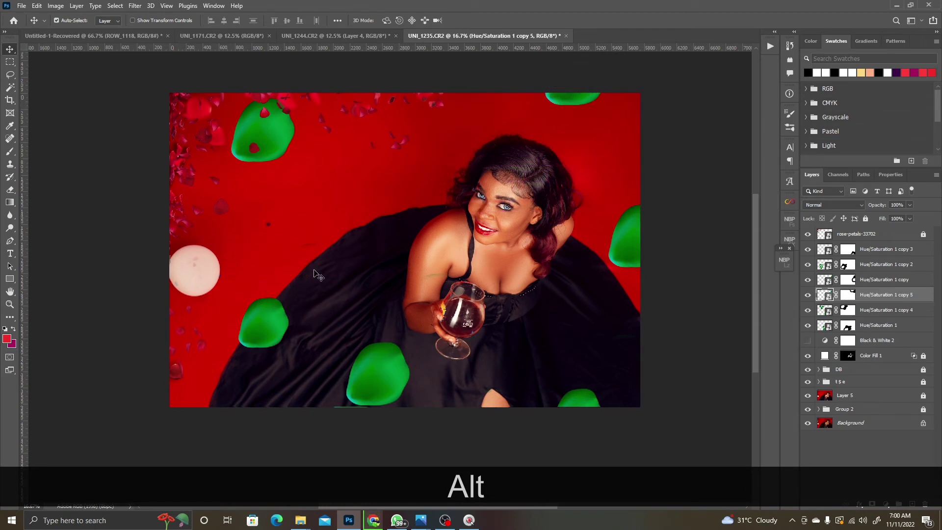
Step: Touch up the Hue/Saturation 1 layer's mask with the black 500 px Brush
click(377, 382)
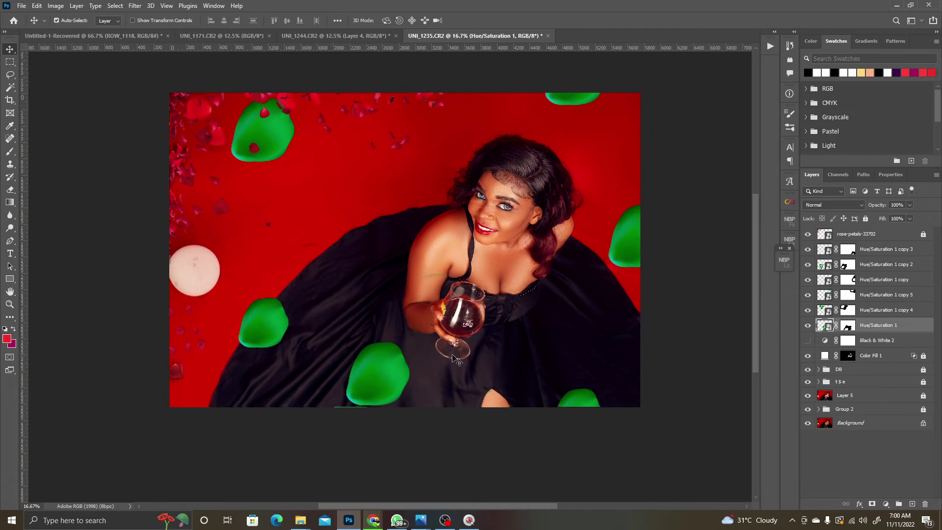
click(807, 326)
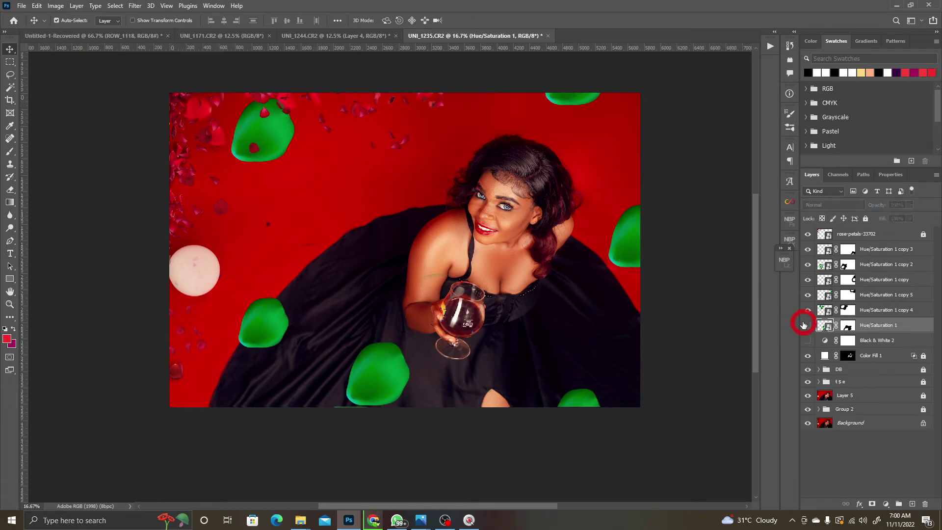
click(807, 326)
click(848, 326)
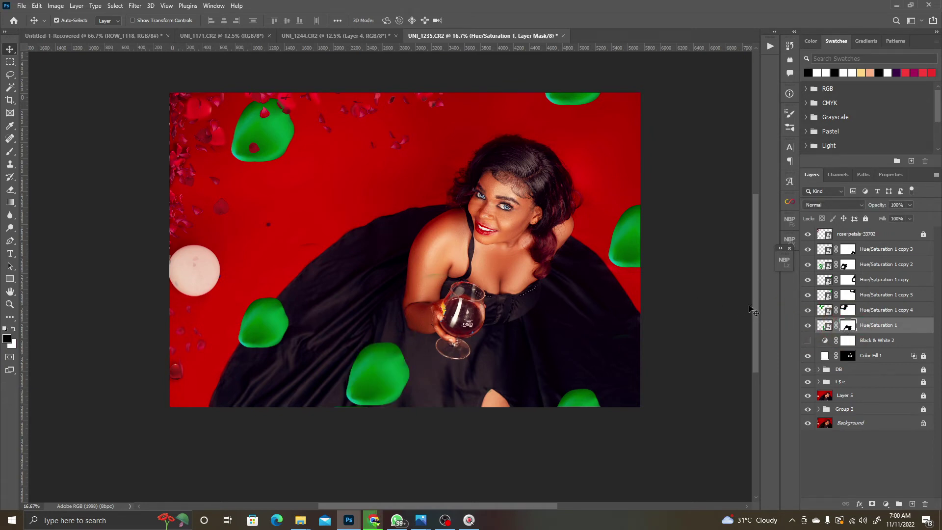
key(b)
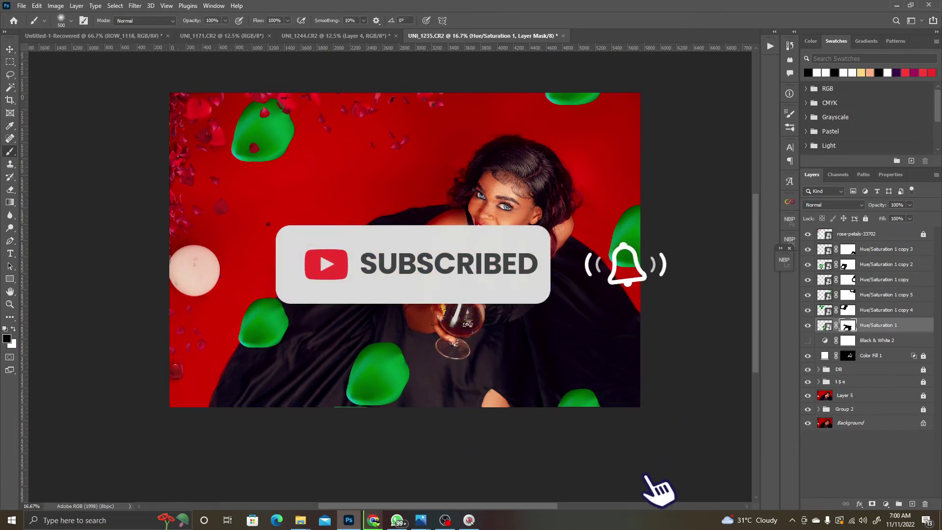
Step: Nudge the green petal at the dress's lower-left edge inward and target its layer mask with the Brush
key(v)
drag(266, 320, 270, 317)
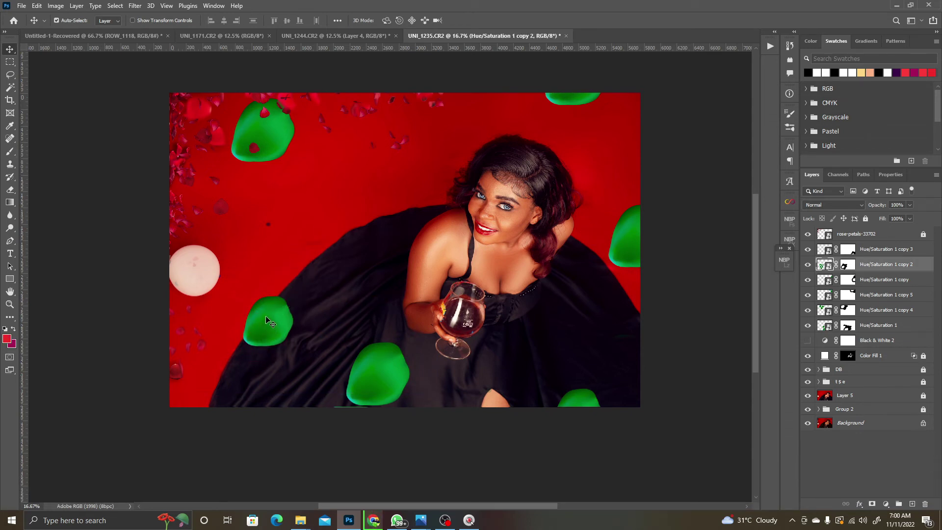
key(v)
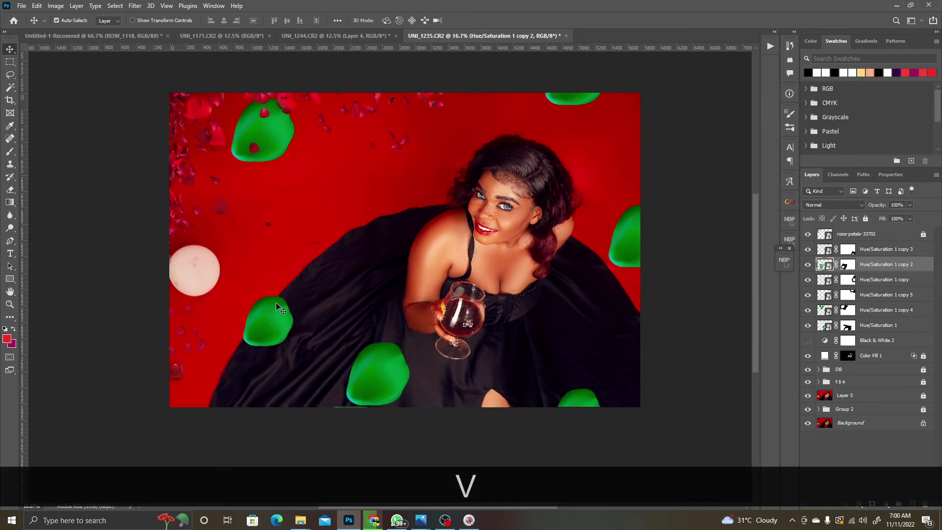
key(b)
click(847, 264)
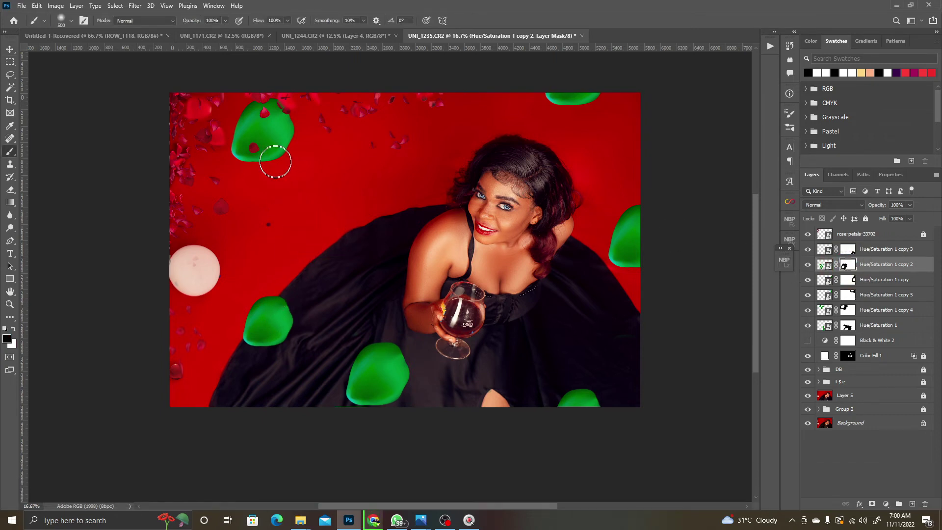
Step: Try to paint black along the lower edge of the upper-left green petal on its layer mask
key(v)
click(279, 139)
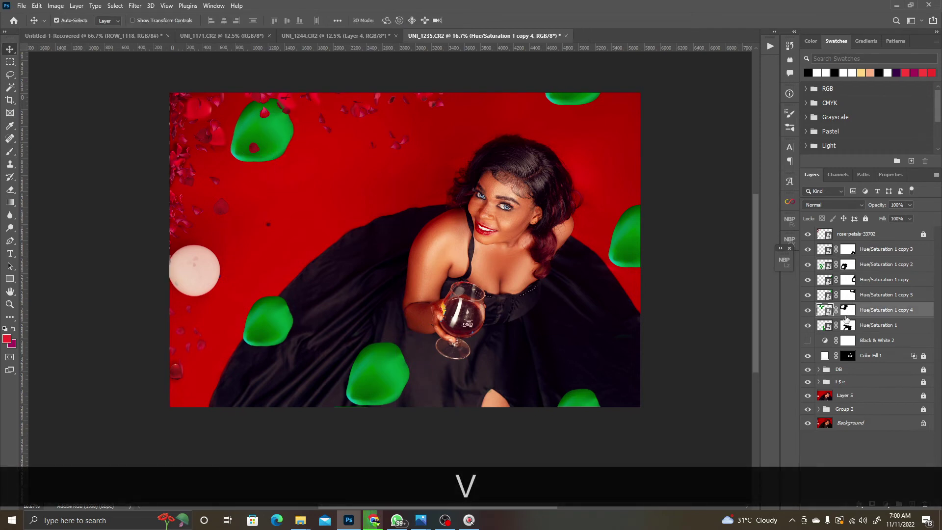
click(846, 310)
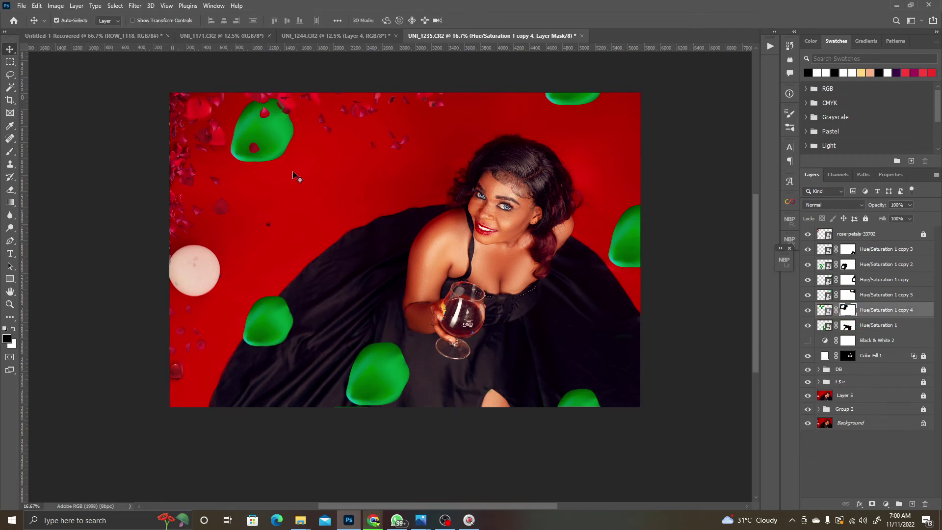
key(b)
drag(284, 162, 267, 180)
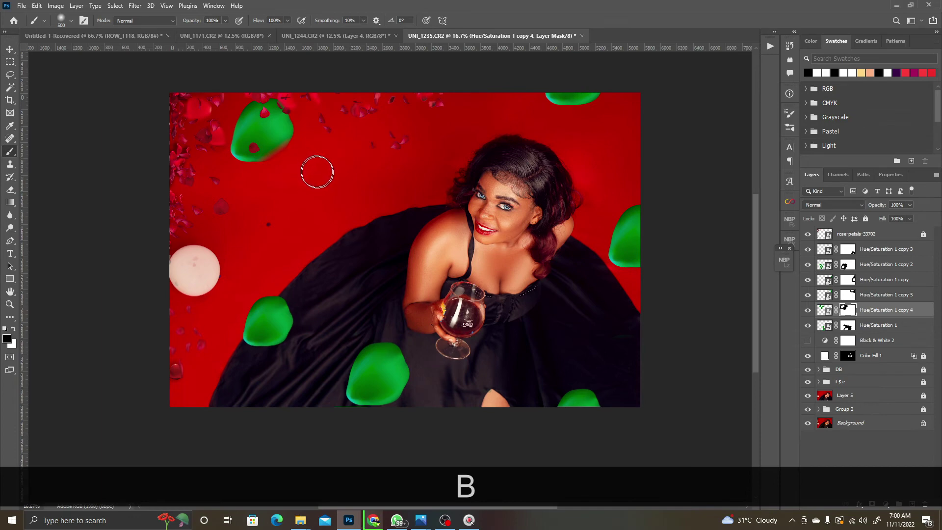
key(ctrl+z)
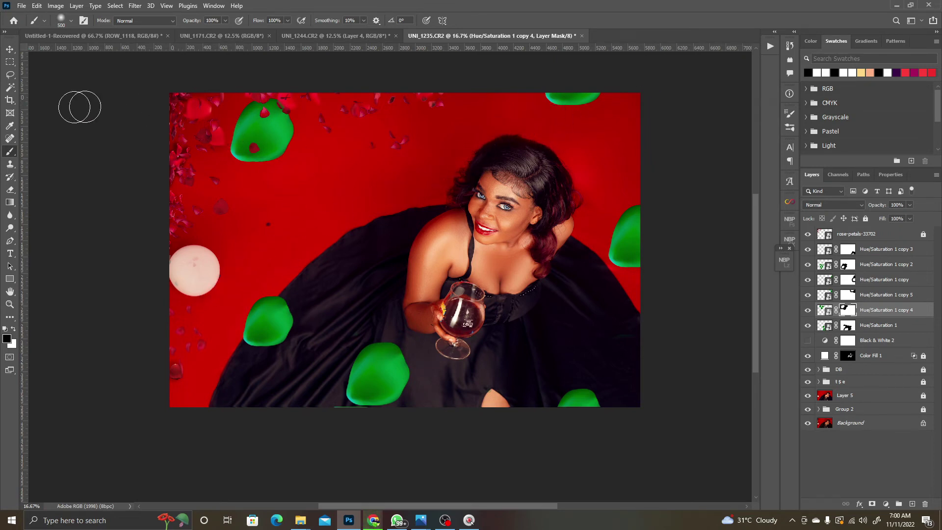
Step: Group all six green petal layers and place the group above the rose-petals-33702 layer
click(9, 51)
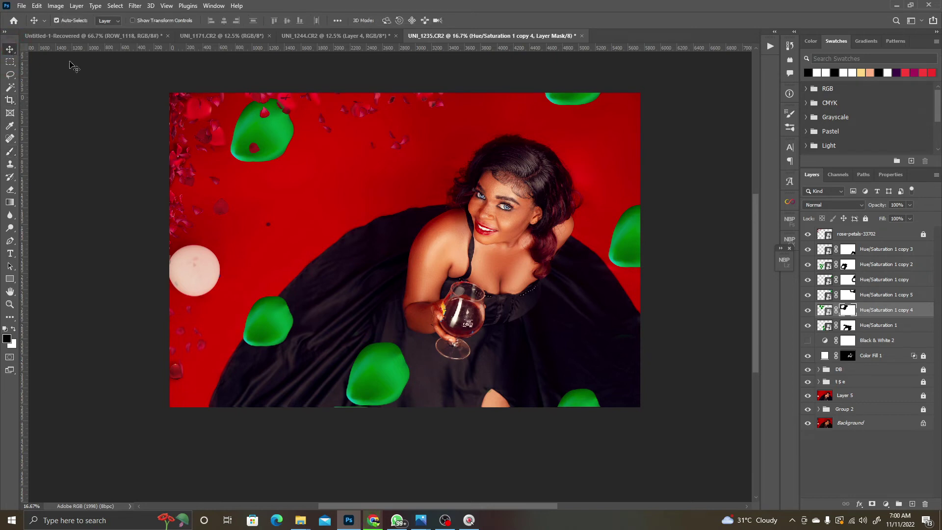
click(200, 134)
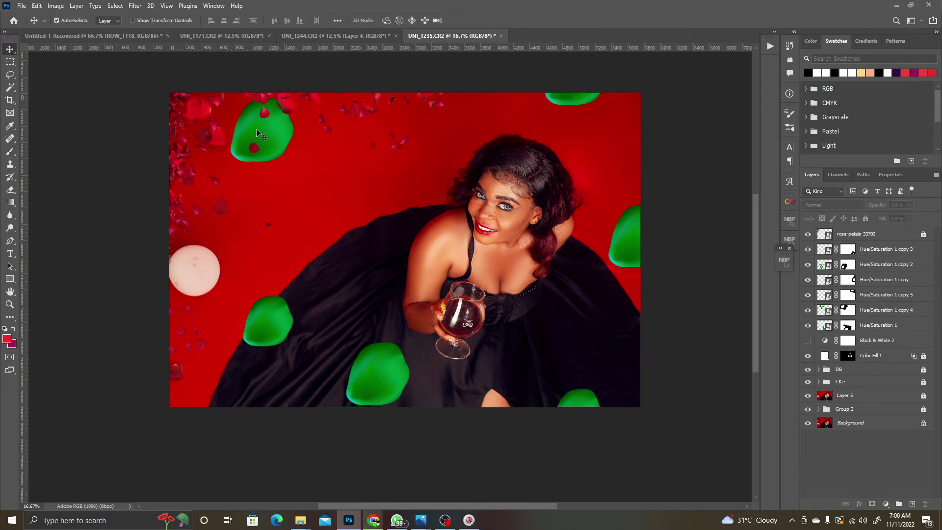
click(878, 254)
shift+click(878, 327)
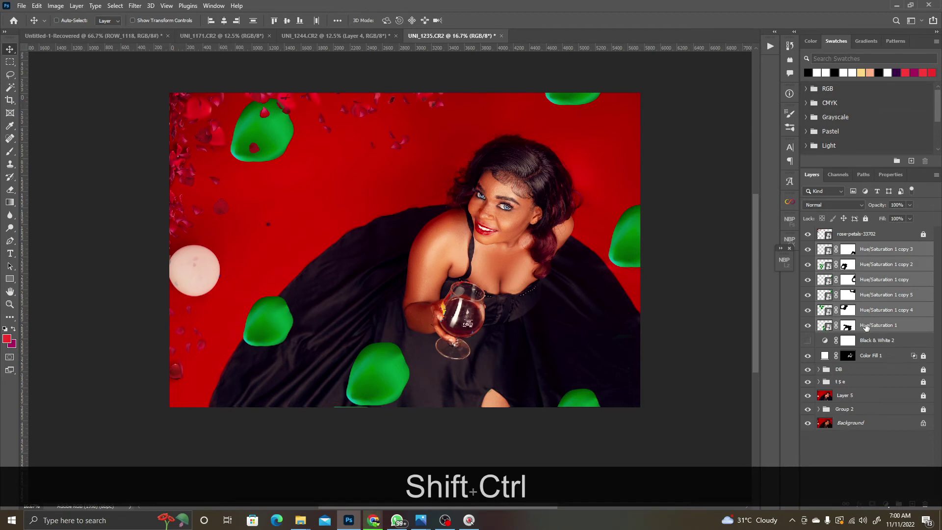
key(ctrl+shift+g)
drag(873, 249, 874, 229)
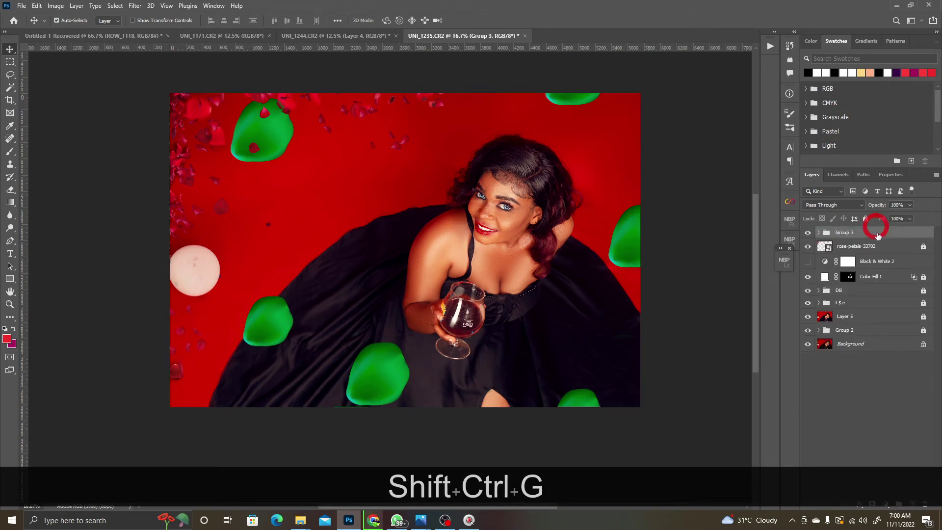
Step: Unlock the rose-petals-33702 layer, shift its petals outward toward the photo's upper-left corner, and lock the layer again
click(863, 245)
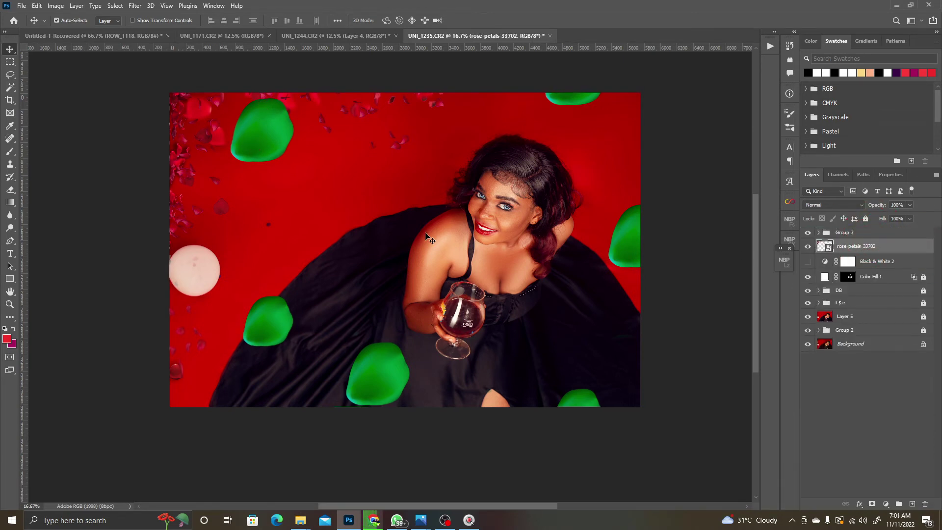
drag(185, 168, 163, 167)
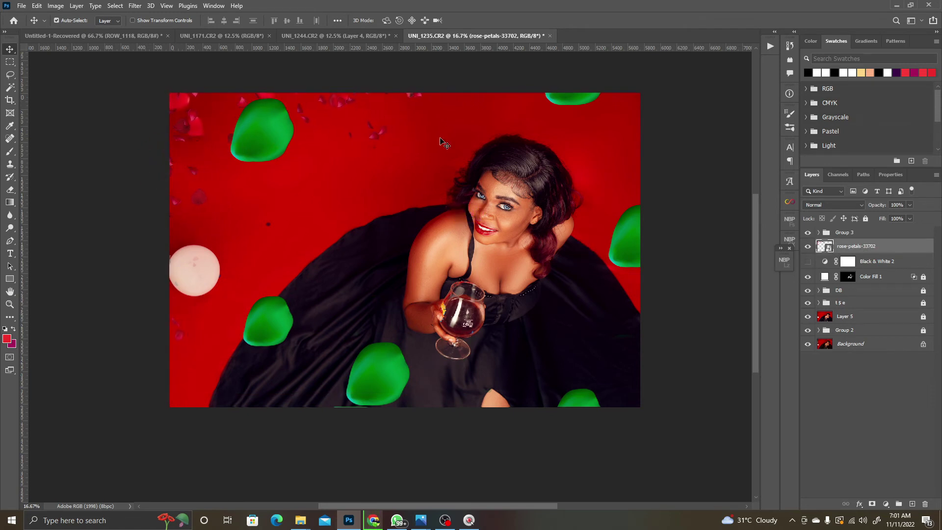
click(864, 219)
Step: Apply a Gaussian Blur with a 34.6 px radius to the large green petal at the photo's upper left
click(280, 140)
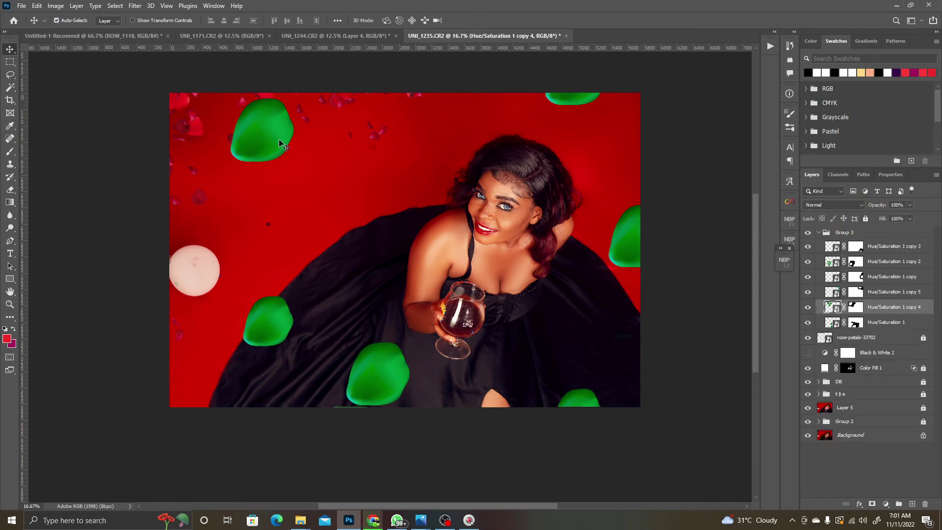
click(137, 6)
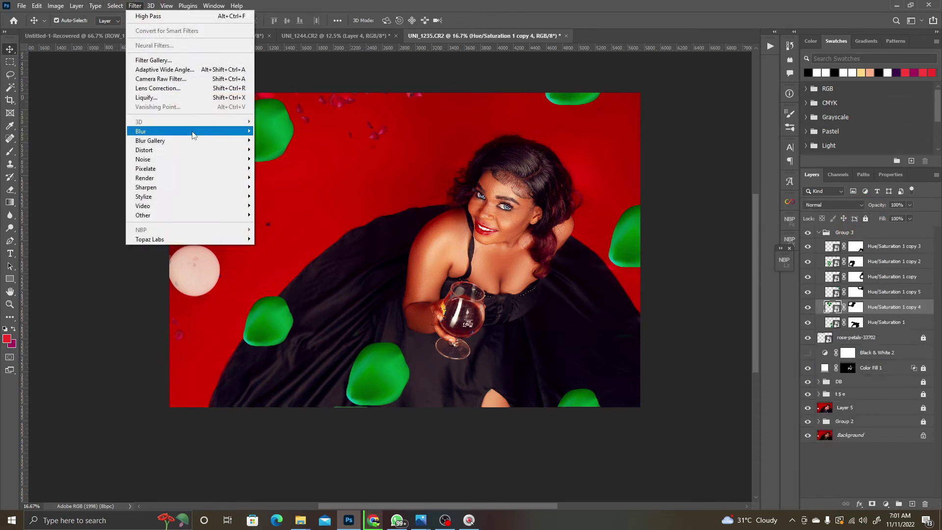
mouse_move(199, 134)
click(293, 169)
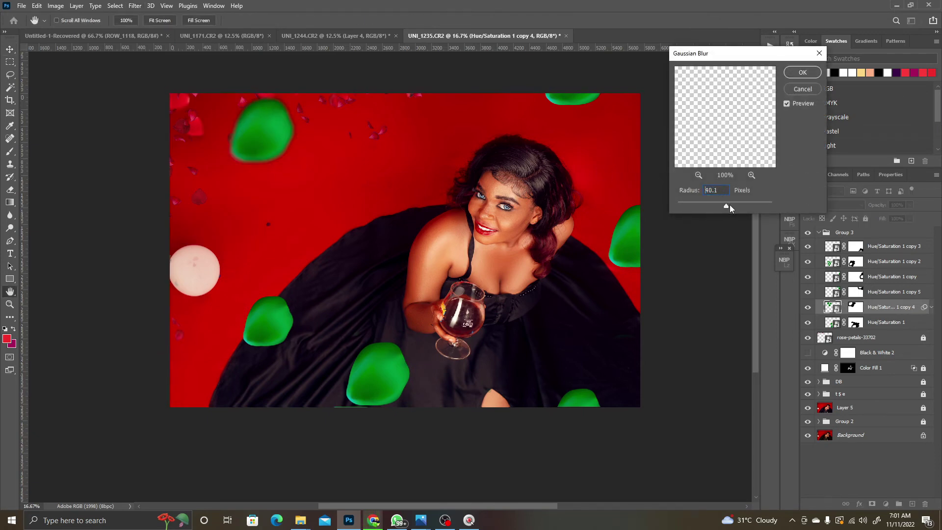
drag(729, 206, 724, 205)
click(803, 72)
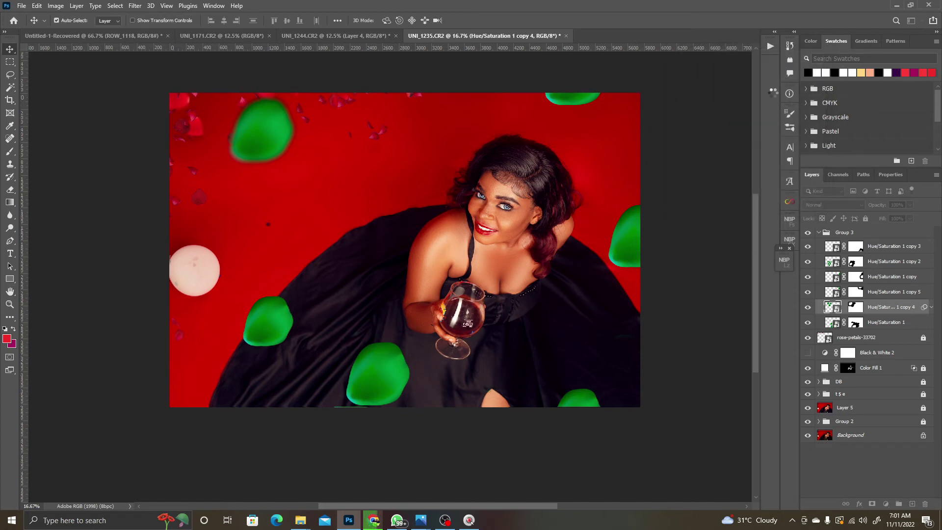
Step: Apply a Gaussian Blur with a 34.6 px radius to the green petal cut off by the photo's top edge
click(577, 103)
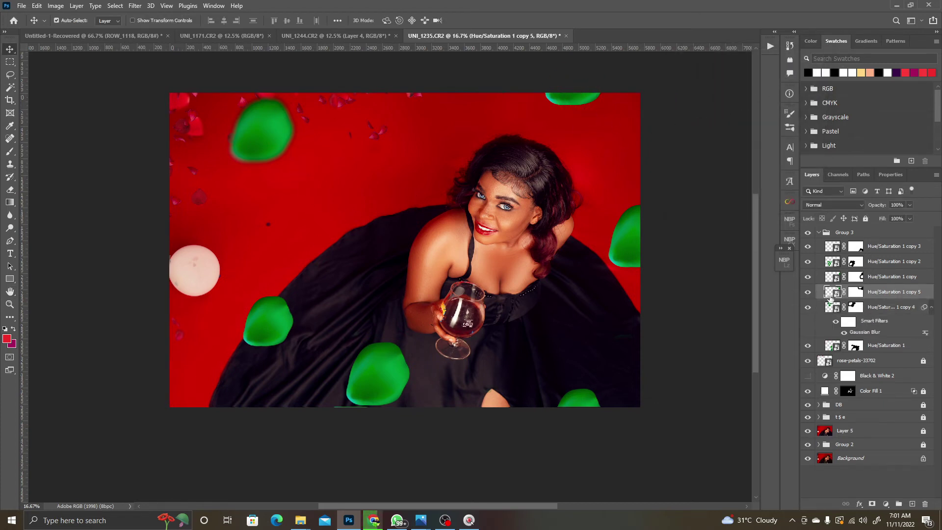
click(135, 6)
click(147, 15)
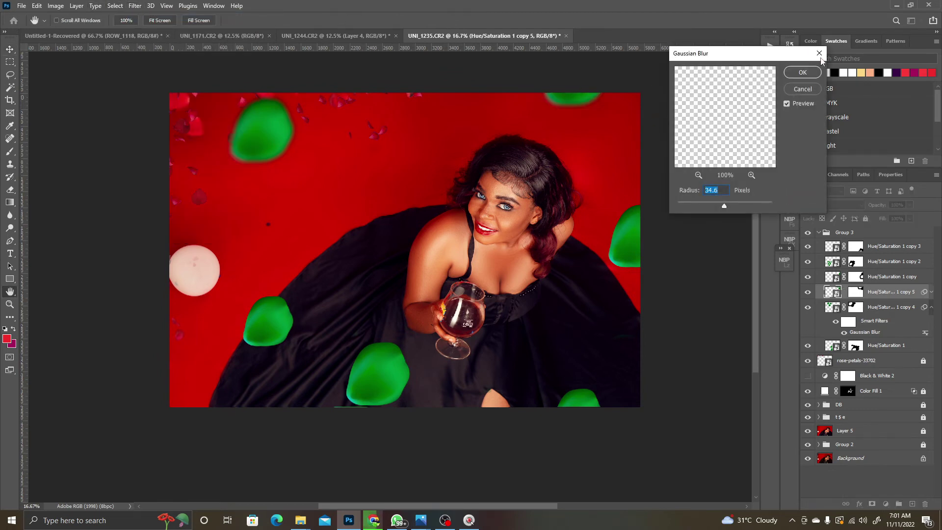
click(818, 53)
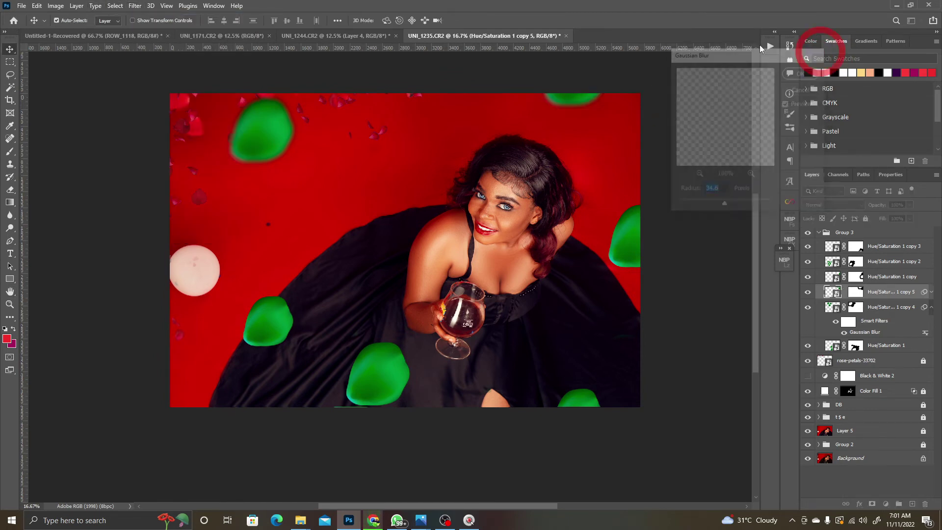
click(135, 6)
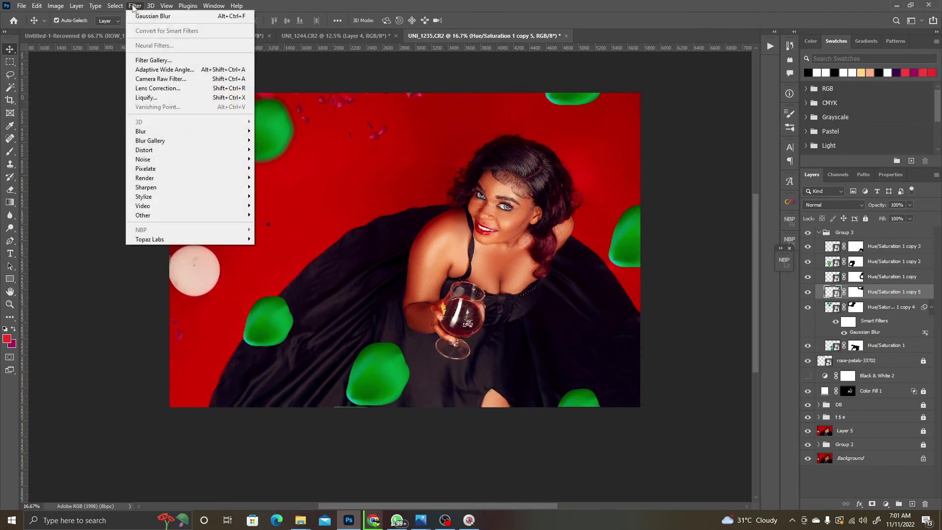
click(147, 15)
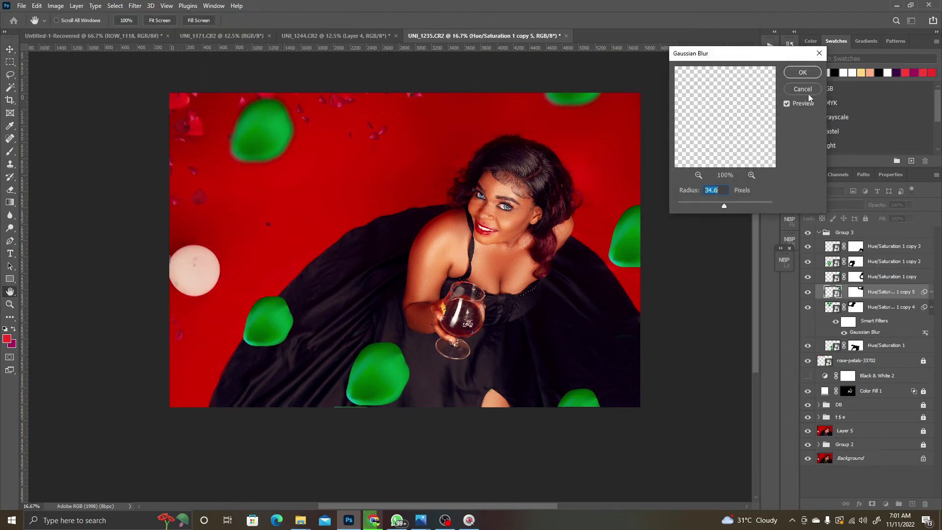
click(808, 92)
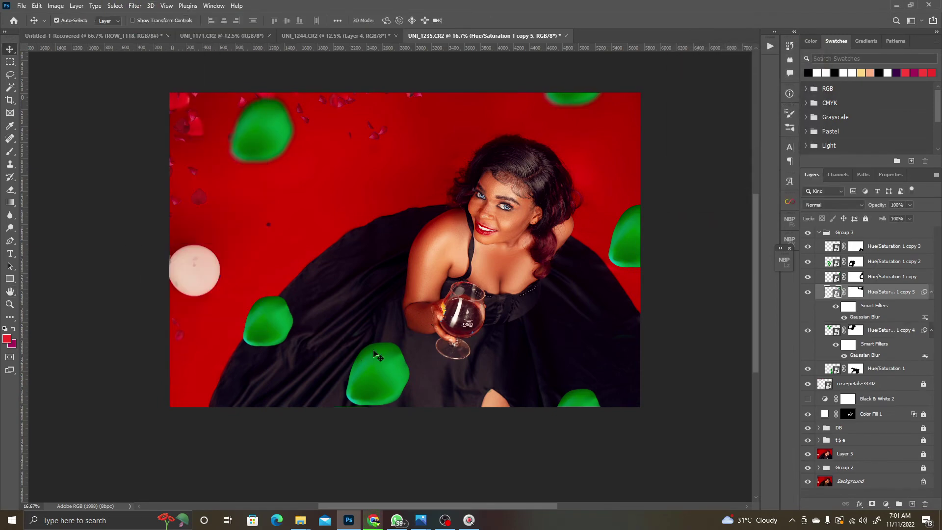
Step: Apply a Gaussian Blur with a 61.1 px radius to the green petal at the photo's right edge
click(640, 245)
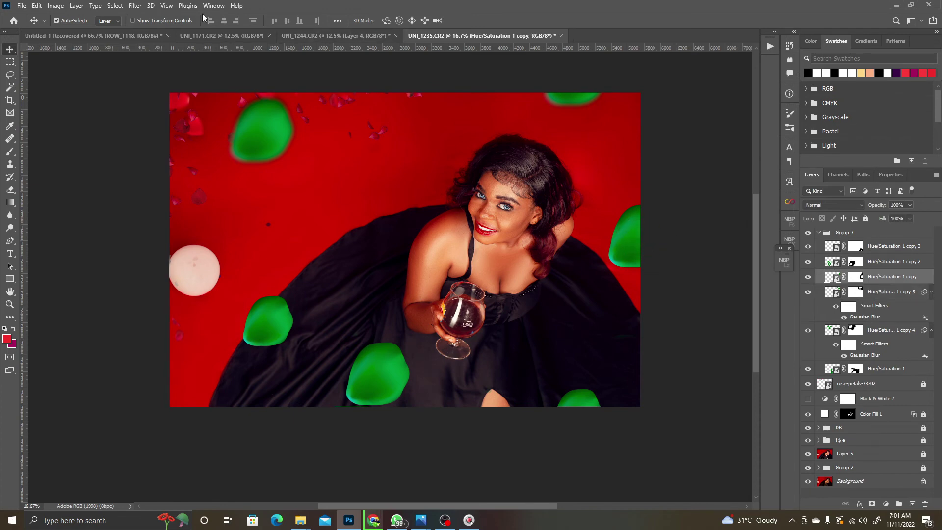
click(135, 5)
click(147, 15)
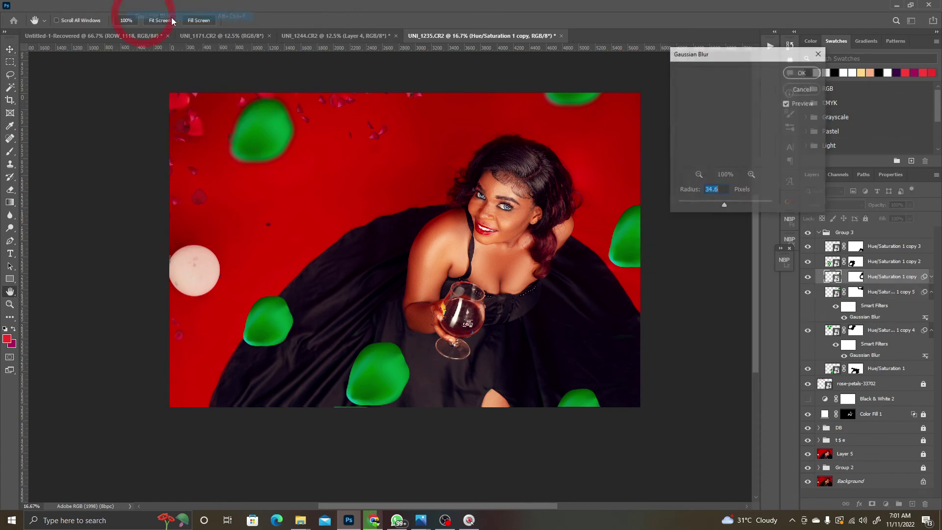
mouse_move(721, 205)
mouse_down()
mouse_move(711, 206)
mouse_move(727, 208)
mouse_up()
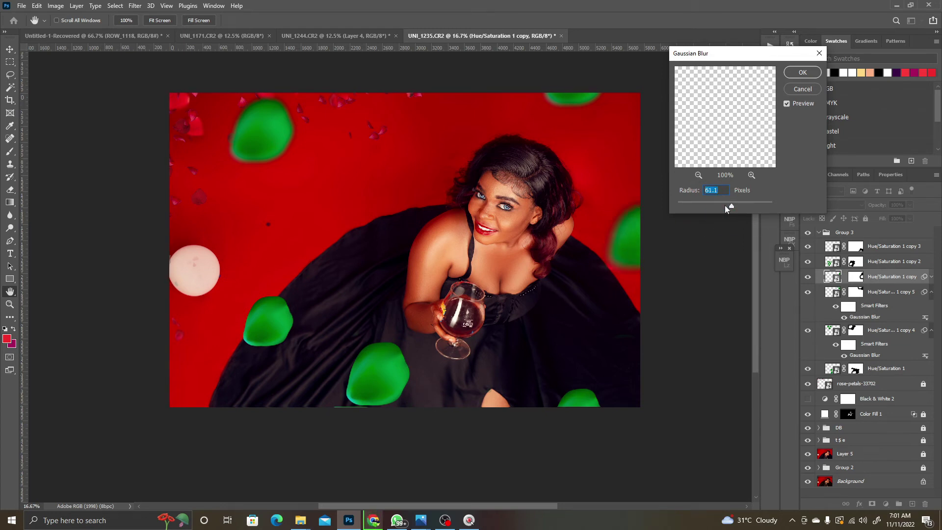
click(801, 74)
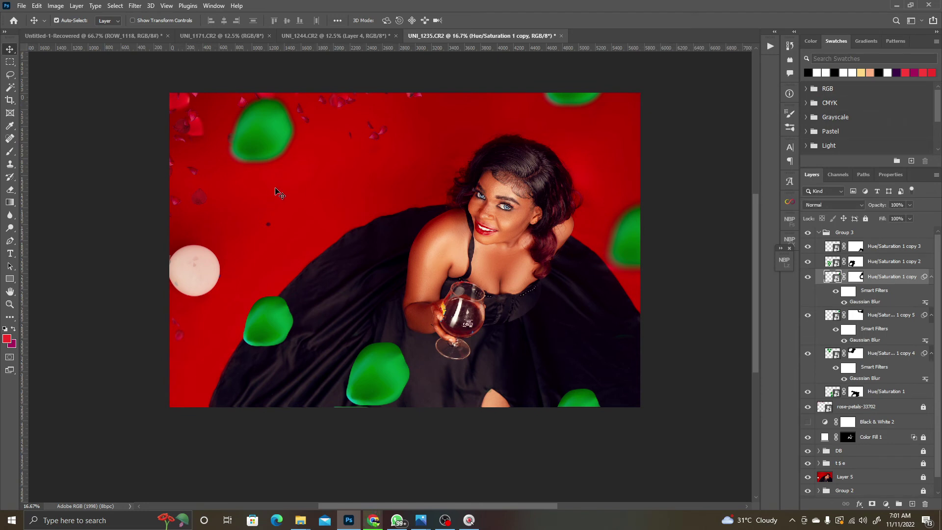
Step: Move the upper-left green petal against the top edge and shift the two petals on the dress outward toward the photo's lower edge
drag(275, 134, 350, 101)
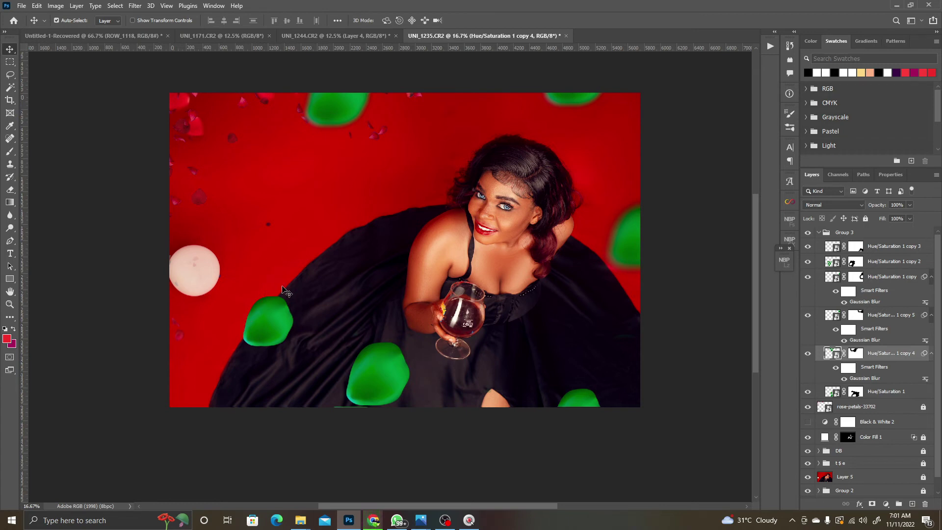
drag(270, 325, 239, 359)
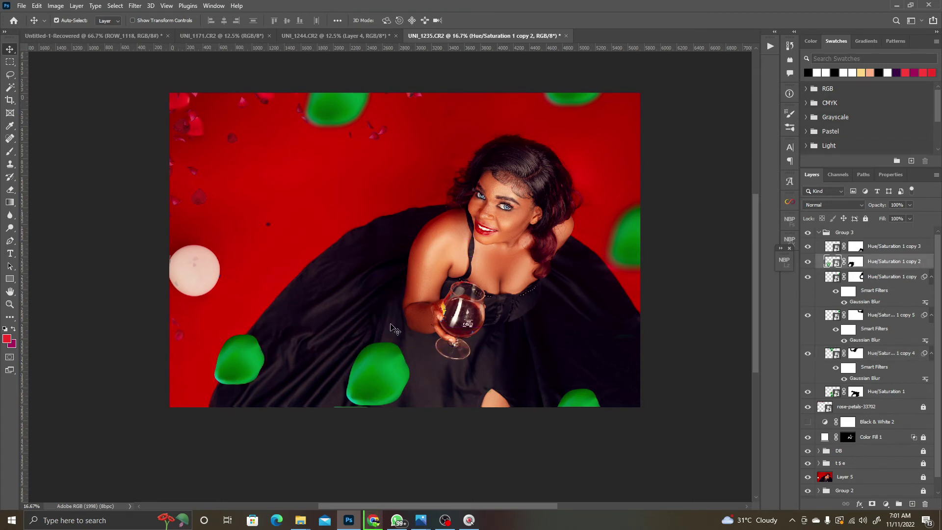
drag(392, 373, 425, 399)
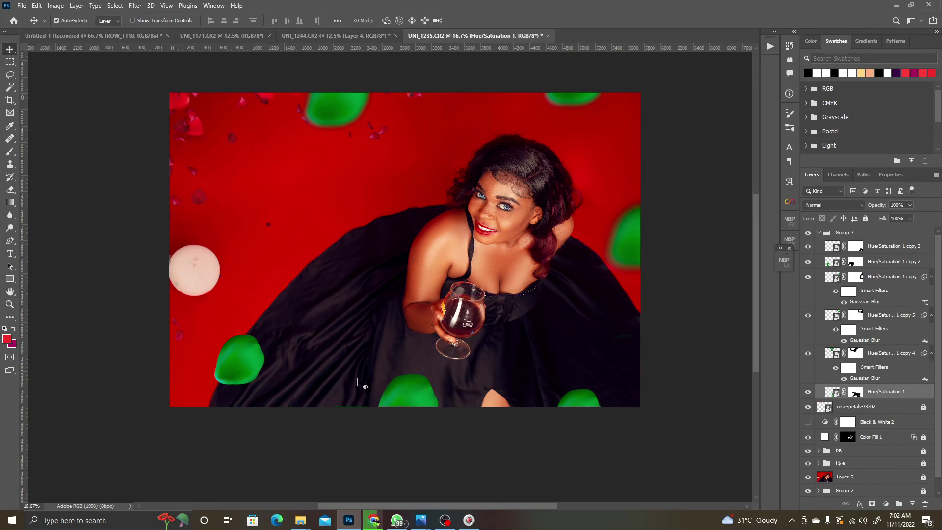
Step: Move the lower-left green petal inward onto the dress, scale it to 76.67%, and place it near the lower hem
drag(246, 351, 332, 348)
key(ctrl+t)
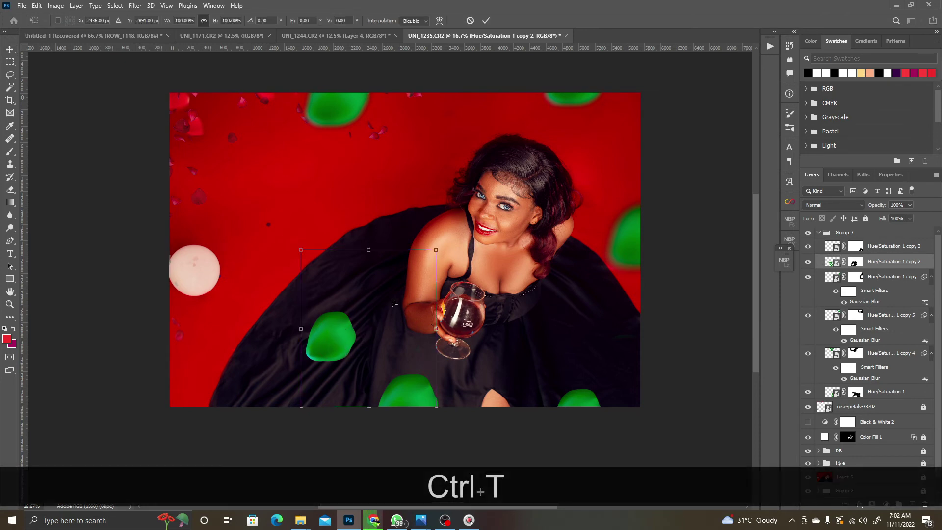
drag(437, 249, 404, 287)
drag(316, 355, 307, 374)
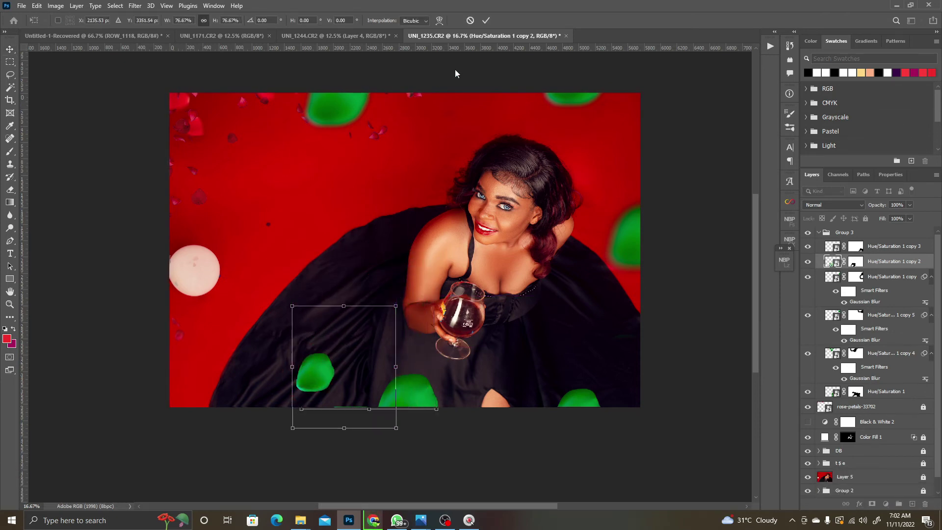
click(486, 21)
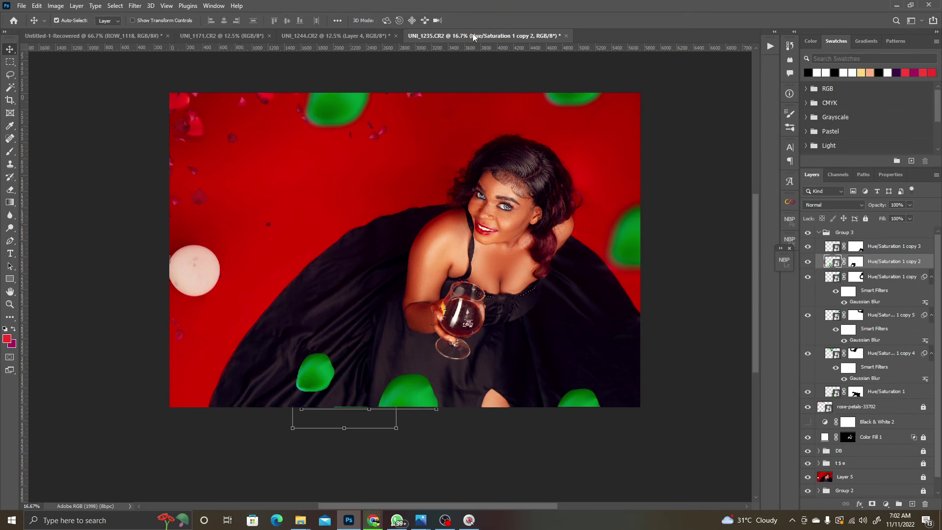
Step: Duplicate the bottom-edge green petal beside the woman's hair above her shoulder, rotated 80.59° and scaled to 70.31%
click(405, 402)
drag(405, 402, 405, 396)
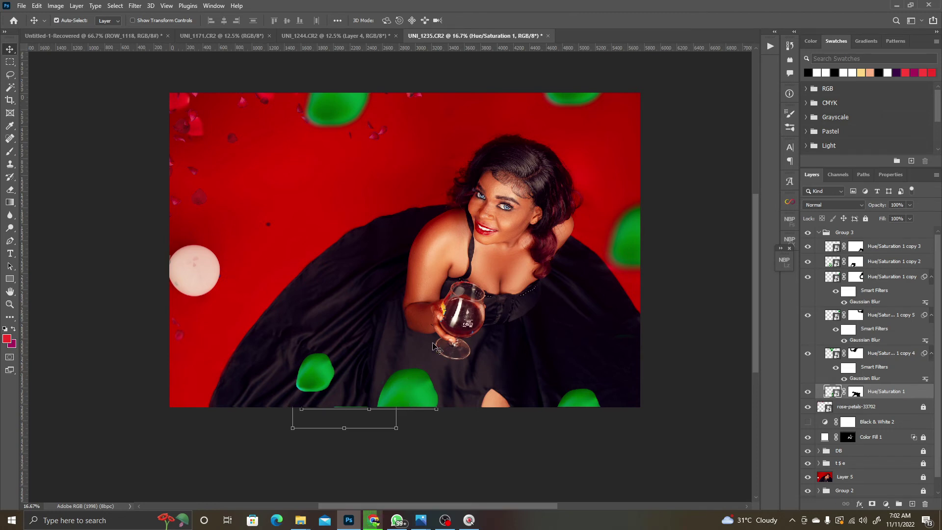
drag(408, 390, 425, 167)
key(ctrl+alt+t)
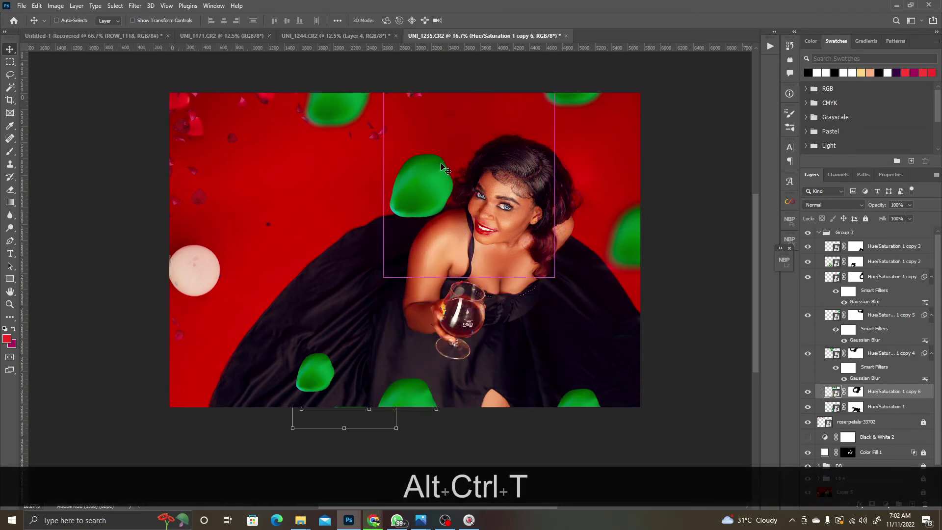
drag(565, 279, 382, 371)
drag(450, 156, 435, 196)
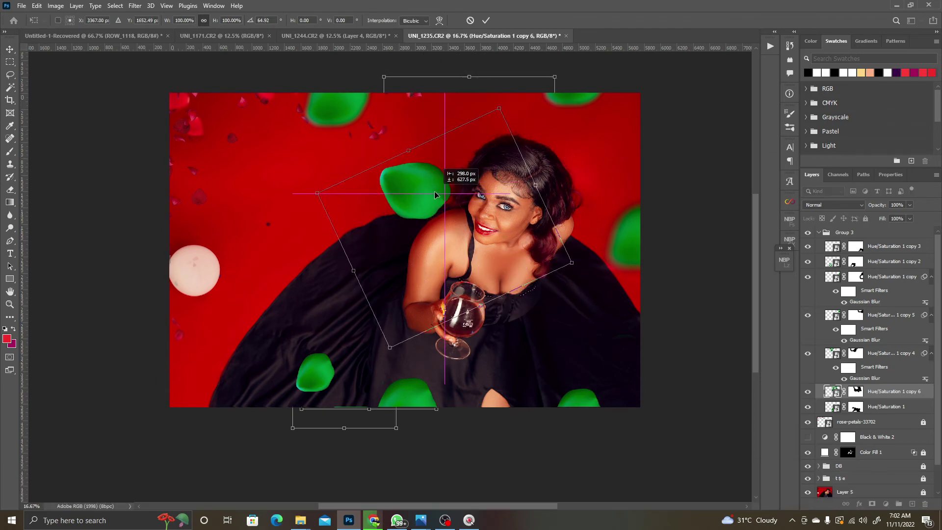
drag(501, 102, 427, 193)
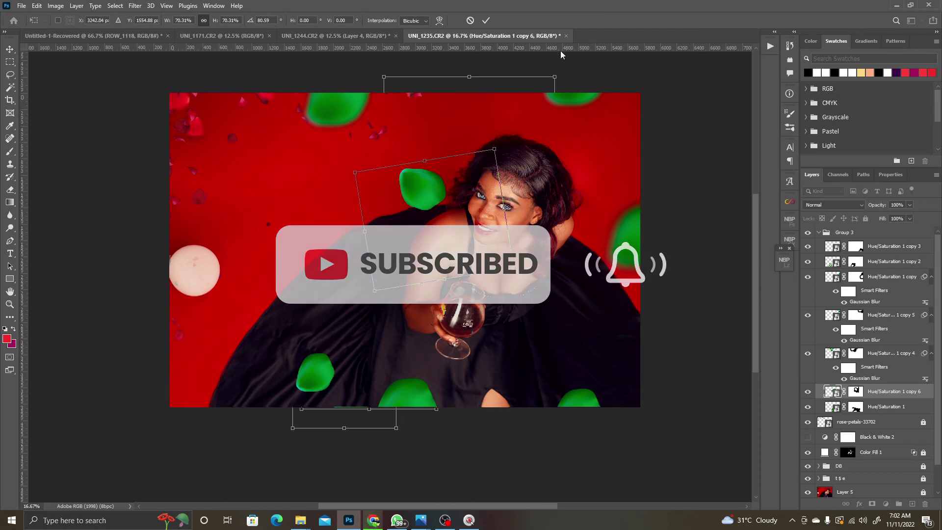
click(486, 21)
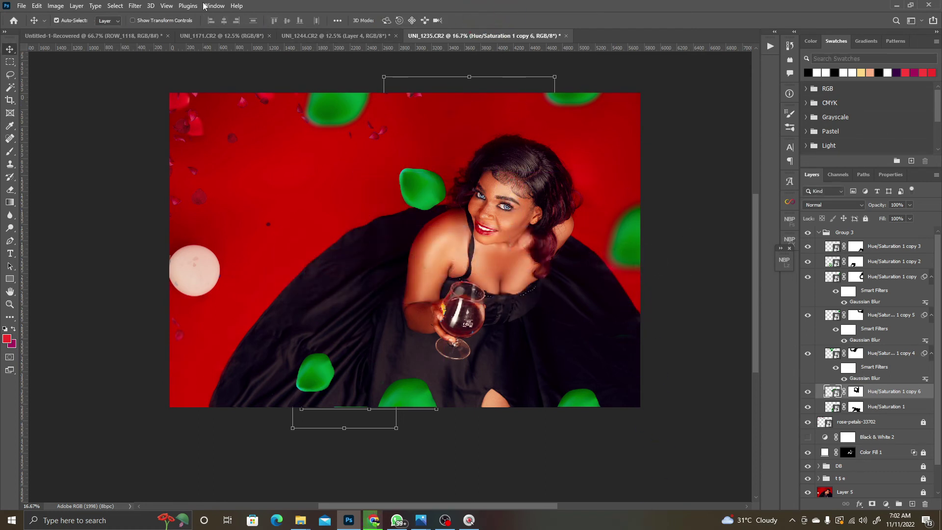
Step: Apply a Gaussian Blur with a 61.1 px radius to the duplicated petal beside the woman's hair
click(134, 6)
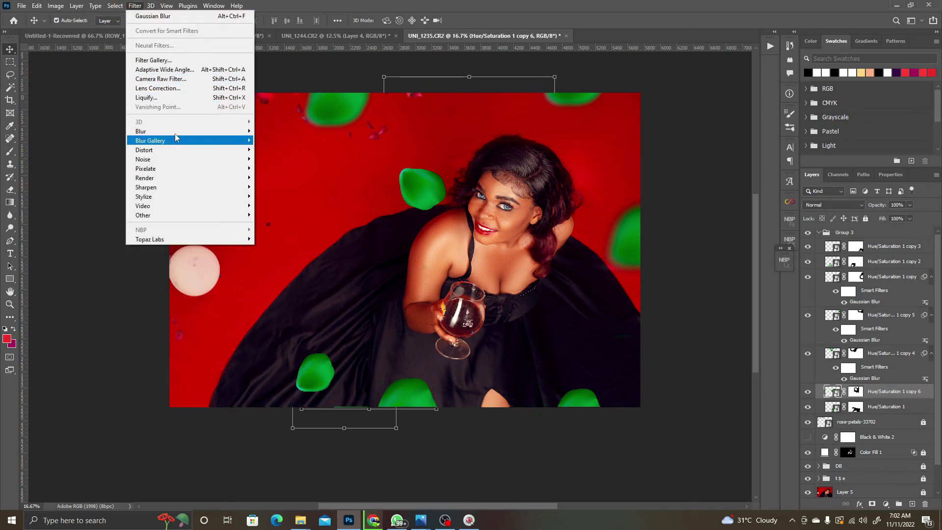
mouse_move(185, 131)
click(290, 169)
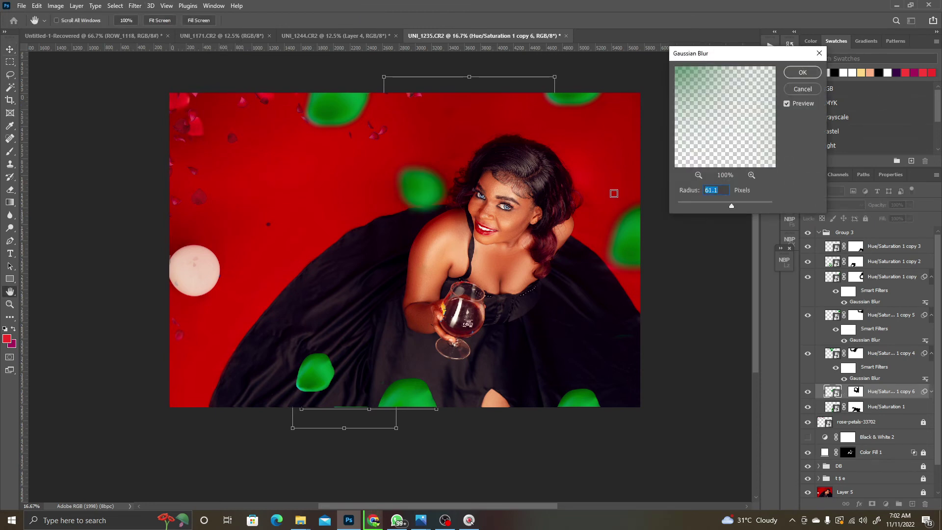
click(803, 73)
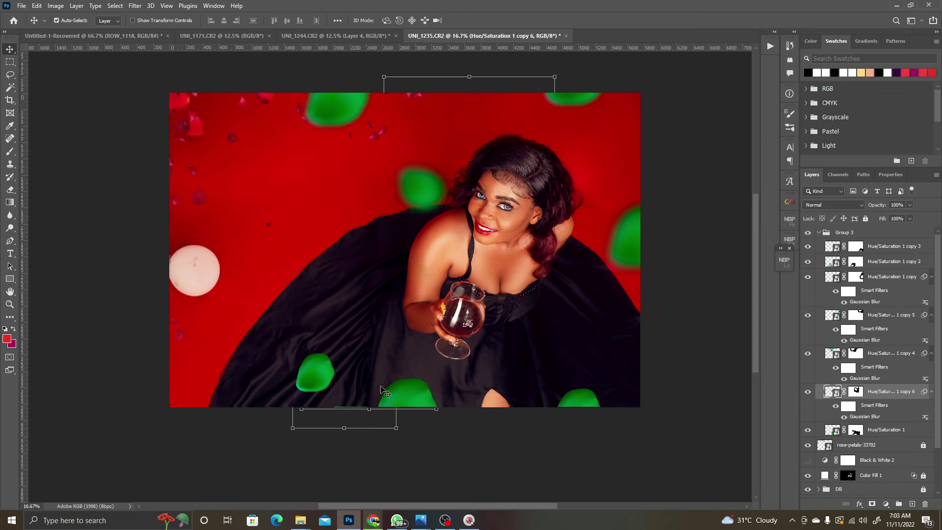
Step: Set the Gaussian Blur radius of the green petal at the photo's upper-left edge to 78.4 px and its fill to 86%
click(327, 105)
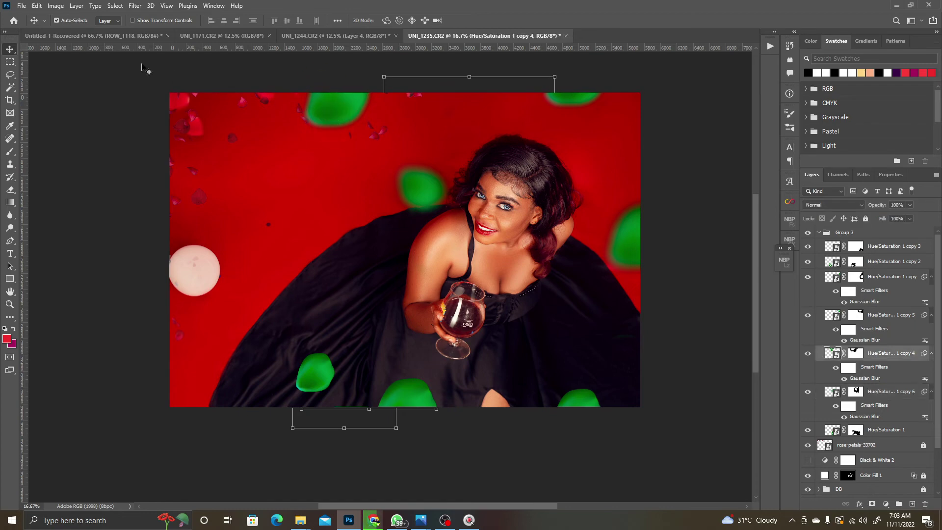
click(137, 5)
mouse_move(167, 6)
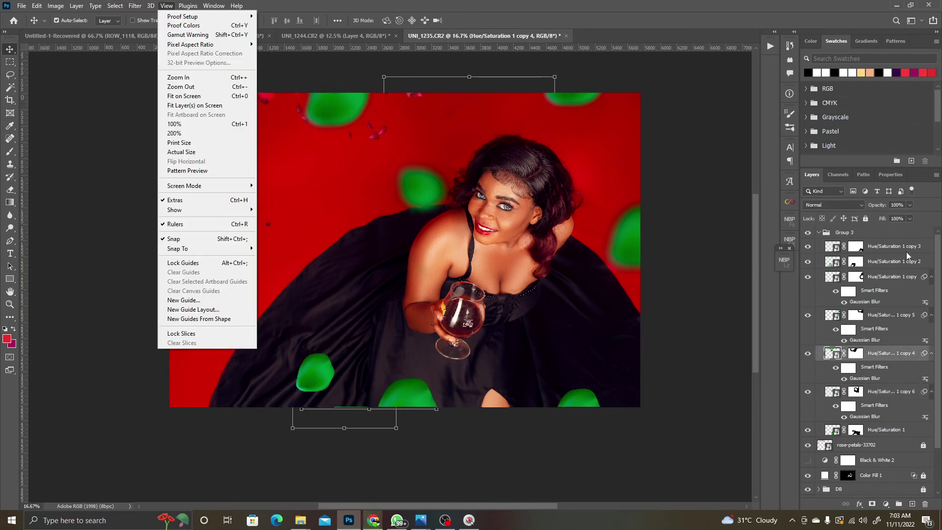
click(859, 341)
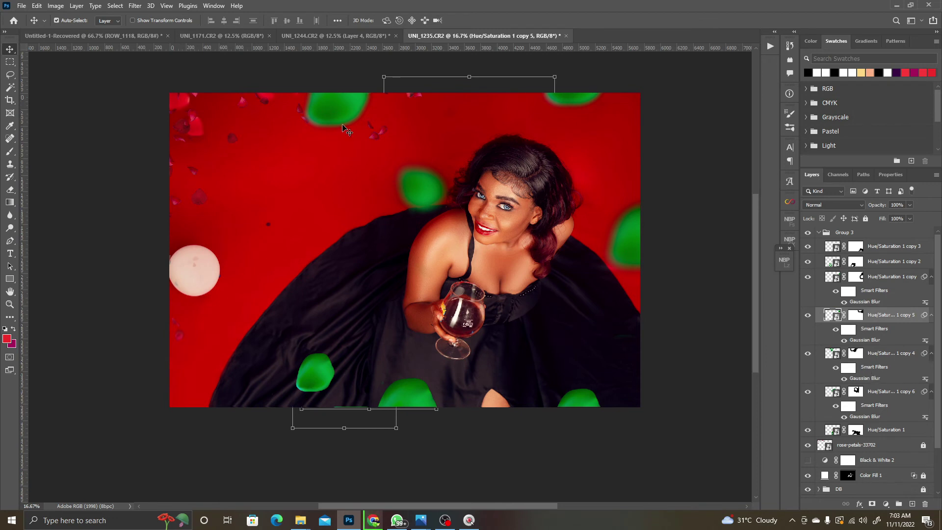
click(863, 367)
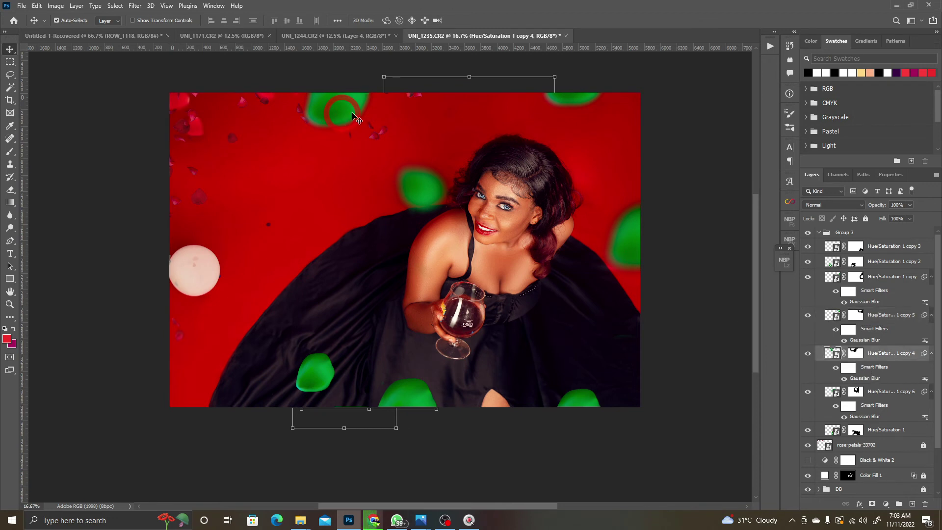
double_click(876, 380)
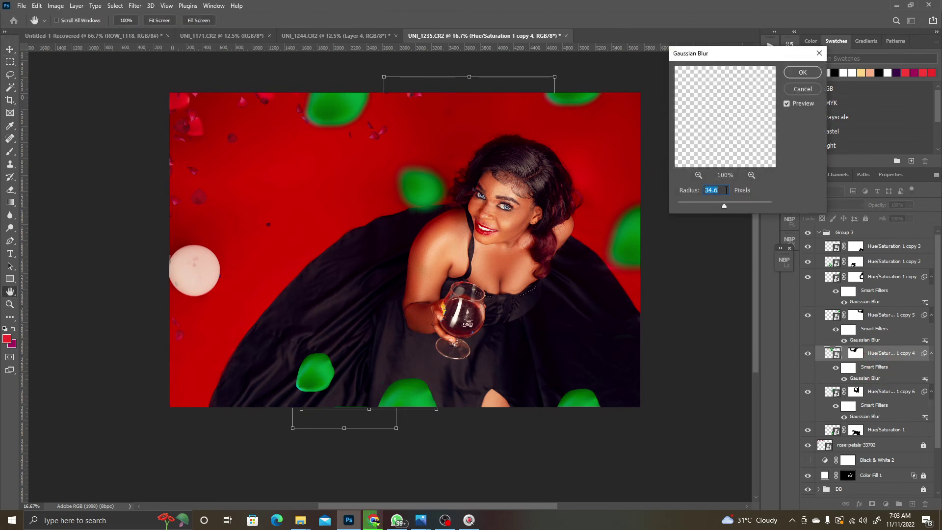
drag(721, 206, 743, 205)
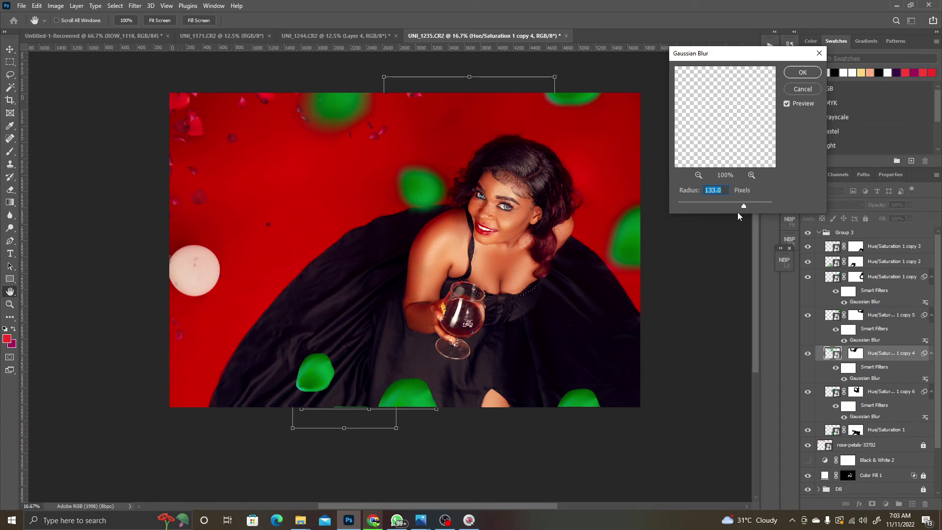
drag(744, 206, 735, 206)
click(799, 71)
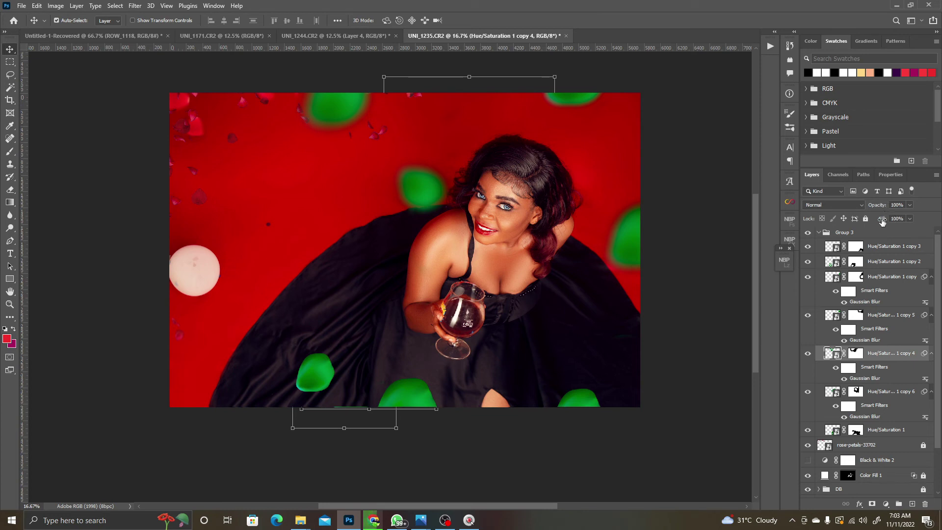
drag(882, 220, 875, 221)
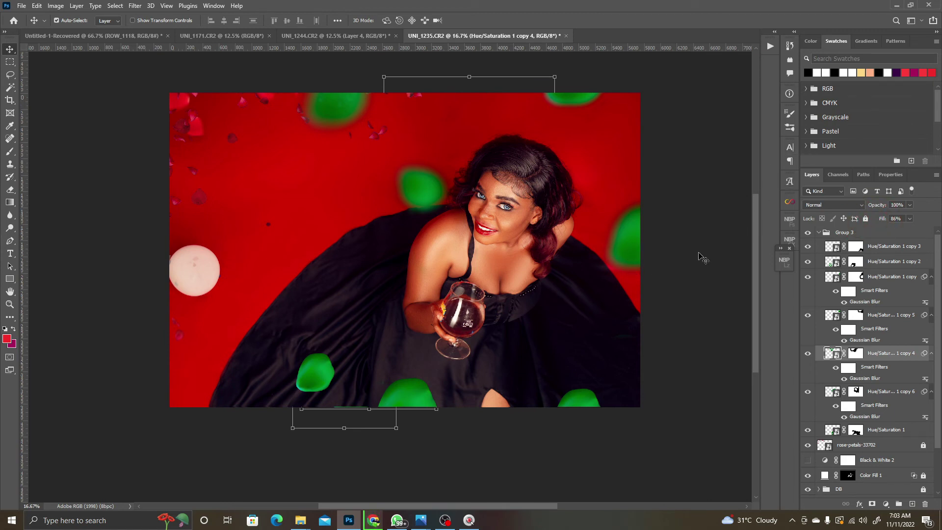
Step: Collapse Group 3 and stamp all visible layers into a new merged layer at the top of the stack
click(818, 232)
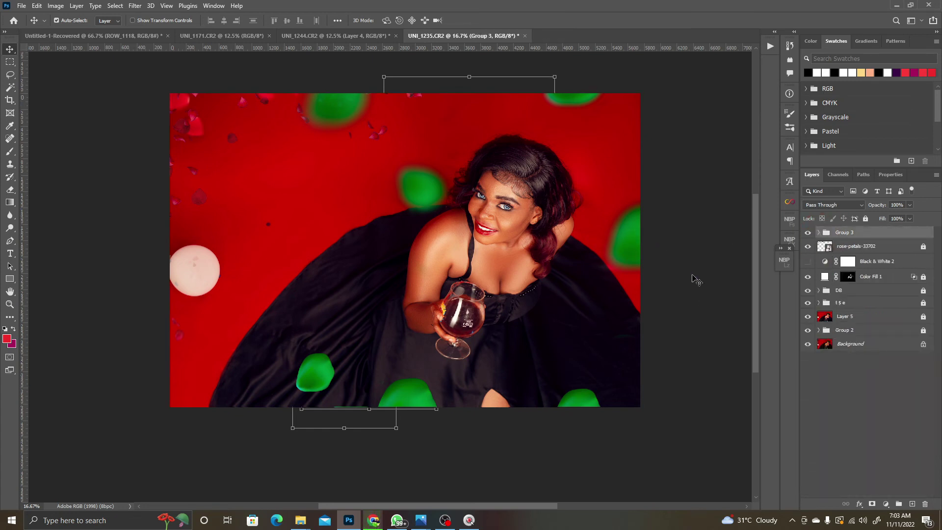
click(850, 331)
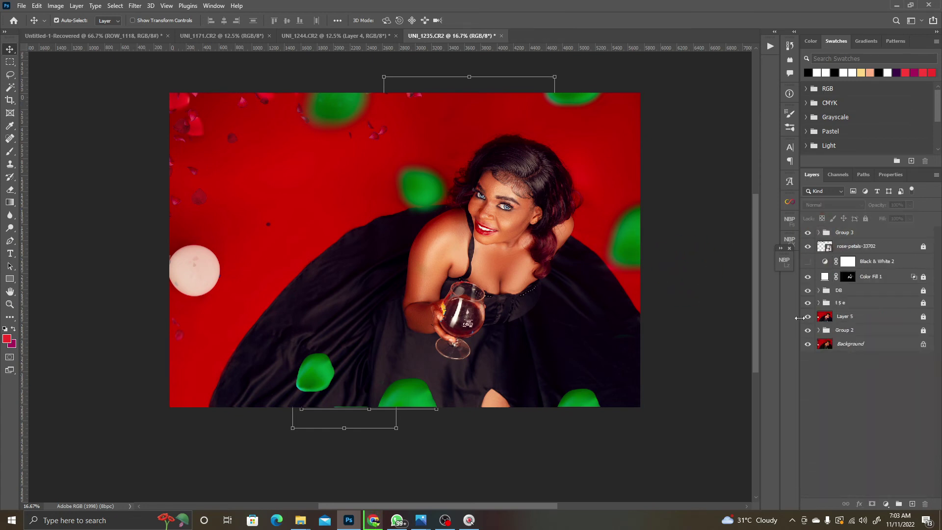
shift+click(872, 235)
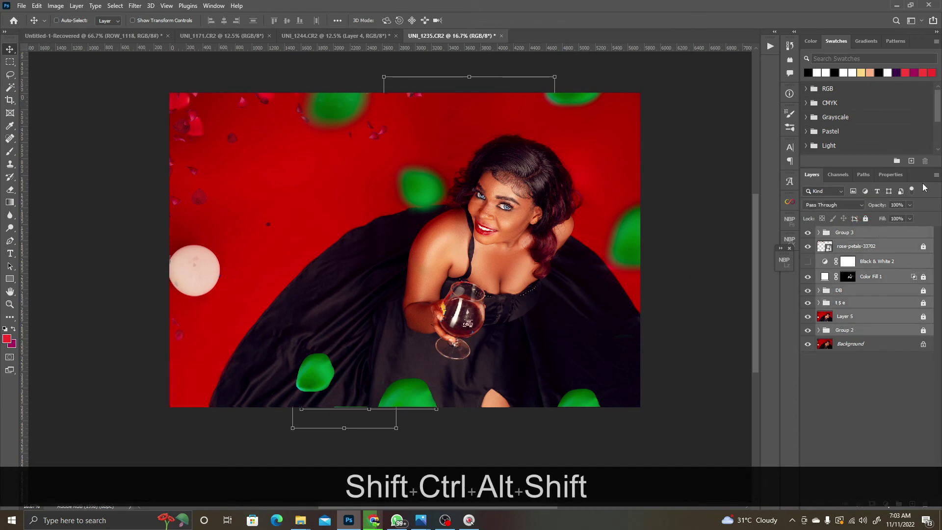
key(ctrl+alt+shift+e)
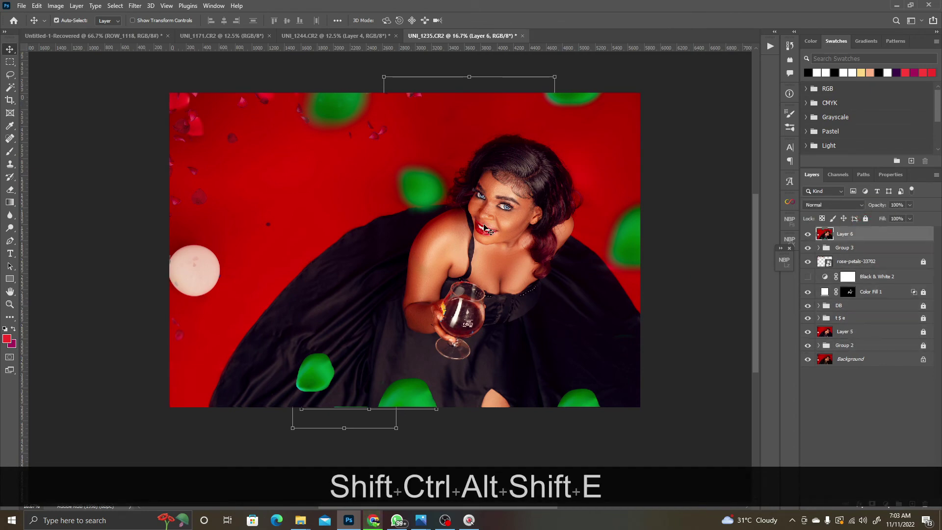
ctrl+click(487, 213)
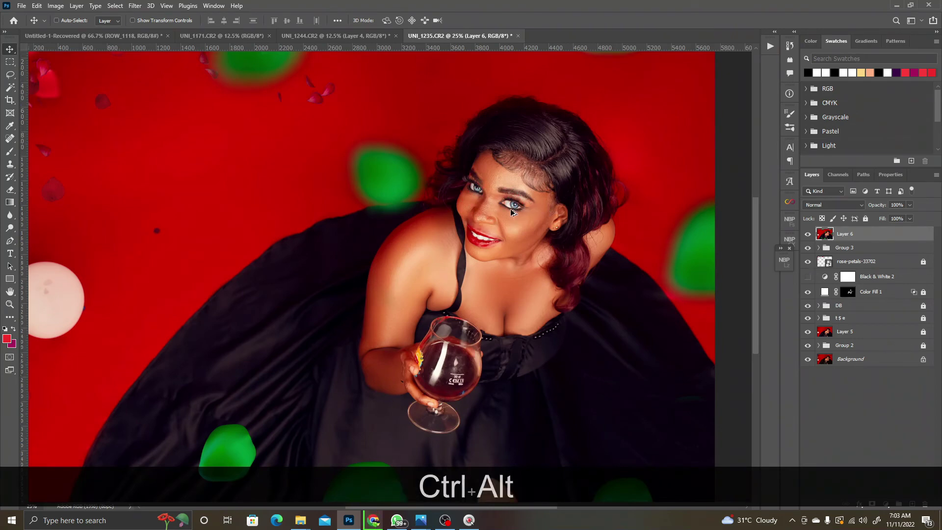
ctrl+alt+click(510, 210)
ctrl+alt+click(510, 211)
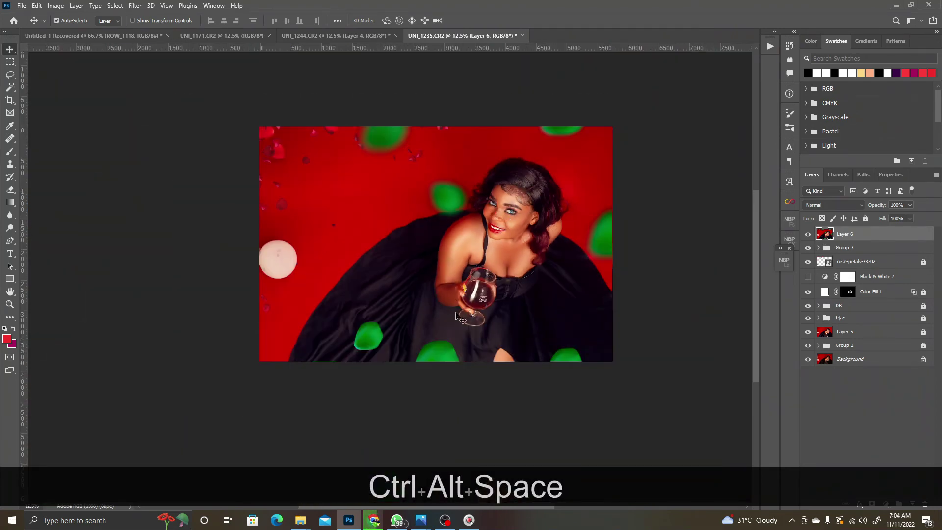
drag(445, 357, 446, 344)
key(ctrl+z)
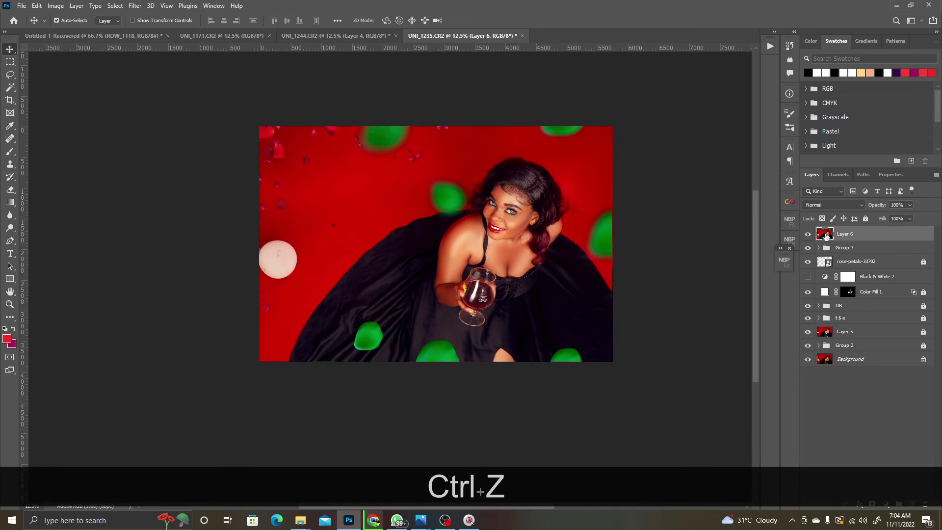
Step: Duplicate the merged layer and rename the lower of the two layers Low
key(ctrl+j)
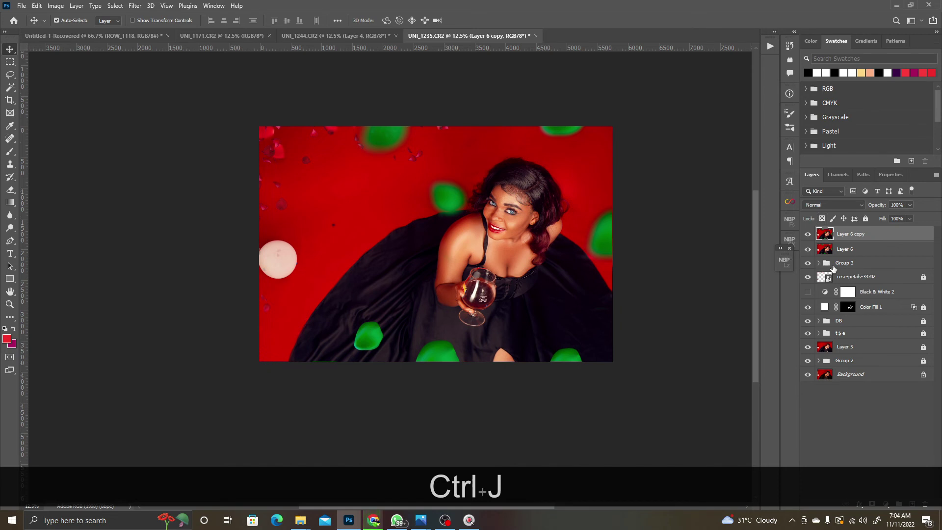
double_click(843, 249)
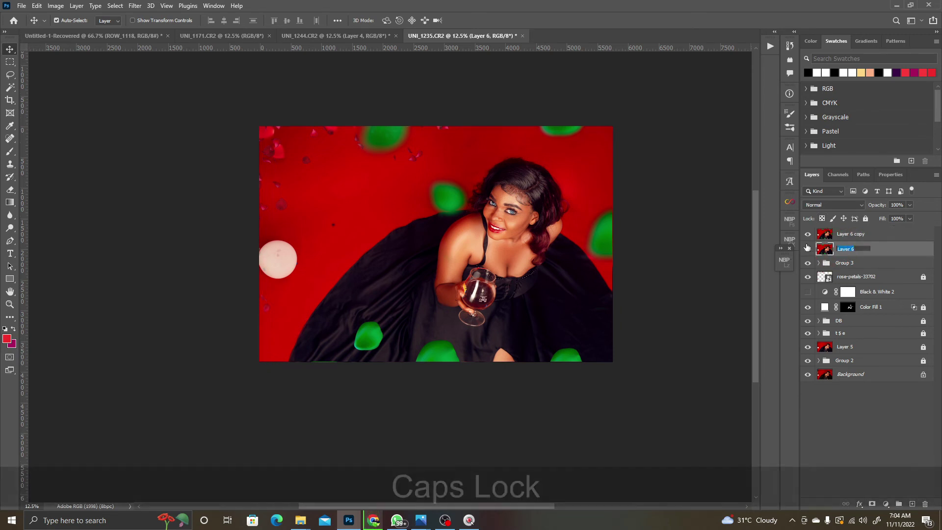
text(Low)
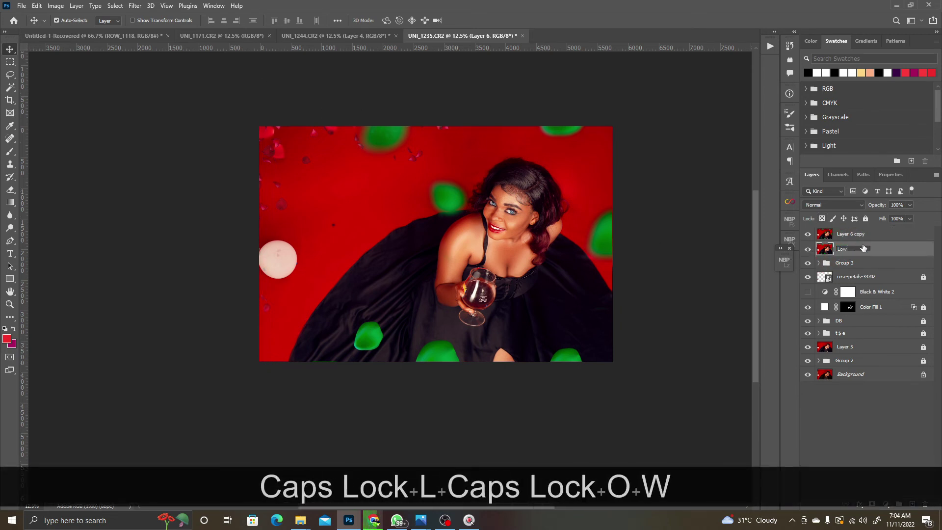
Step: Rename the duplicated merged layer at the top of the stack high
click(858, 235)
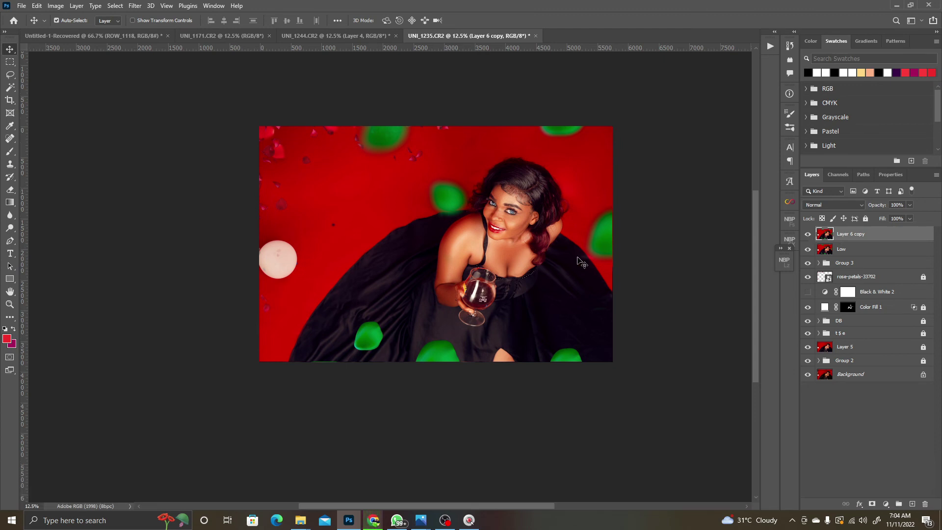
double_click(857, 235)
key(ctrl+a)
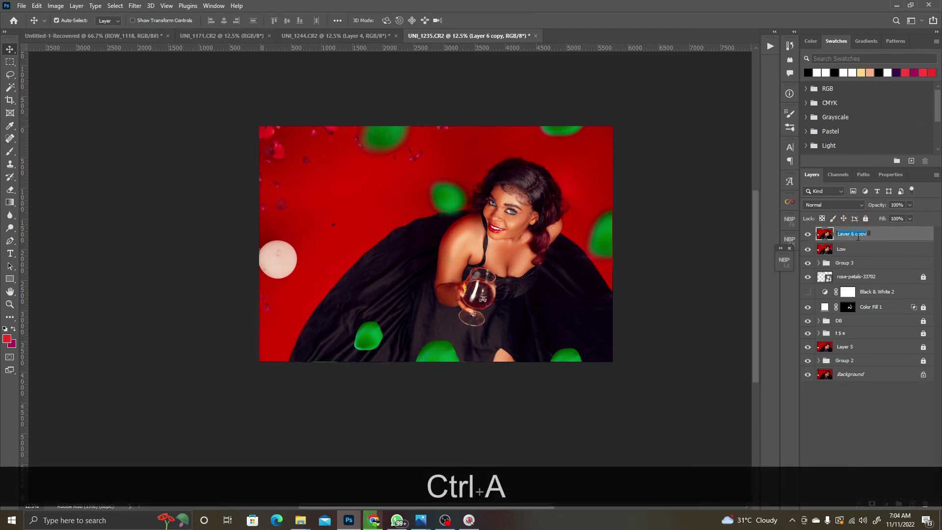
text(high)
key(Return)
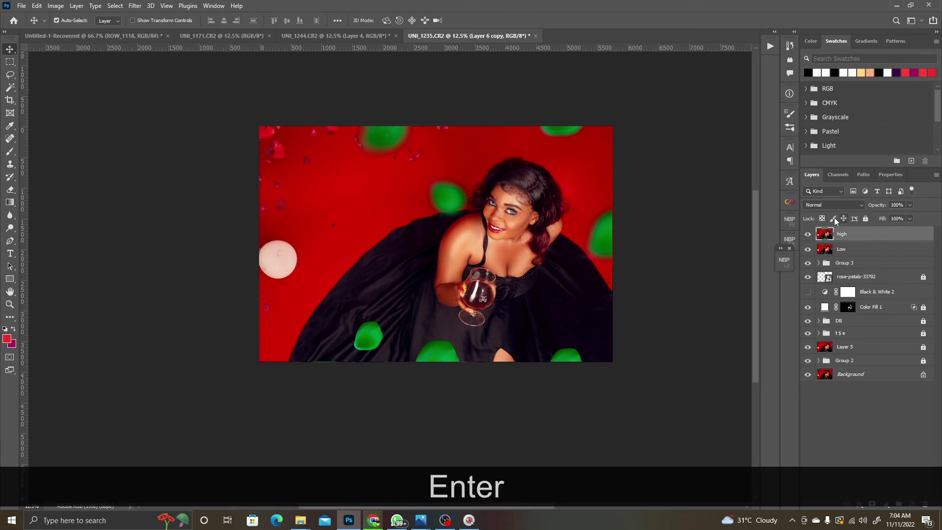
click(742, 142)
Step: Apply a Gaussian Blur of about 4 px to the Low layer with the high layer hidden, and turn the high layer back on
click(840, 236)
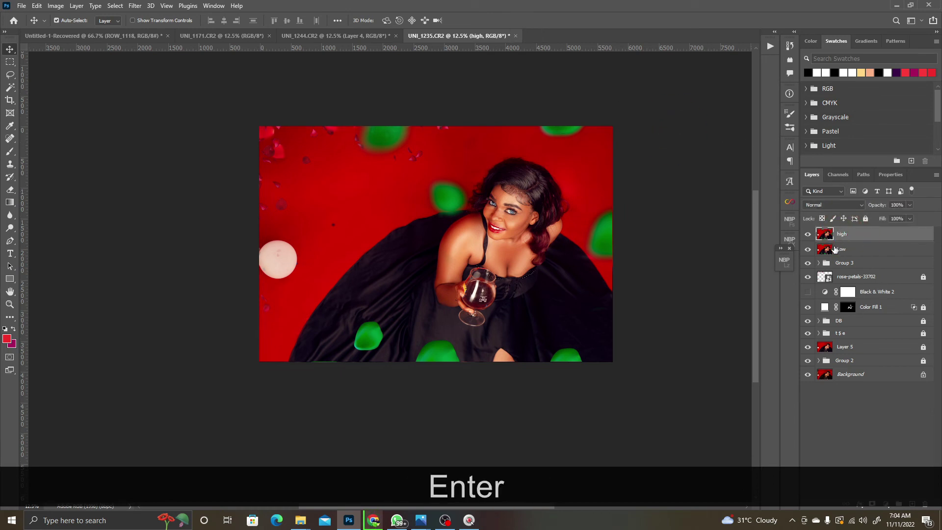
click(808, 234)
click(836, 249)
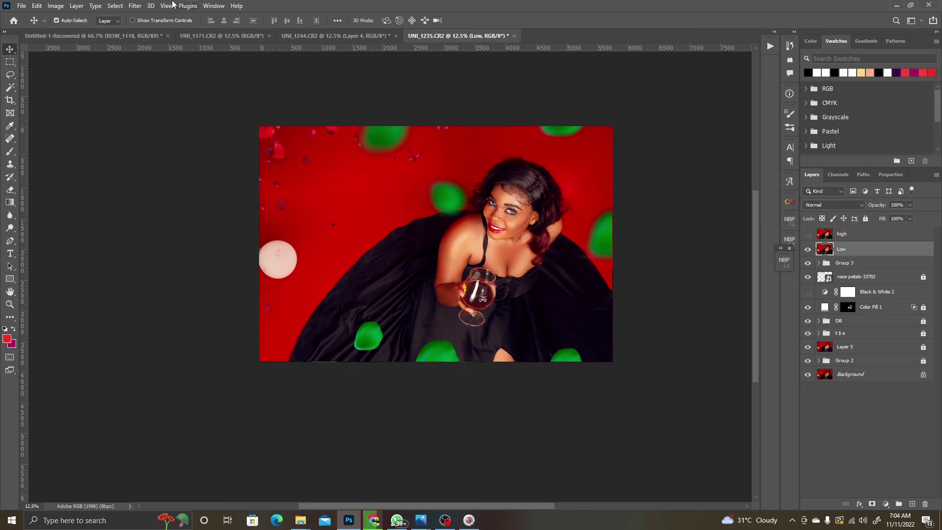
click(135, 5)
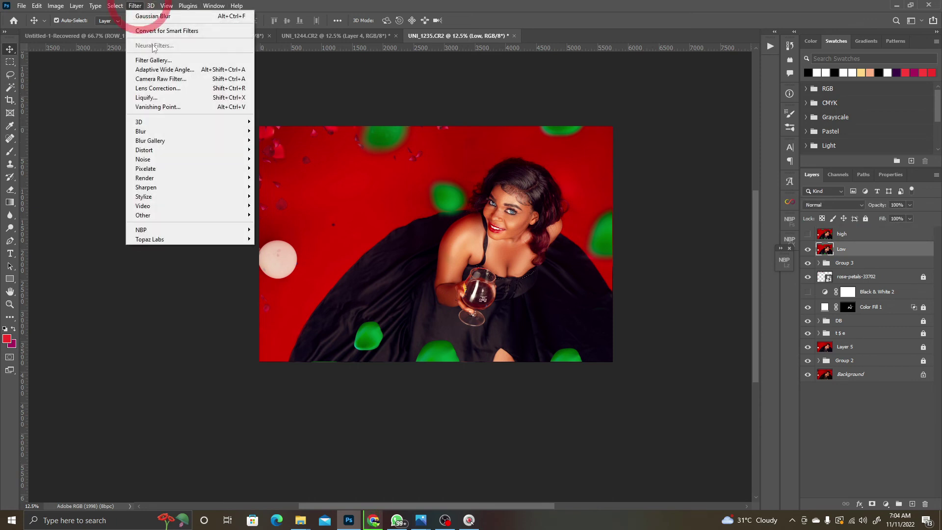
click(186, 131)
click(281, 167)
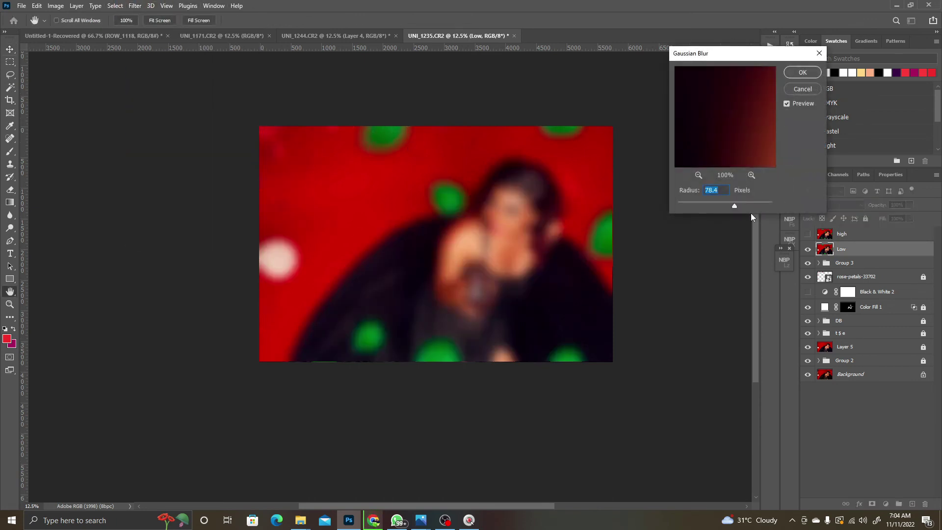
drag(733, 206, 700, 208)
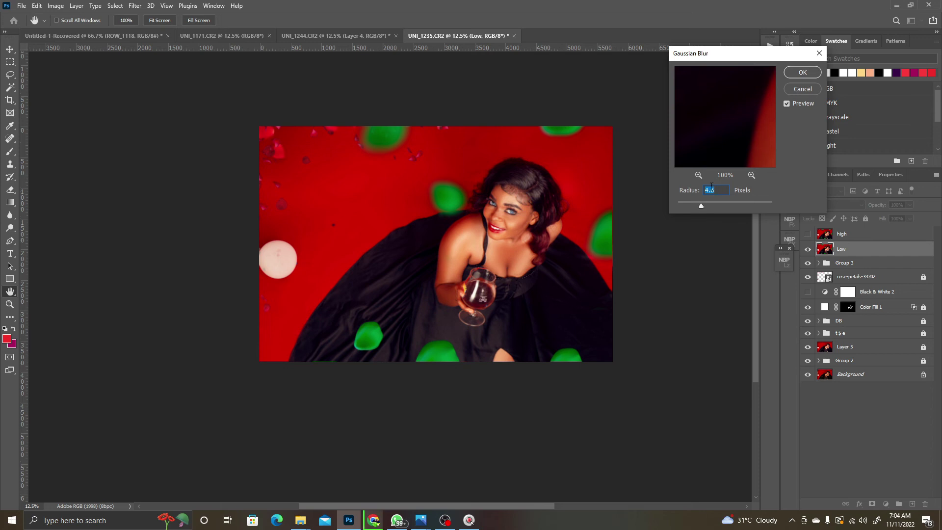
click(801, 73)
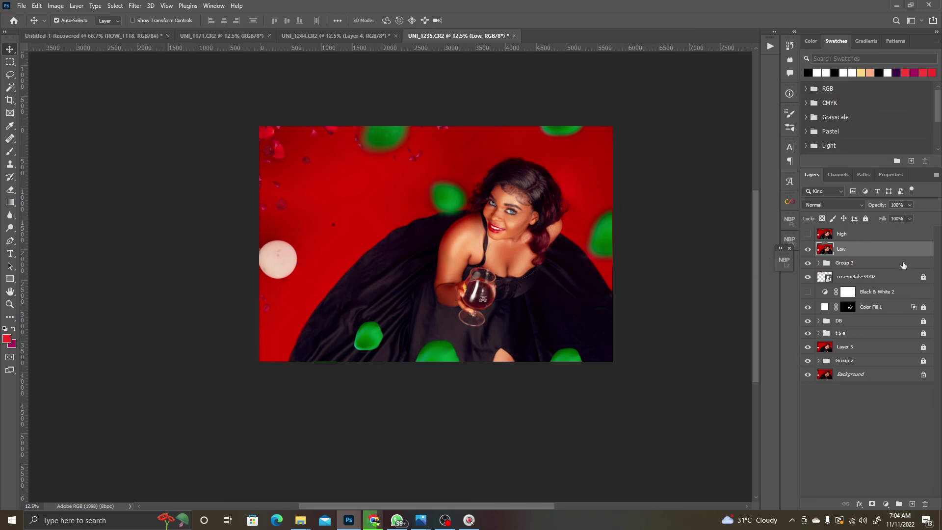
click(834, 235)
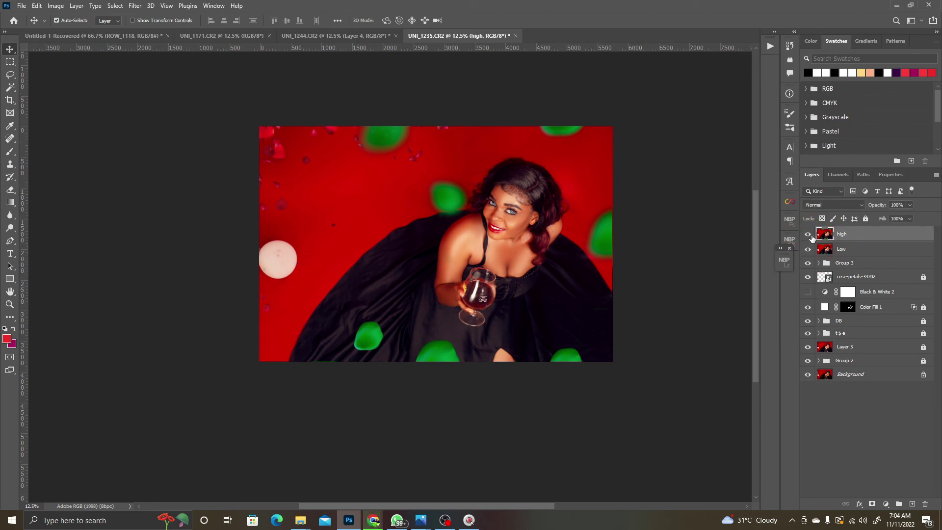
click(809, 238)
click(56, 6)
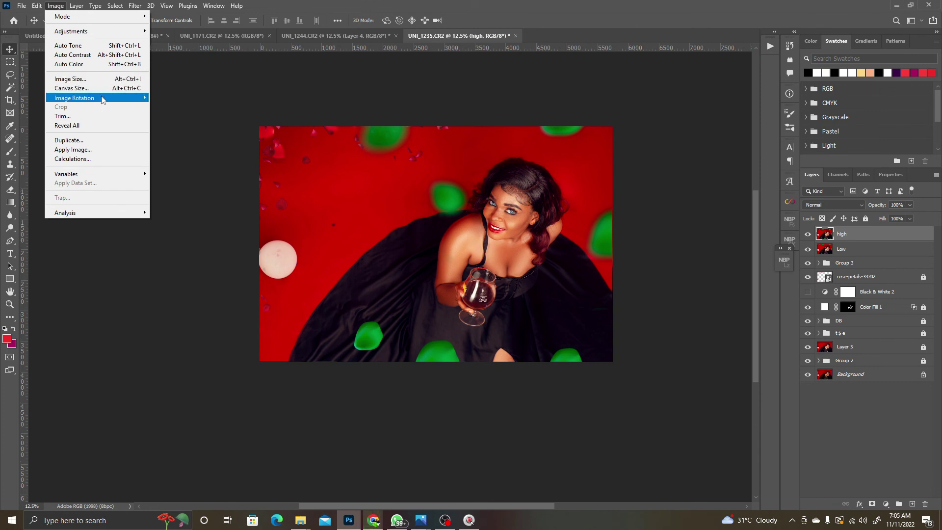
click(113, 149)
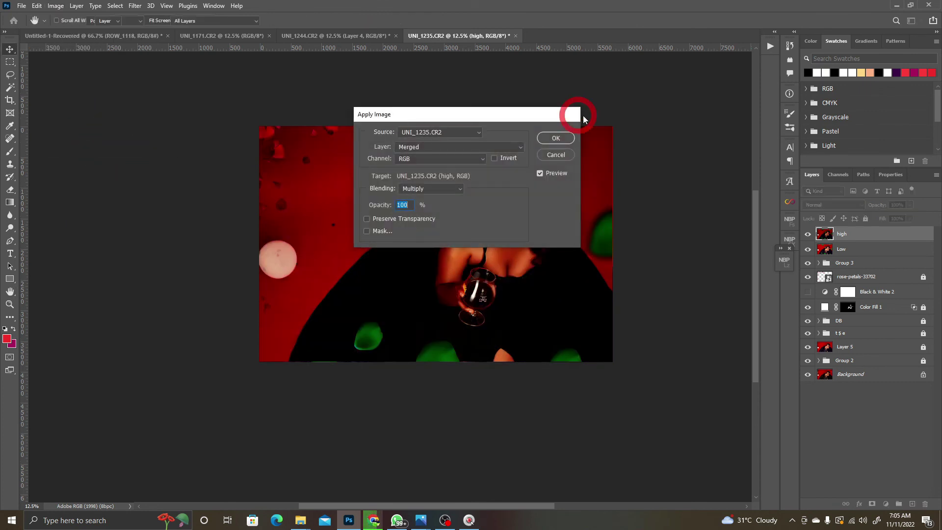
click(578, 115)
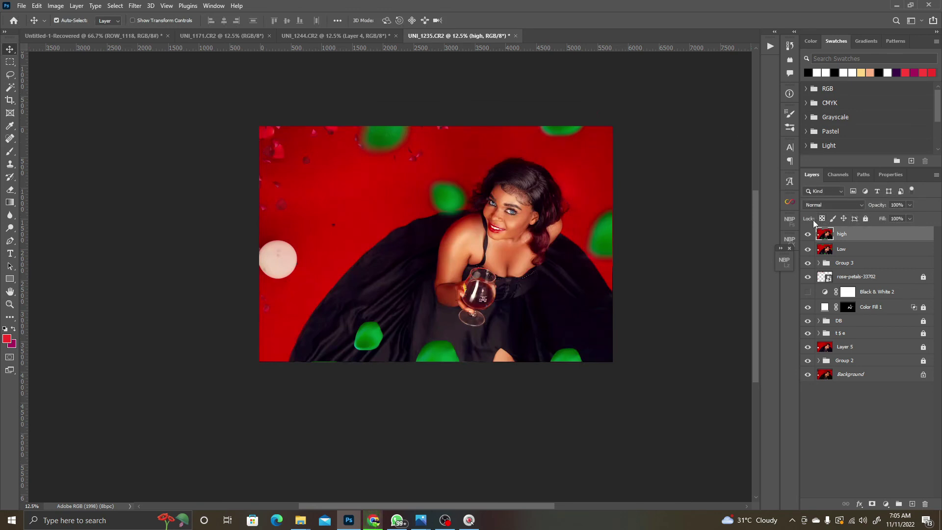
Step: Try to convert the image's colour depth to 16 Bits/Channel
click(56, 6)
mouse_move(118, 19)
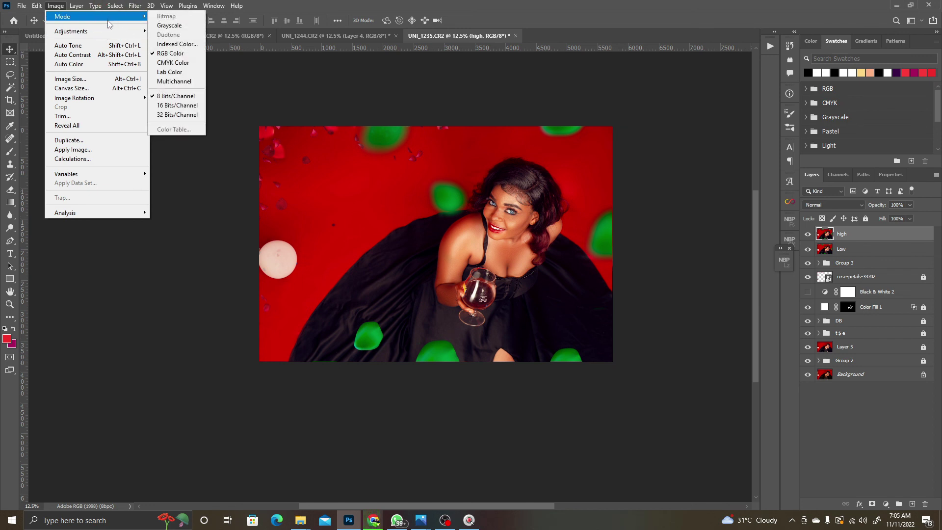
key(z)
click(103, 19)
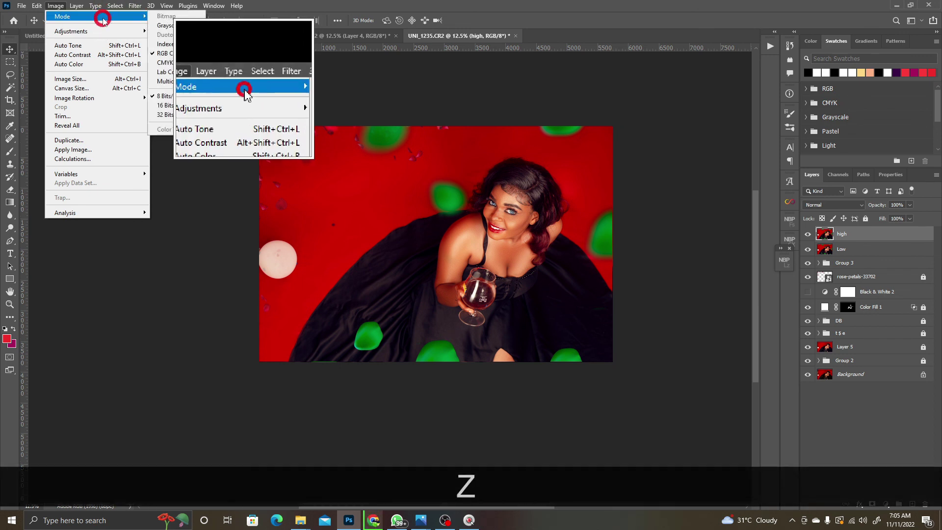
click(172, 107)
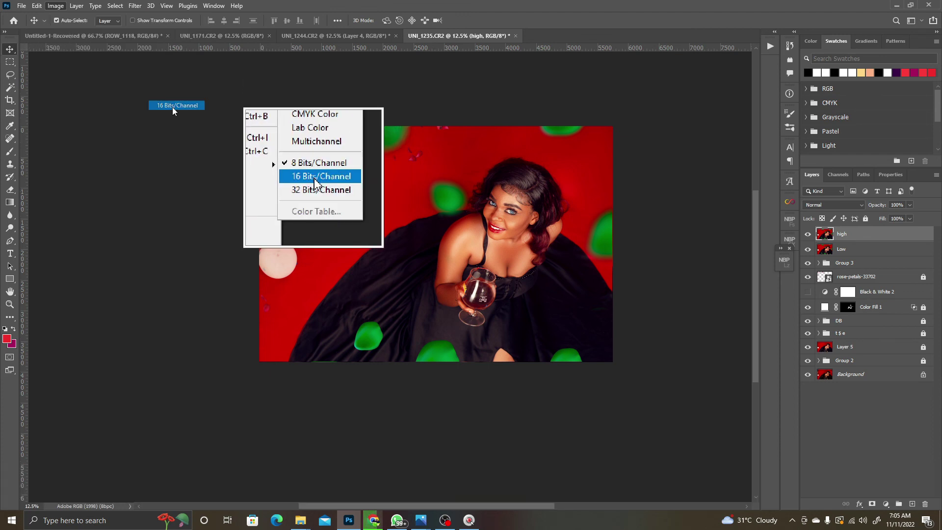
click(475, 200)
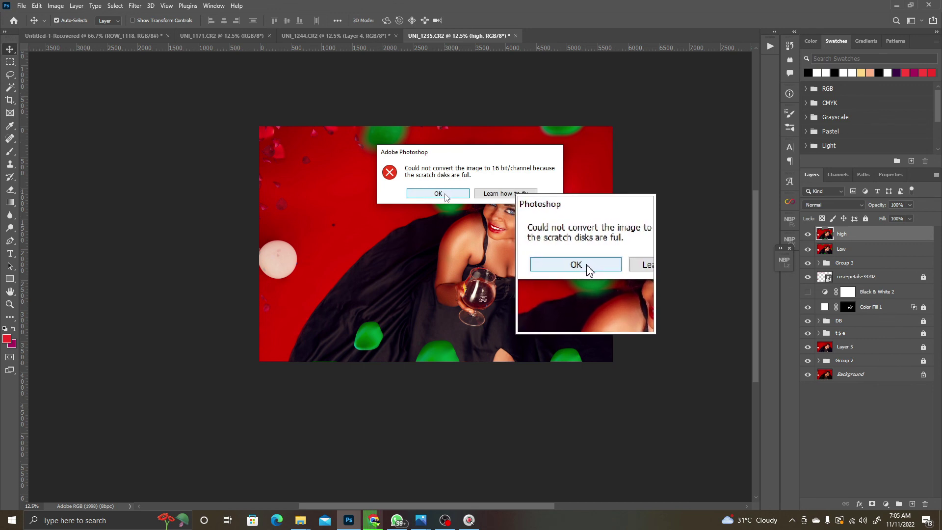
Step: Use Apply Image on the high layer with Low as the source layer, Subtract blending, scale 2 and offset 128
click(445, 196)
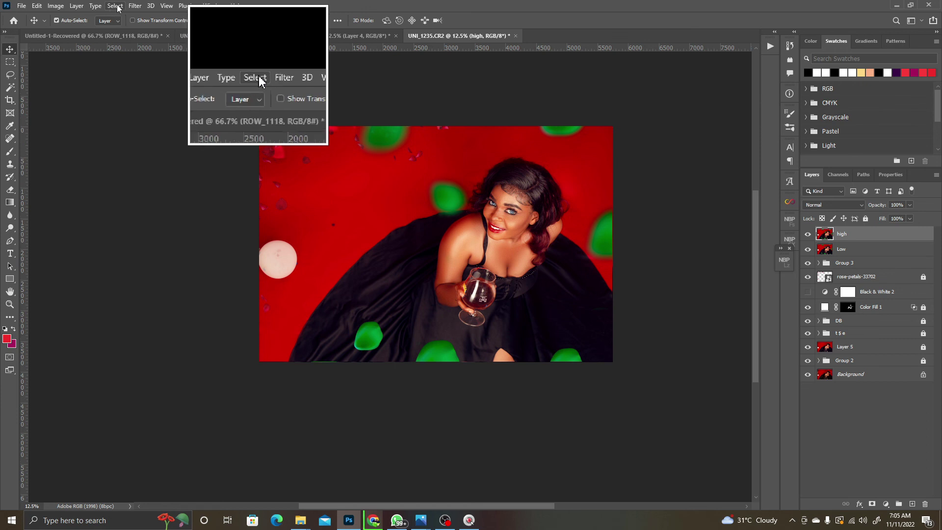
click(135, 5)
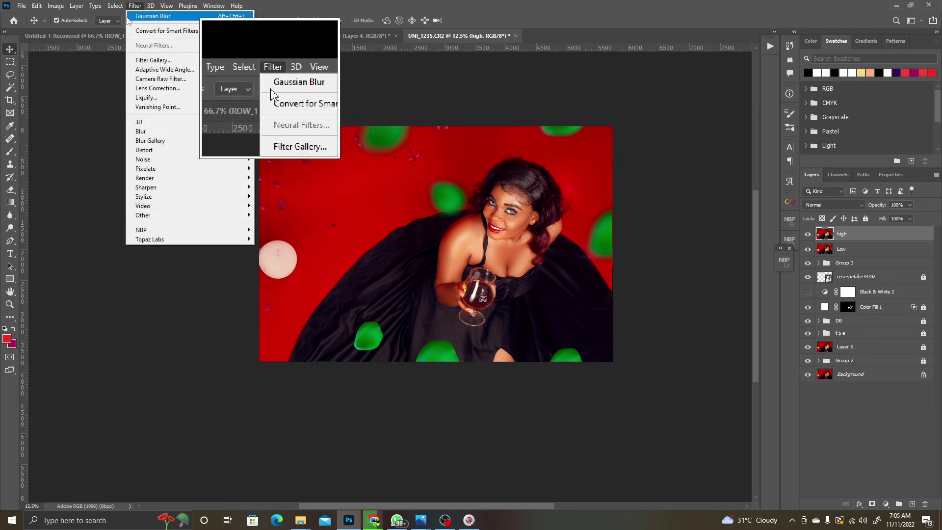
click(55, 5)
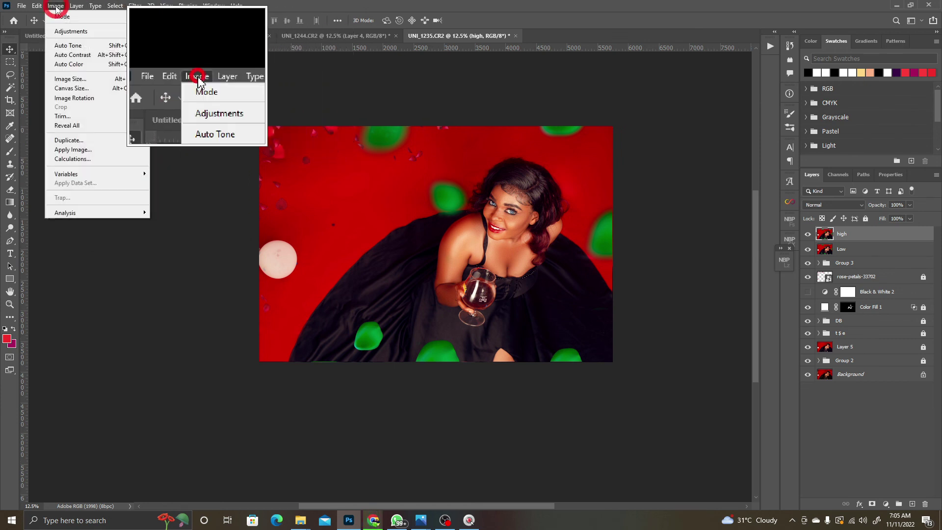
click(70, 150)
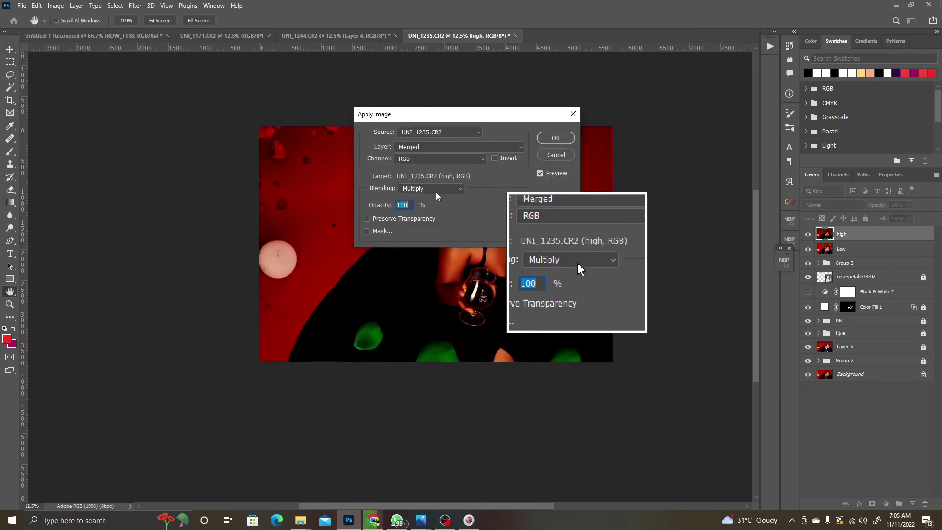
click(440, 147)
click(422, 167)
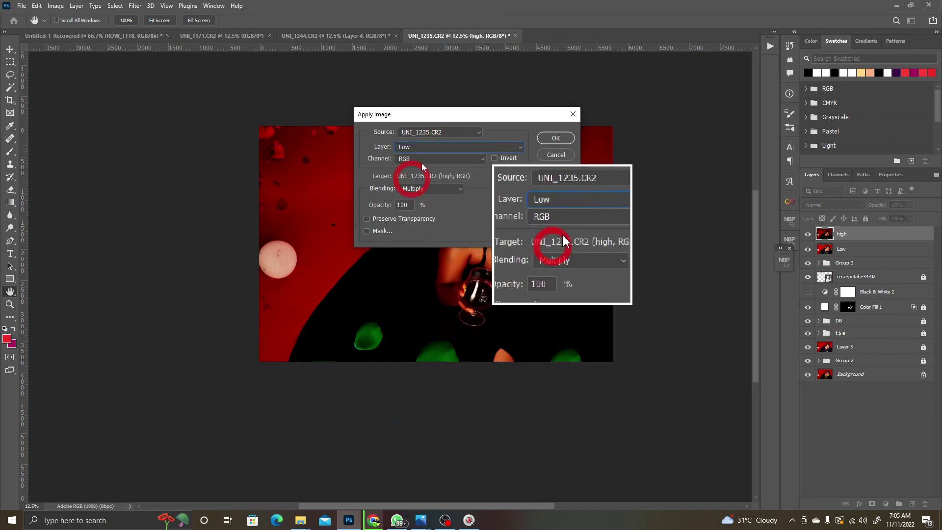
click(431, 189)
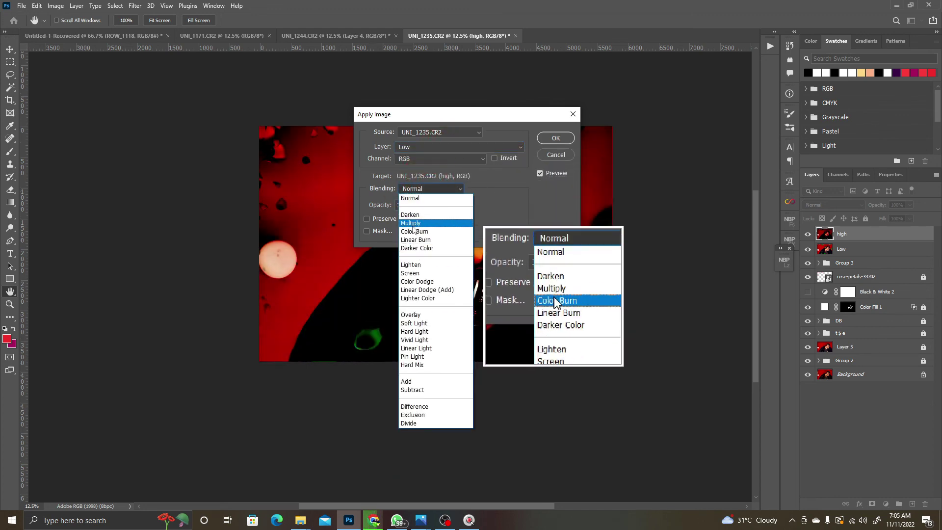
click(411, 391)
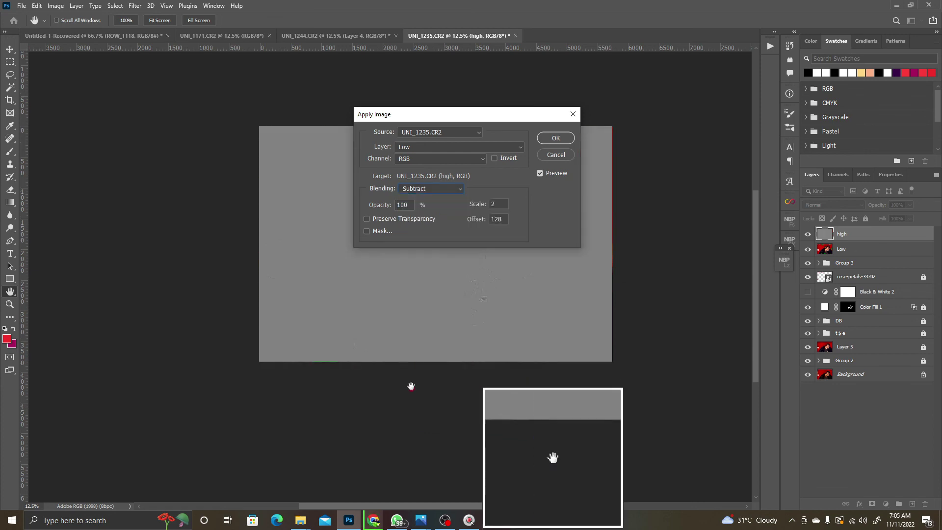
click(555, 139)
Step: Set the high layer's blend mode to Linear Light and delete the Low layer
click(822, 204)
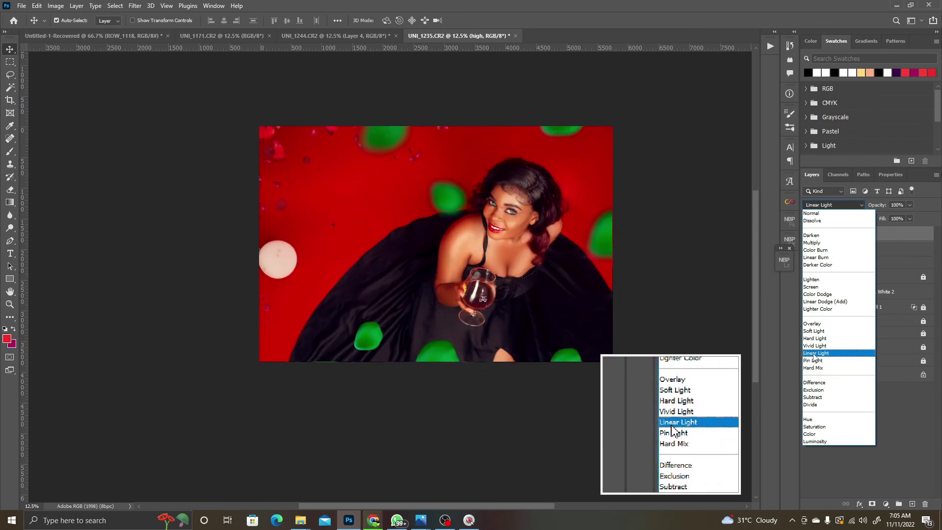
click(815, 353)
key(ctrl+space)
click(515, 219)
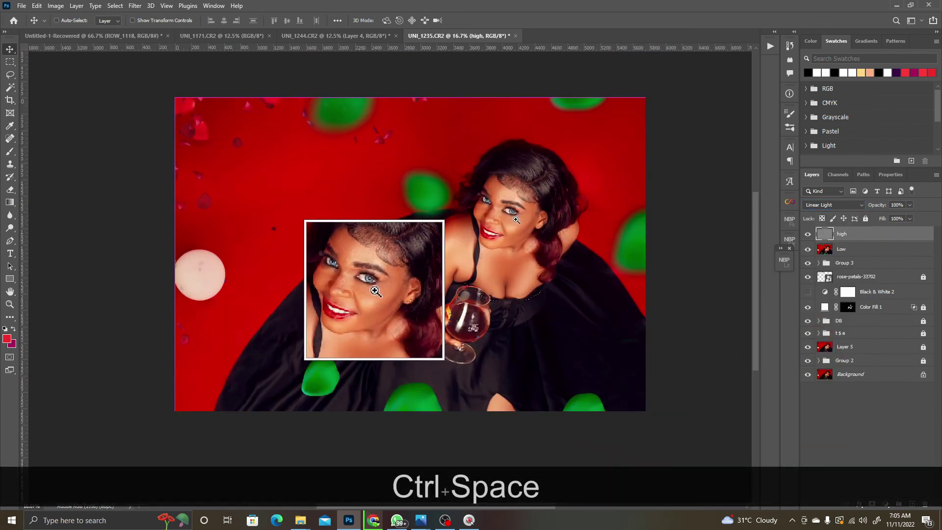
click(515, 219)
click(515, 218)
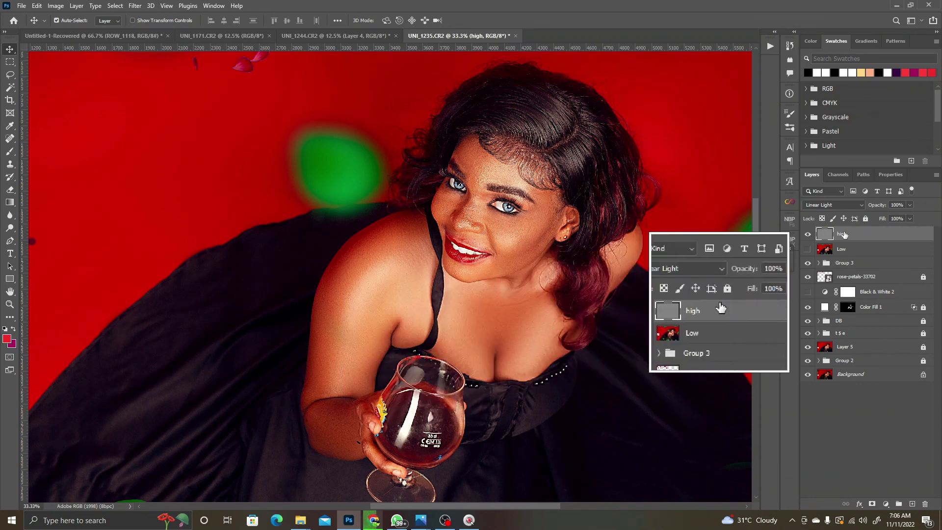
click(840, 250)
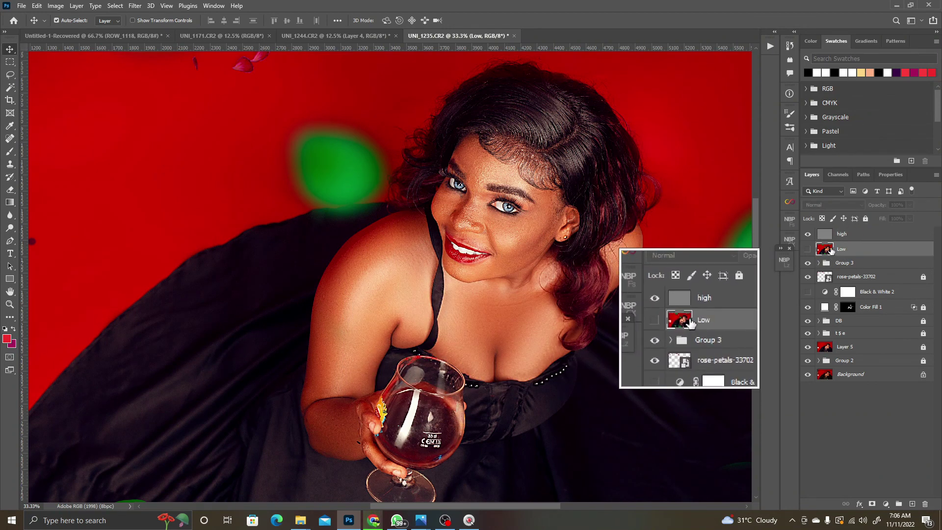
key(Delete)
Step: Lower the high layer's opacity to 28% and compare the image with that layer hidden and shown
click(853, 233)
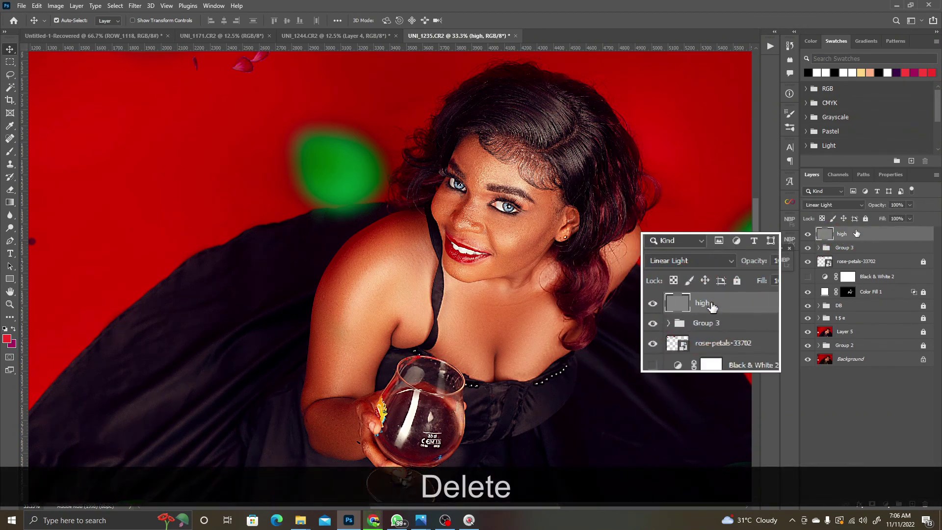
click(882, 218)
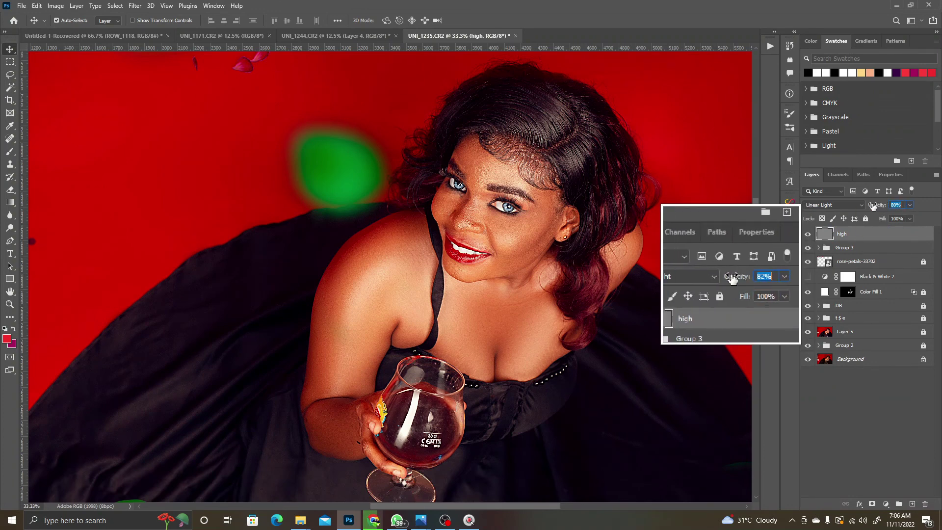
drag(869, 207, 862, 208)
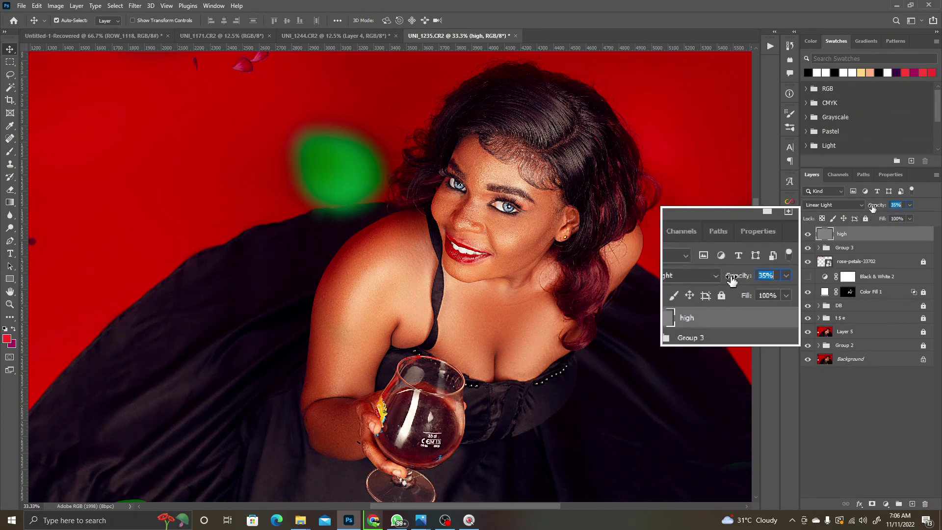
drag(869, 205, 857, 205)
click(808, 234)
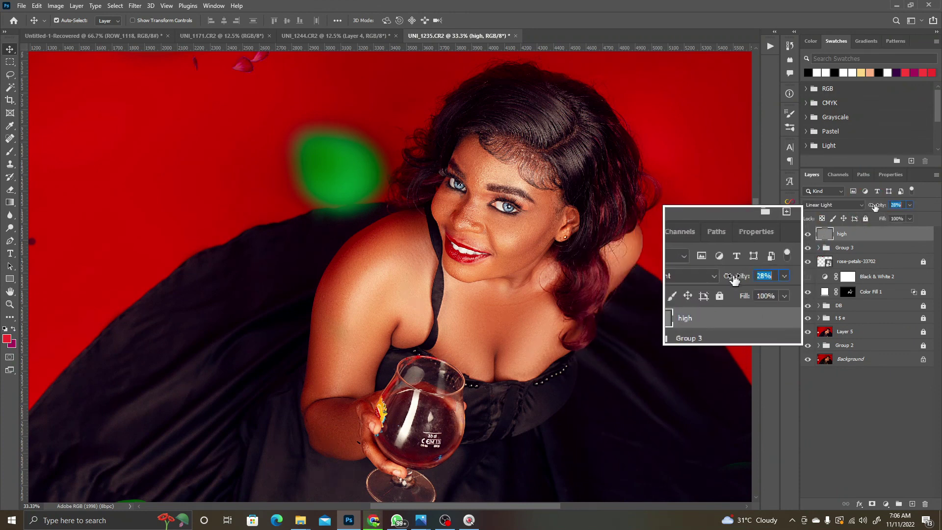
click(808, 234)
Step: Examine the sharpening on the face, skin and wine glass both up close and in the whole image
ctrl+alt+click(513, 246)
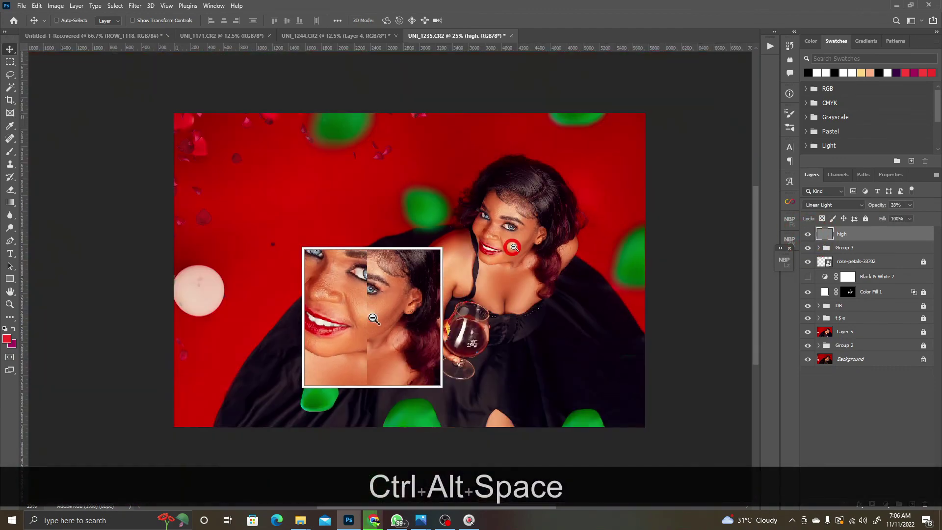
ctrl+alt+click(471, 327)
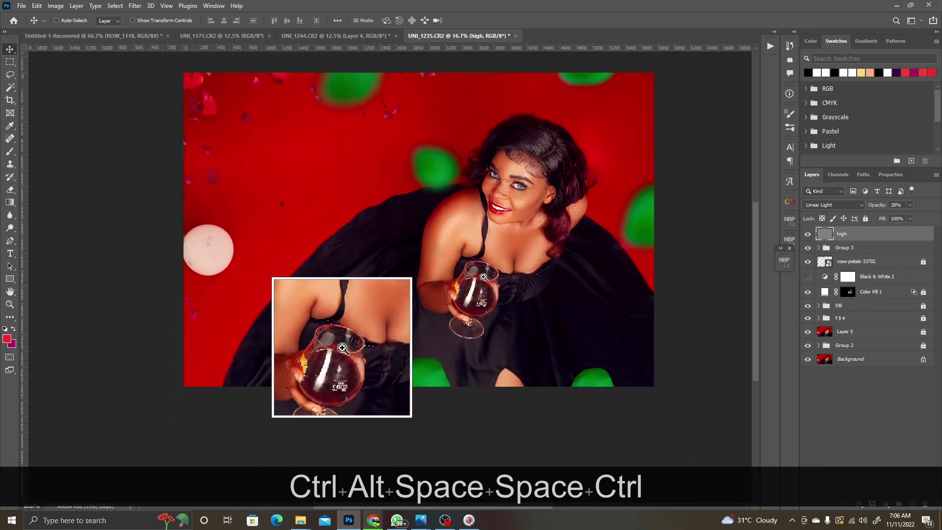
ctrl+click(484, 277)
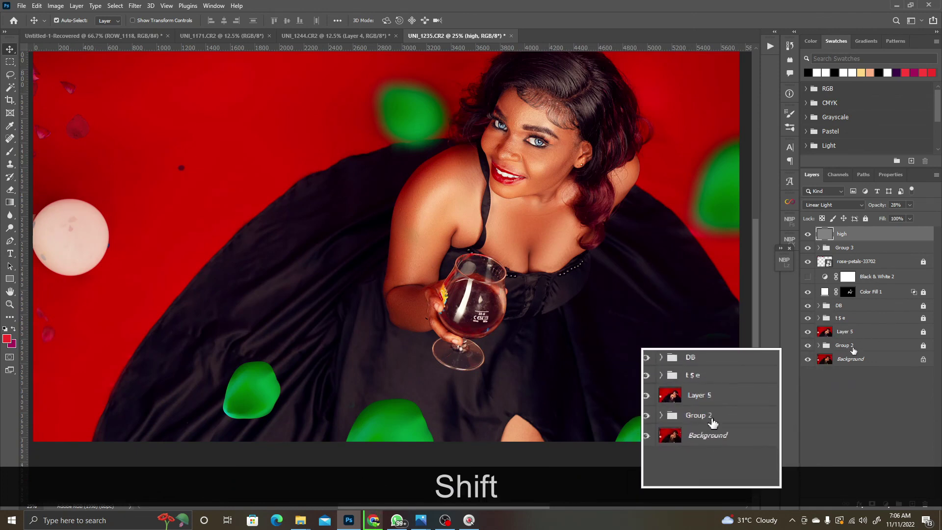
key(z)
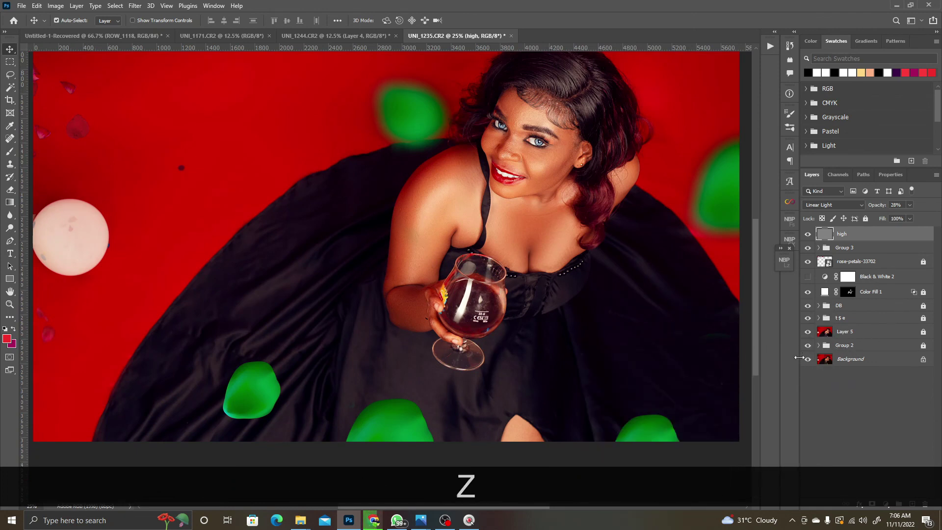
ctrl+alt+click(544, 252)
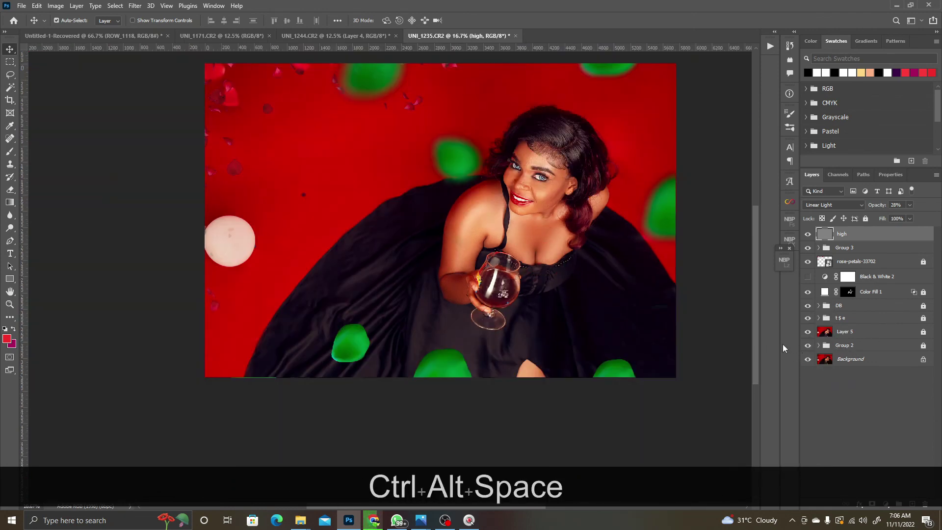
ctrl+click(511, 232)
ctrl+alt+click(504, 229)
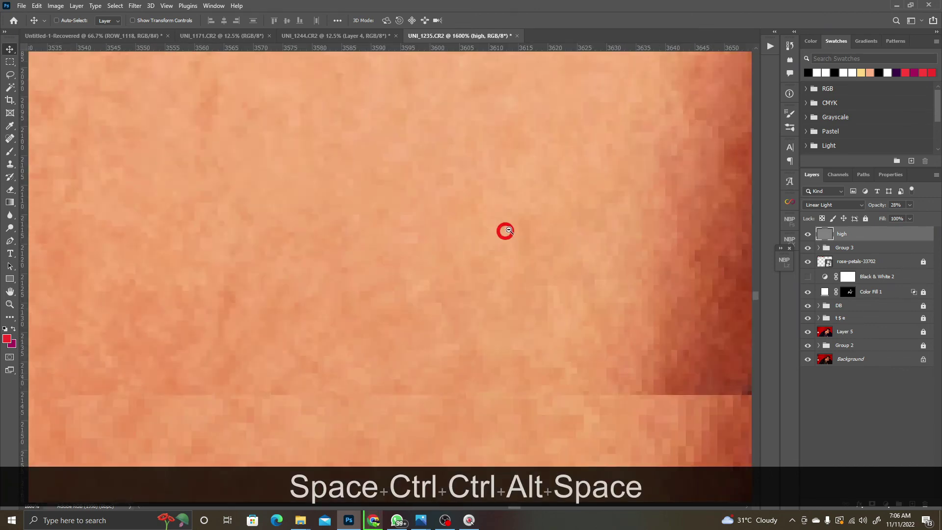
ctrl+alt+click(503, 234)
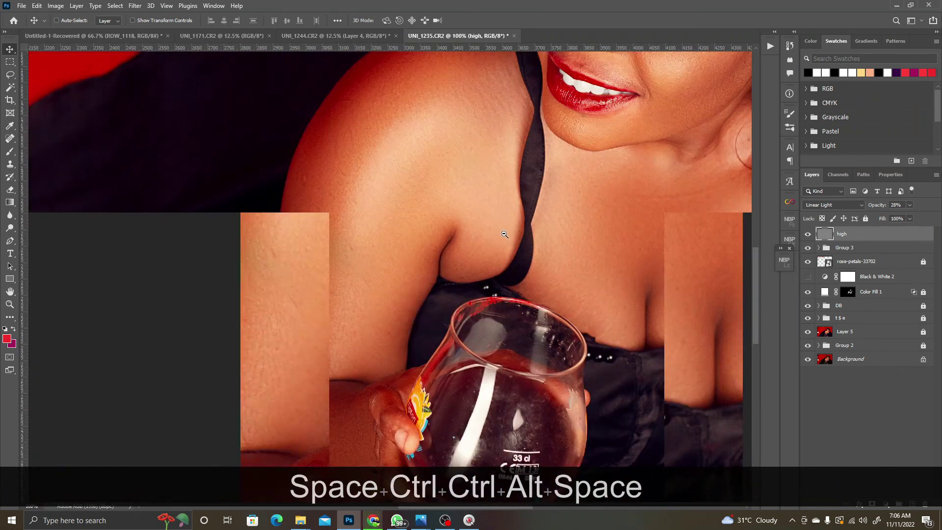
ctrl+alt+click(505, 234)
drag(504, 235, 539, 235)
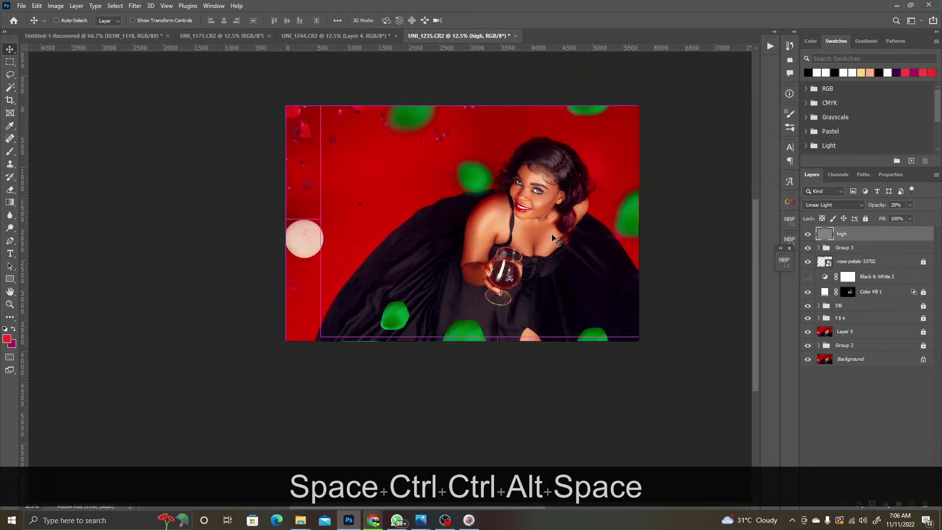
ctrl+click(533, 222)
ctrl+click(536, 222)
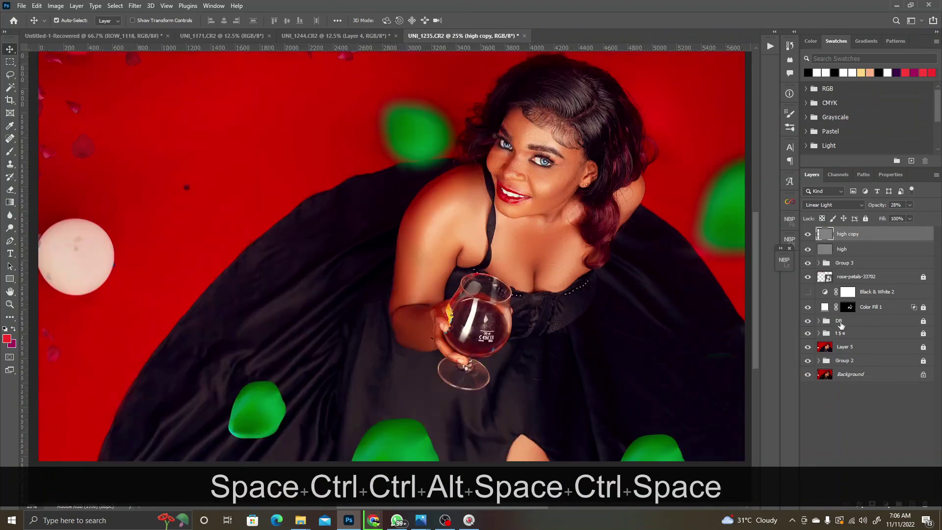
Step: Compare the original Background layer on its own with the full retouched layer stack
key(alt)
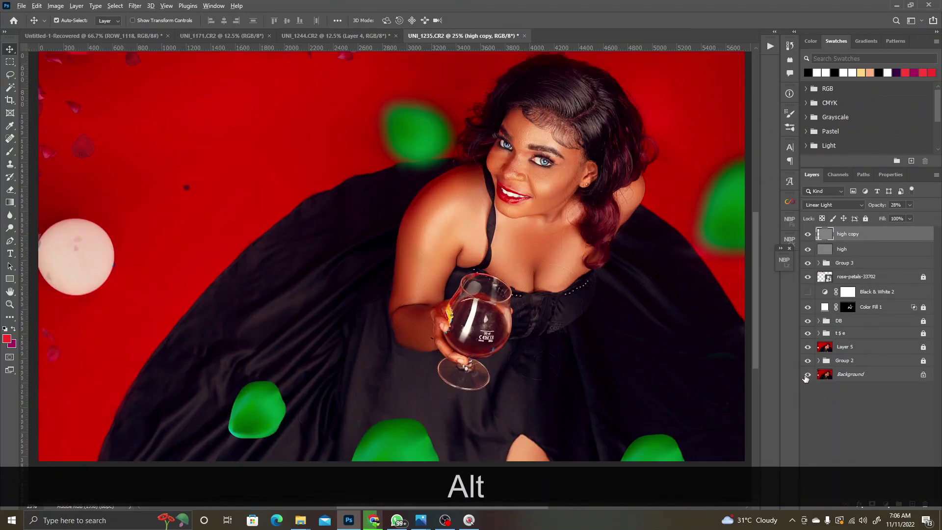
alt+click(807, 375)
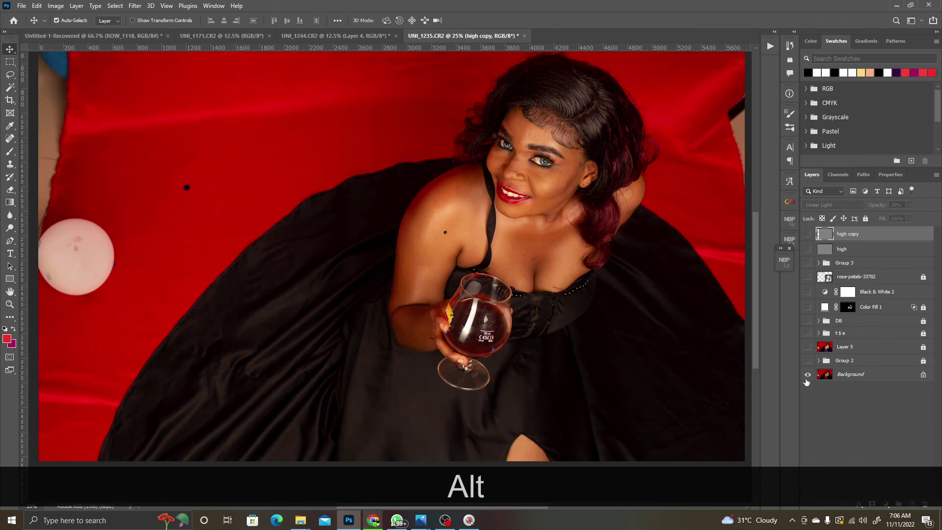
alt+click(807, 375)
alt+click(807, 375)
alt+click(807, 375)
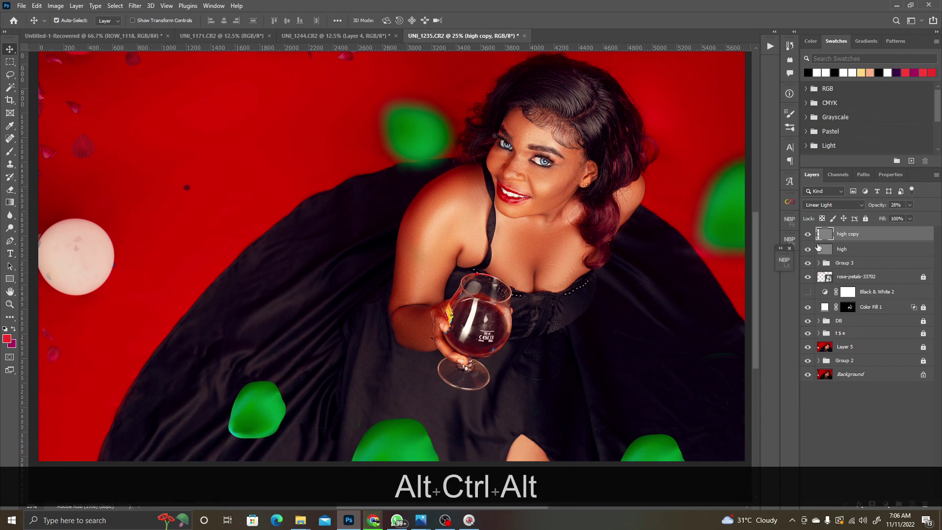
Step: Undo the latest layer visibility changes and the accidental duplication of the high layer
key(ctrl+z)
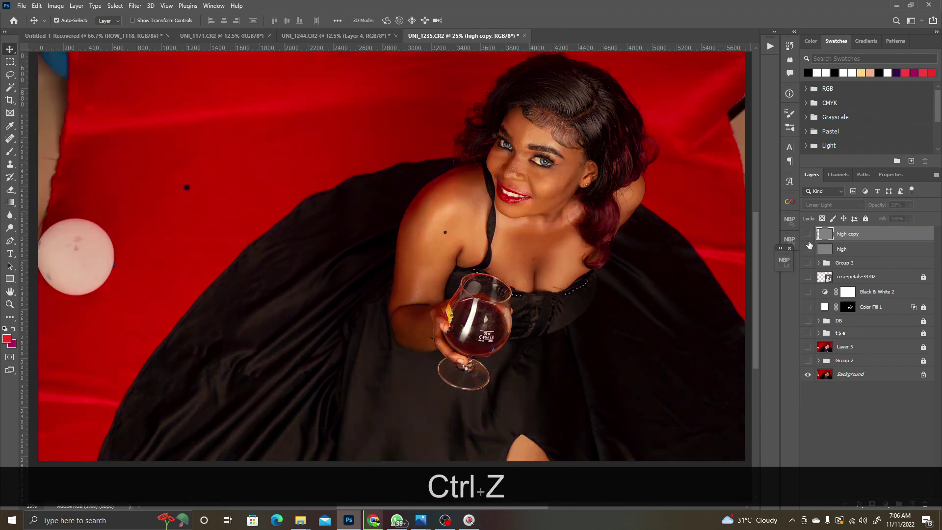
key(ctrl+z)
key(ctrl+z)
key(ctrl+z)
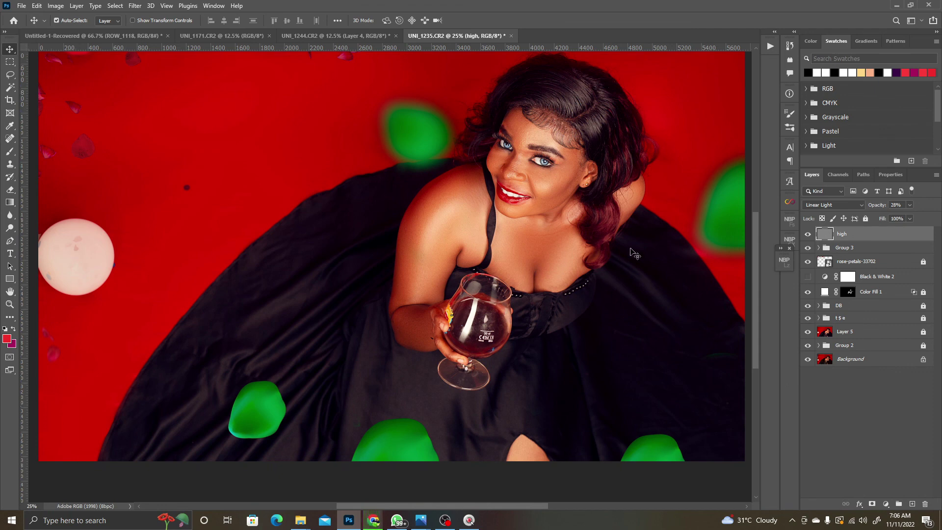
Step: Check the before and after by isolating the Background layer and restoring all edited layers twice
alt+click(808, 359)
alt+click(807, 360)
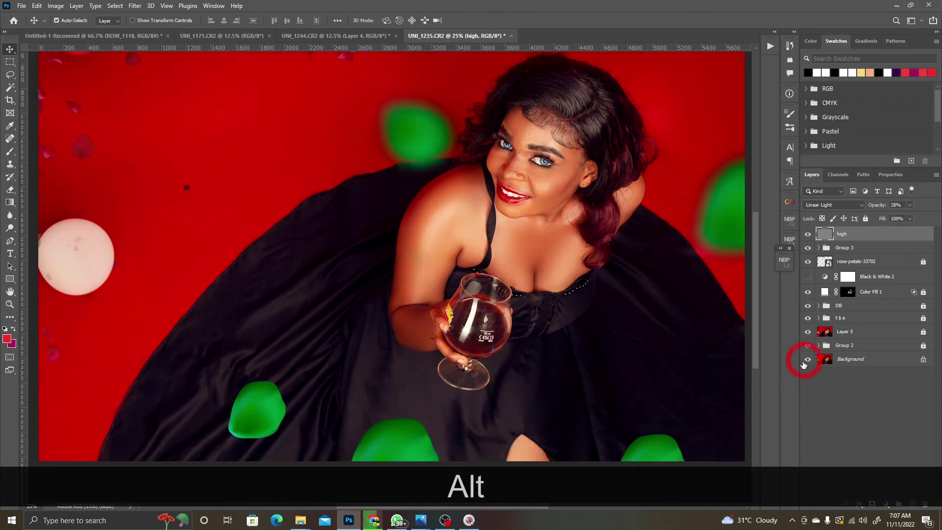
alt+click(807, 360)
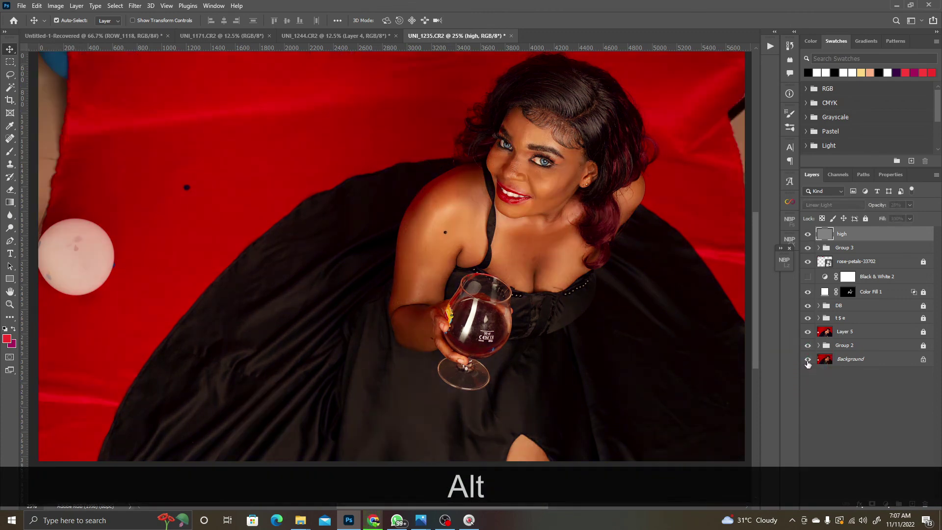
alt+click(807, 360)
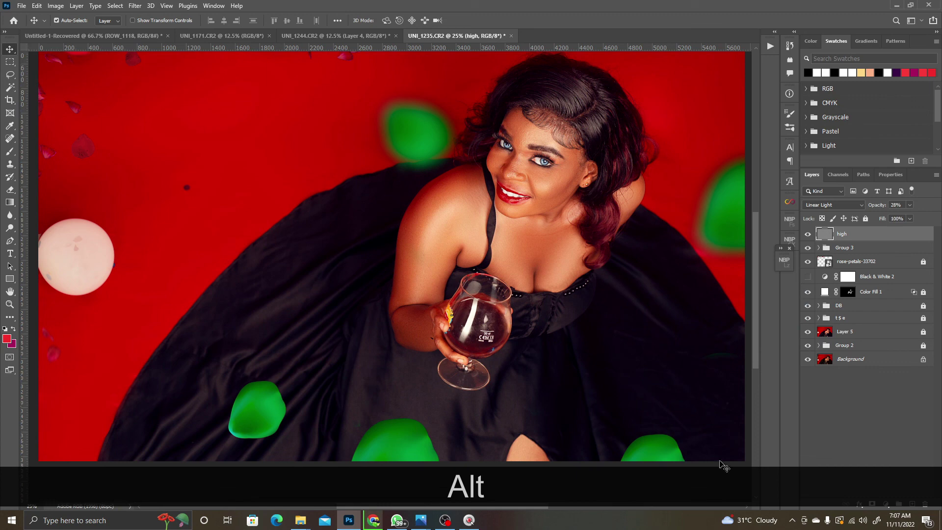